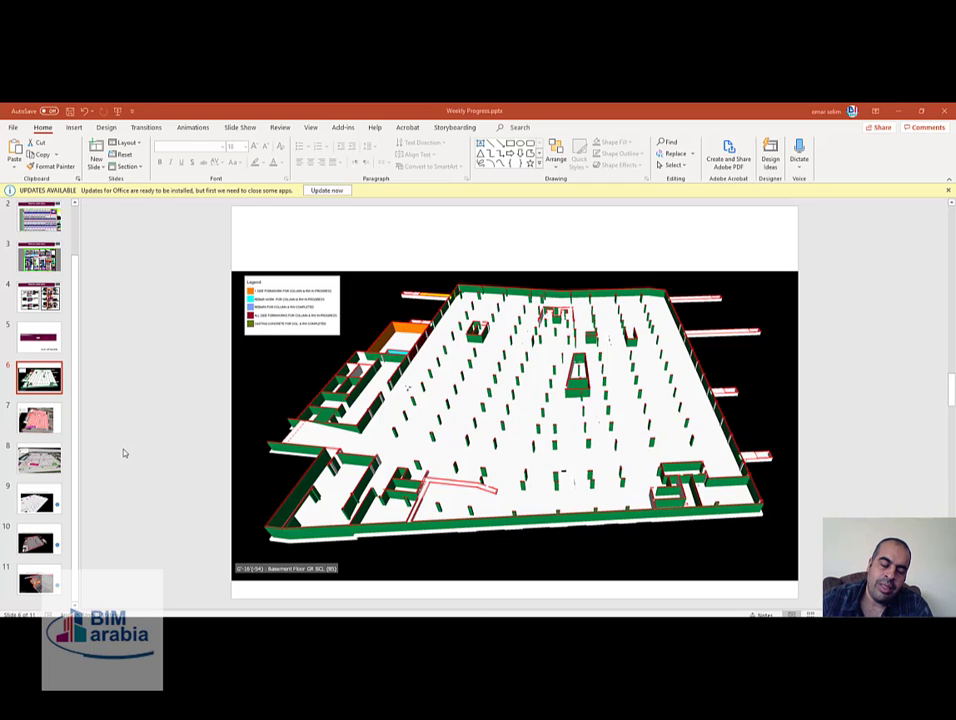
Browse slides 7 and 8, then advance to the slide on waterproofing the retaining wall.
left_click(49, 437)
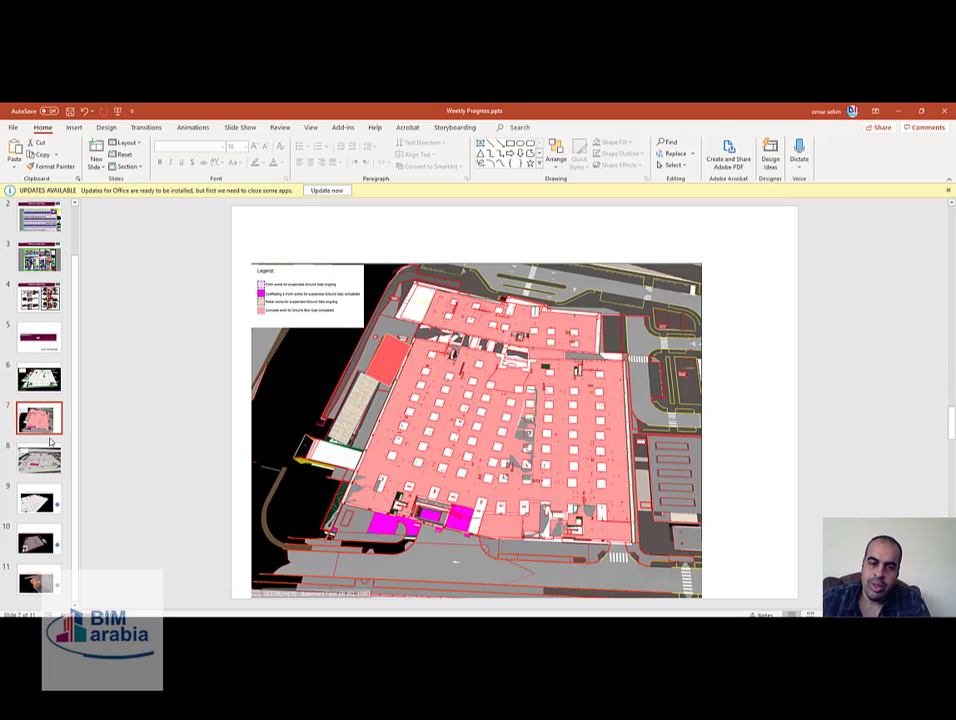
left_click(50, 441)
key("Down")
key("Down")
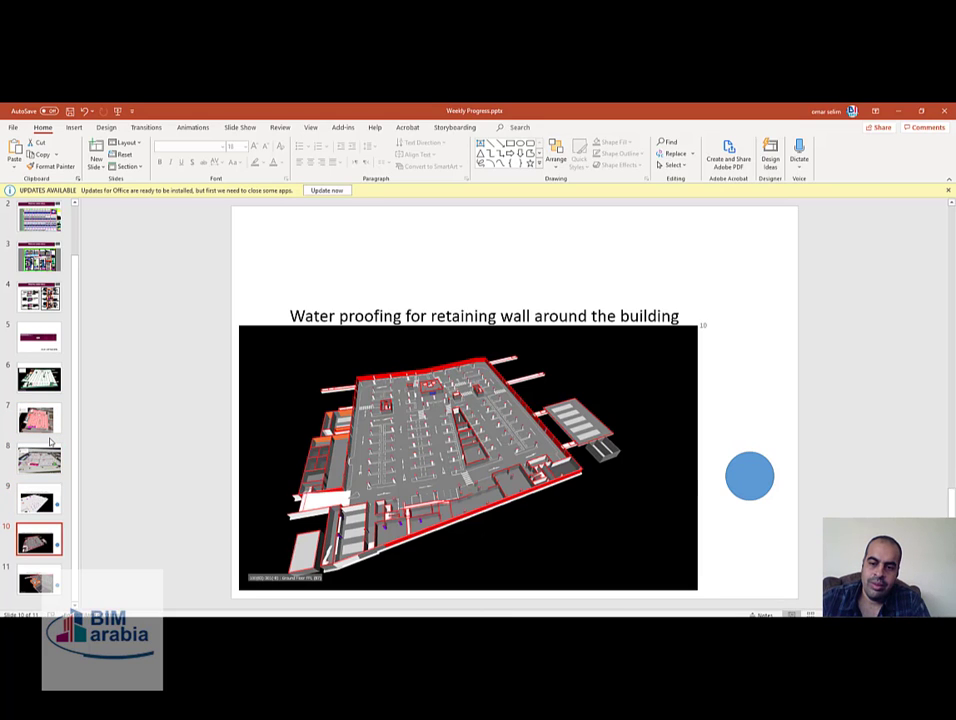
key("Down")
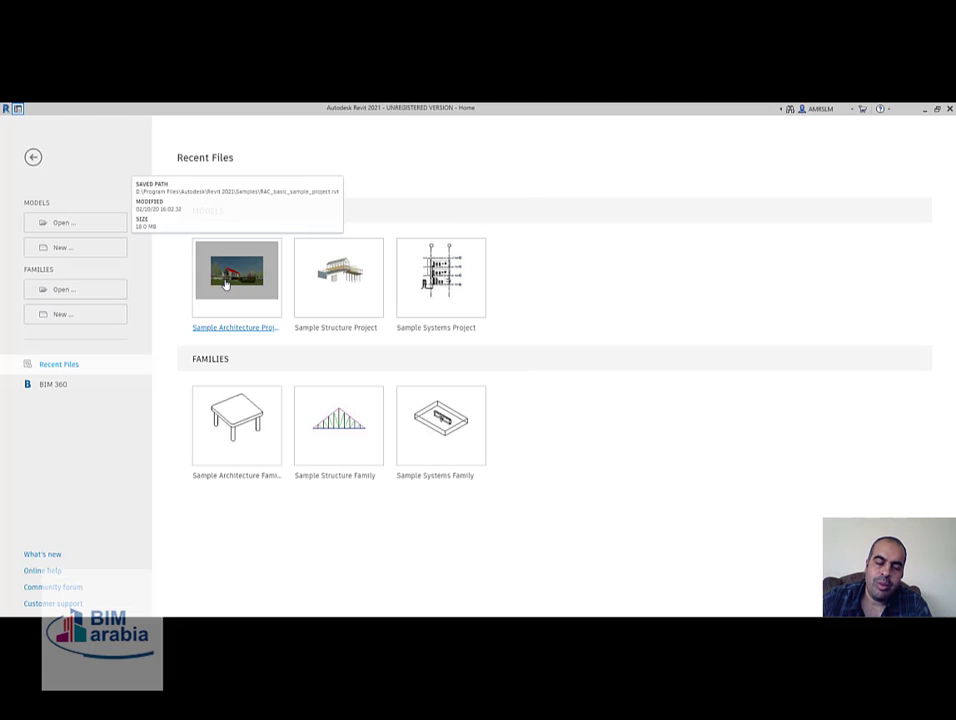
Open the RAC basic sample architecture project and its default {3D} view.
left_click(225, 284)
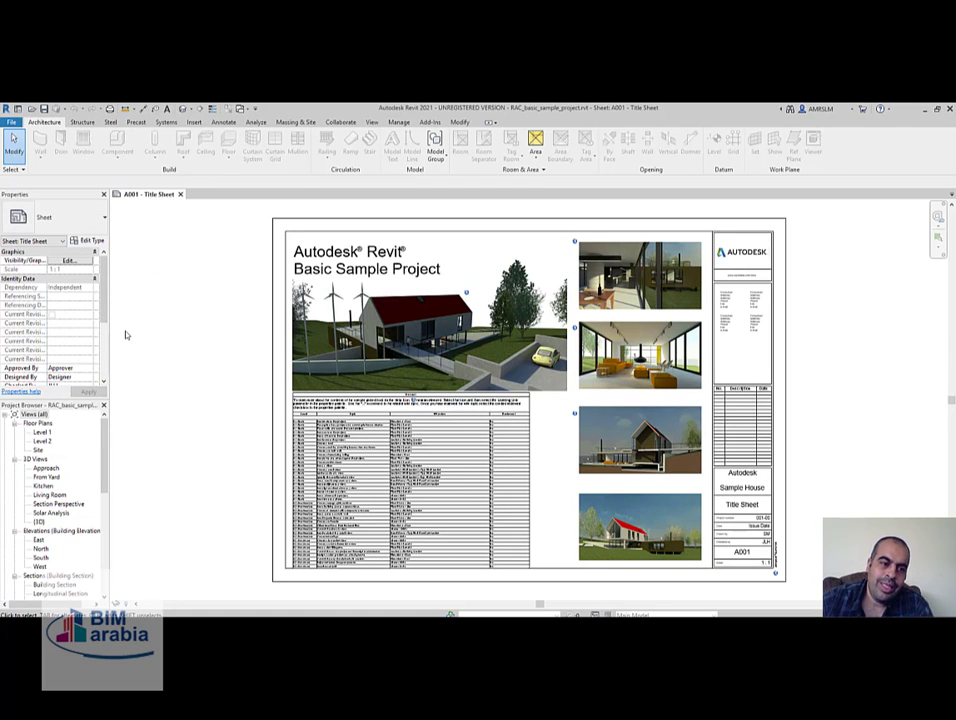
left_click(181, 107)
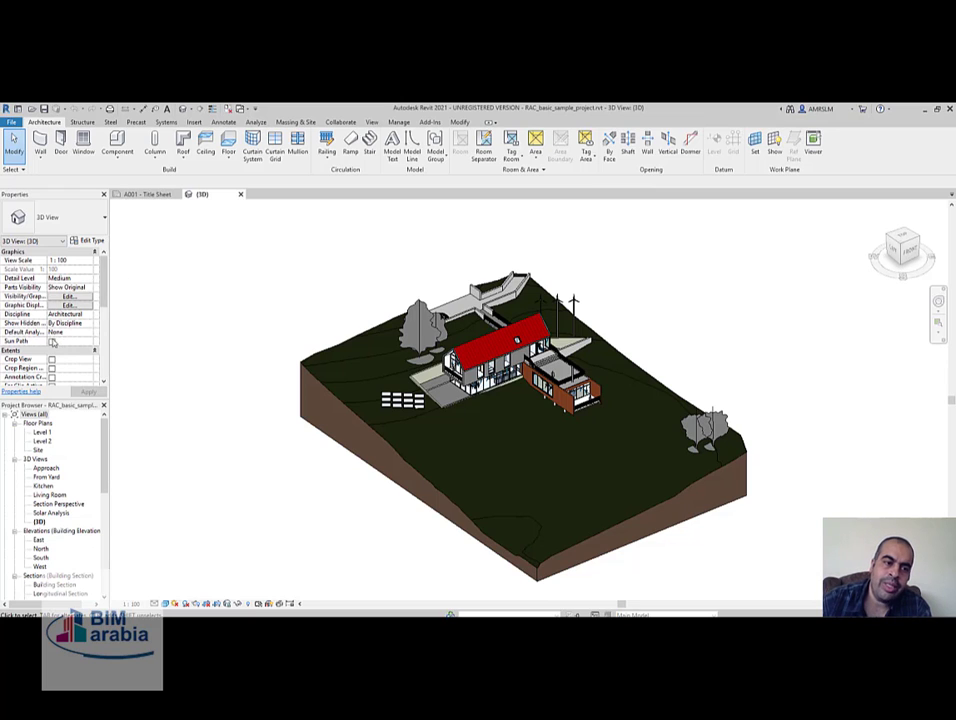
Look through the 3D view's Visibility/Graphics annotation categories, then close them without changes.
scroll(58, 340, "down", 3)
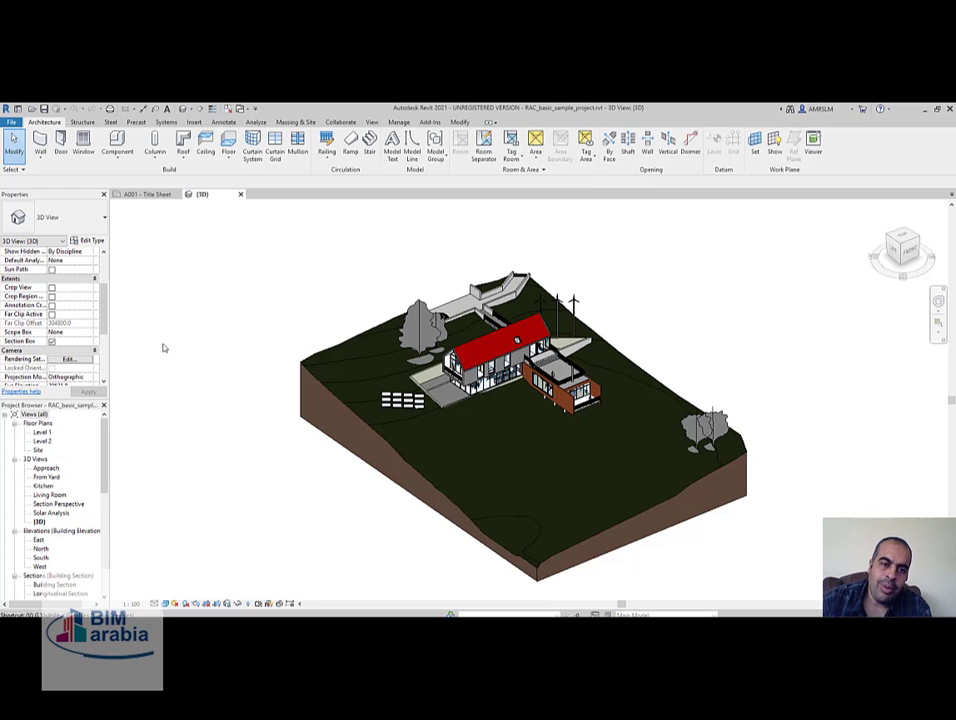
key("v")
key("v")
left_click(161, 215)
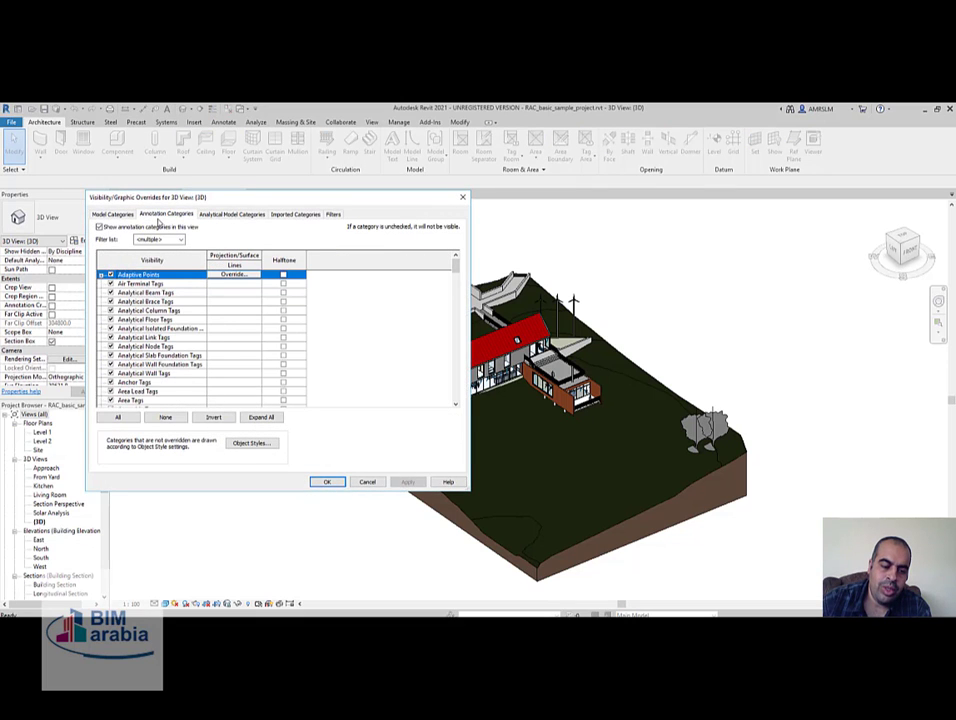
key("s")
scroll(148, 363, "down", 2)
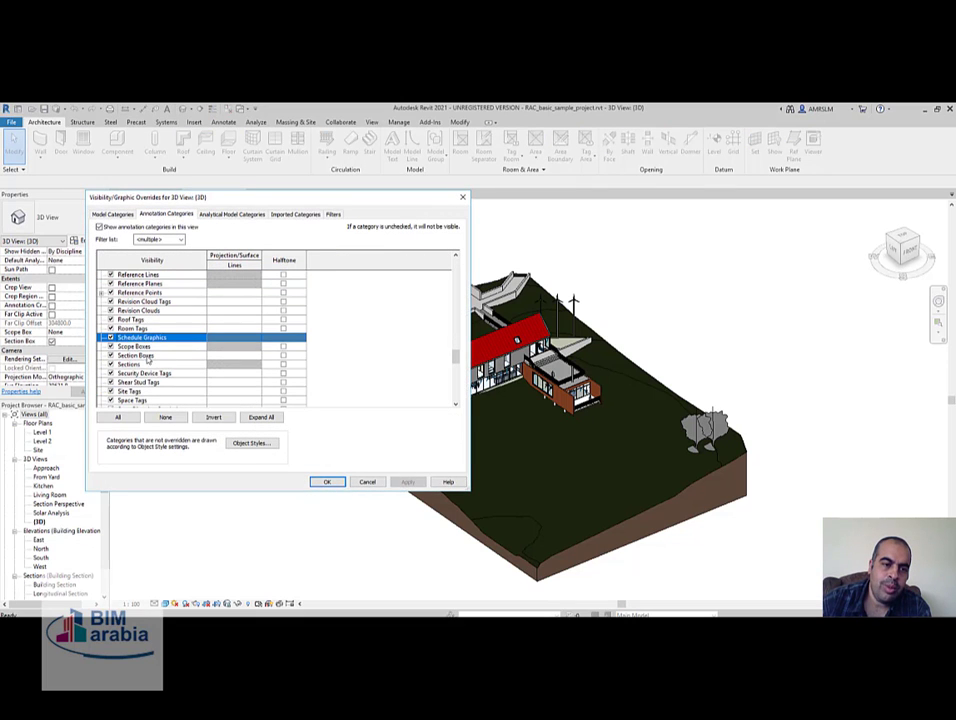
left_click(367, 481)
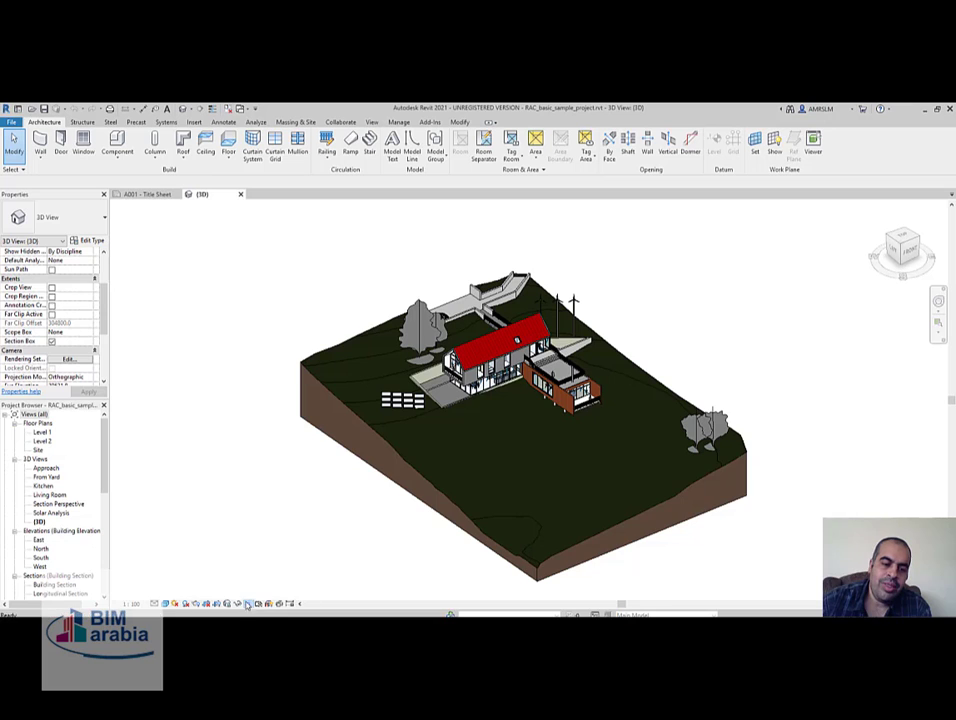
Reveal hidden elements, unhide the section box in the view, then turn reveal mode off.
left_click(247, 604)
left_click(357, 452)
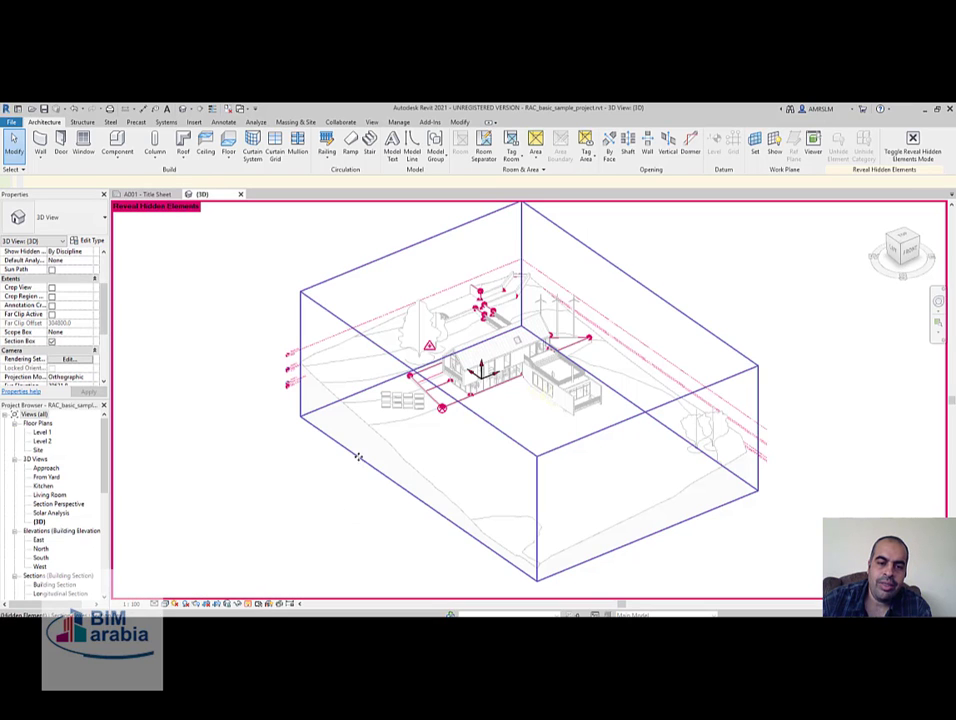
right_click(357, 452)
left_click(501, 259)
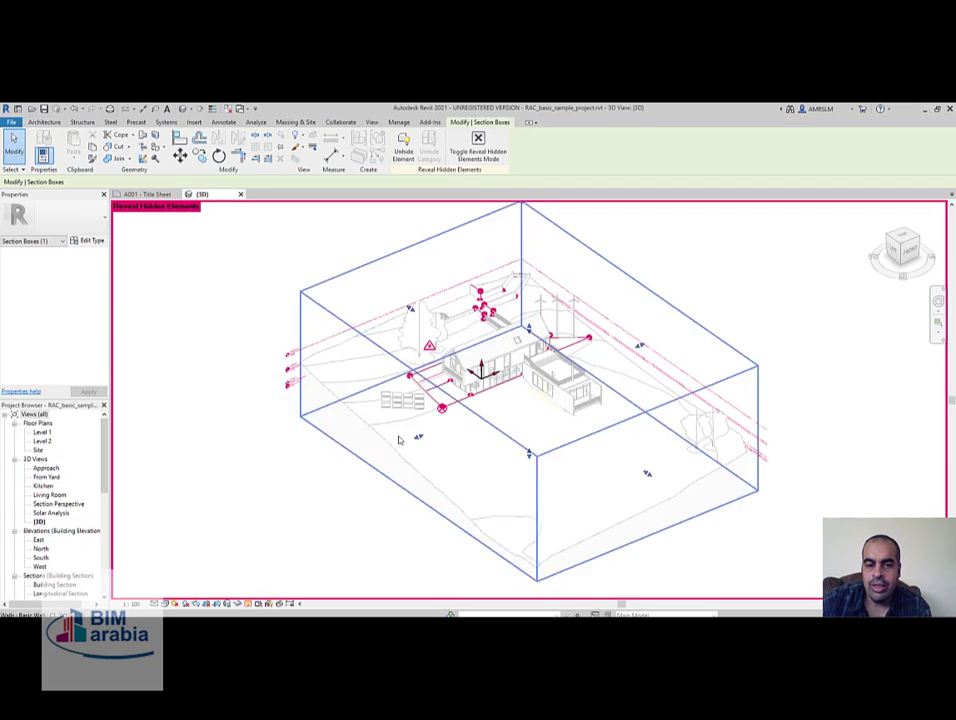
left_click(297, 500)
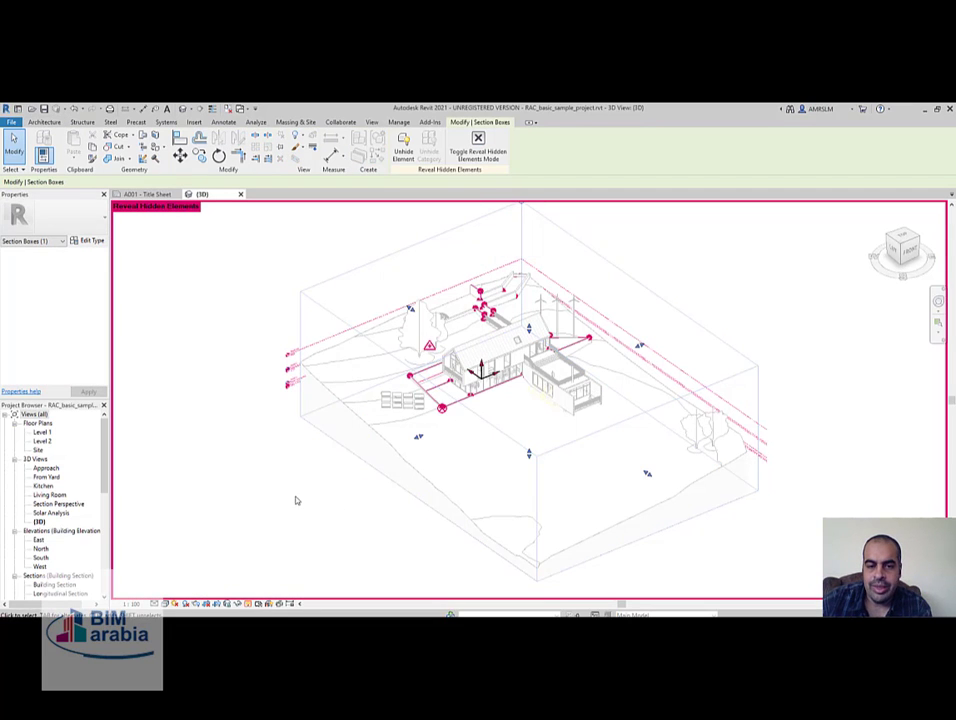
left_click(246, 604)
Orbit and zoom into the sectioned house to expose the interior partition walls.
mouse_move(335, 498)
middle_mouse_down("shift")
mouse_move(478, 329)
mouse_move(565, 378)
mouse_move(555, 376)
mouse_move(454, 526)
mouse_move(545, 292)
mouse_move(422, 385)
mouse_move(412, 380)
mouse_move(452, 373)
mouse_move(495, 346)
mouse_move(457, 343)
middle_mouse_up("shift")
left_click(478, 329)
scroll(545, 292, "up", 3)
scroll(545, 292, "up", 3)
scroll(545, 292, "up", 2)
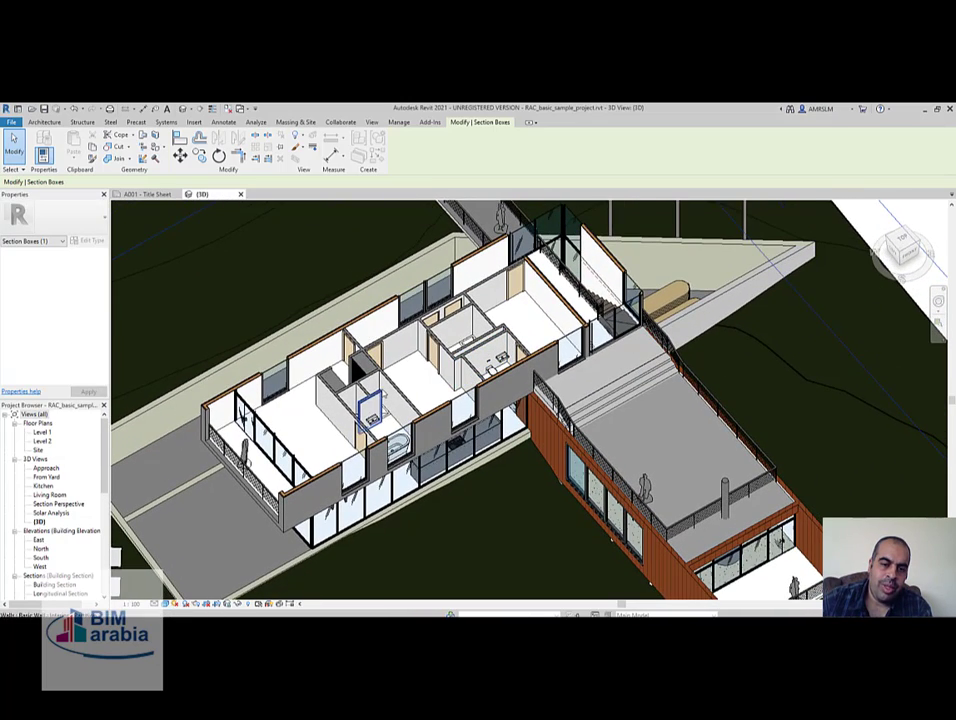
left_click(389, 390)
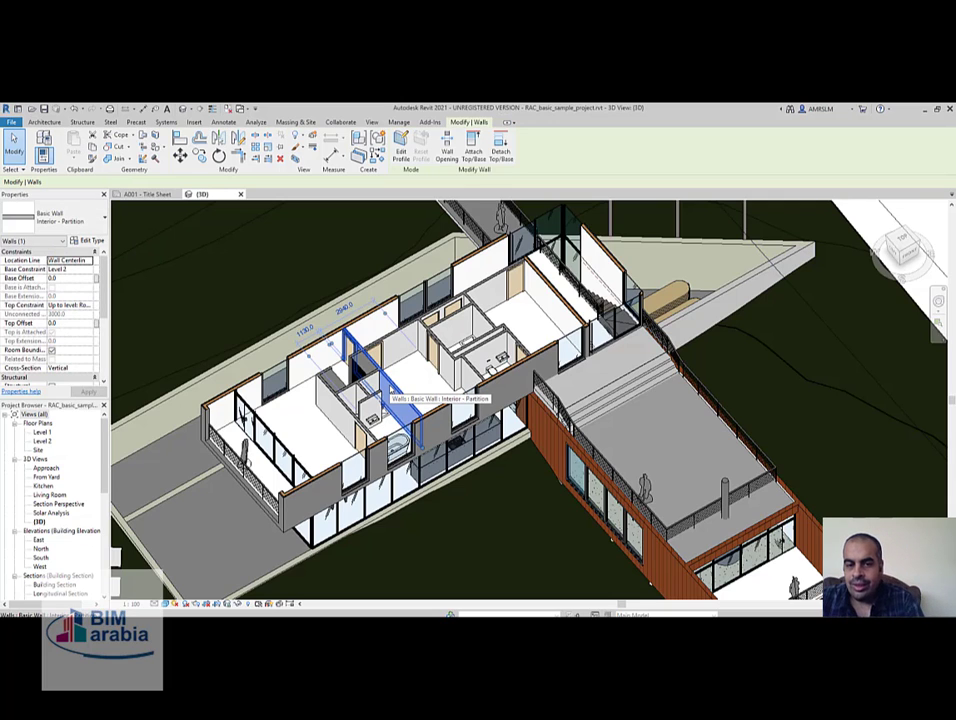
middle_click_drag(389, 392, 764, 272, "shift")
left_click(771, 237)
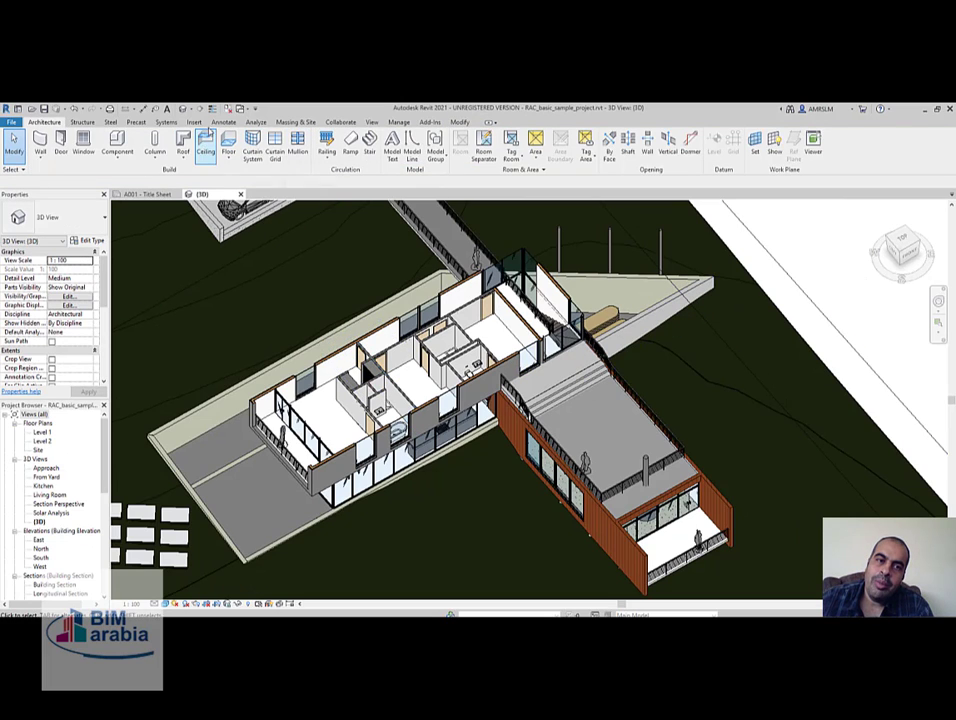
Start a new text-type project parameter named peProcess.
left_click(398, 122)
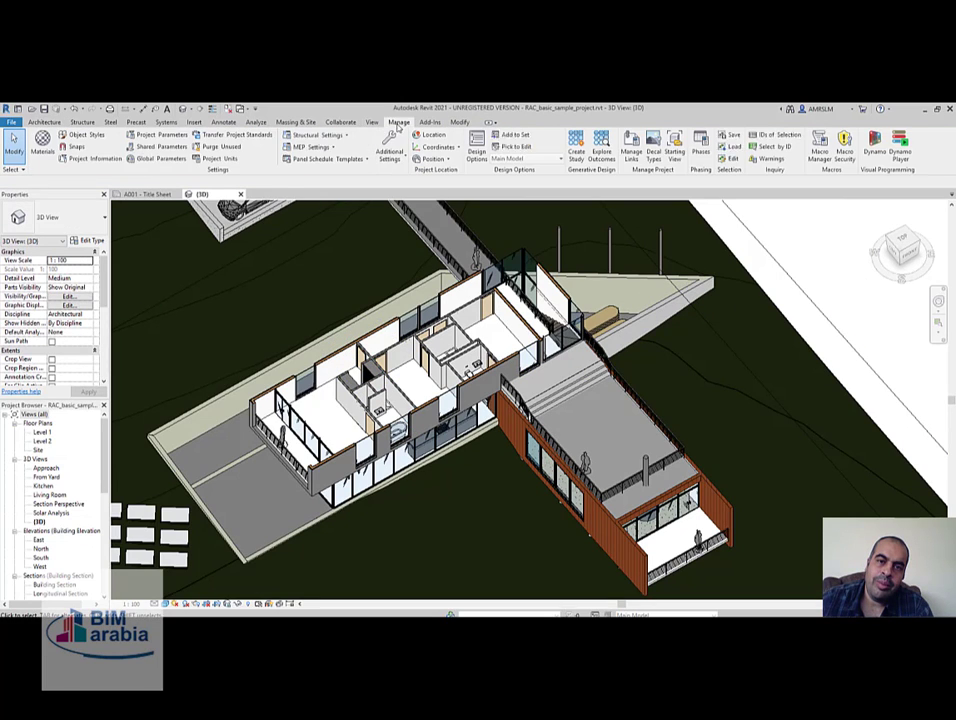
left_click(160, 134)
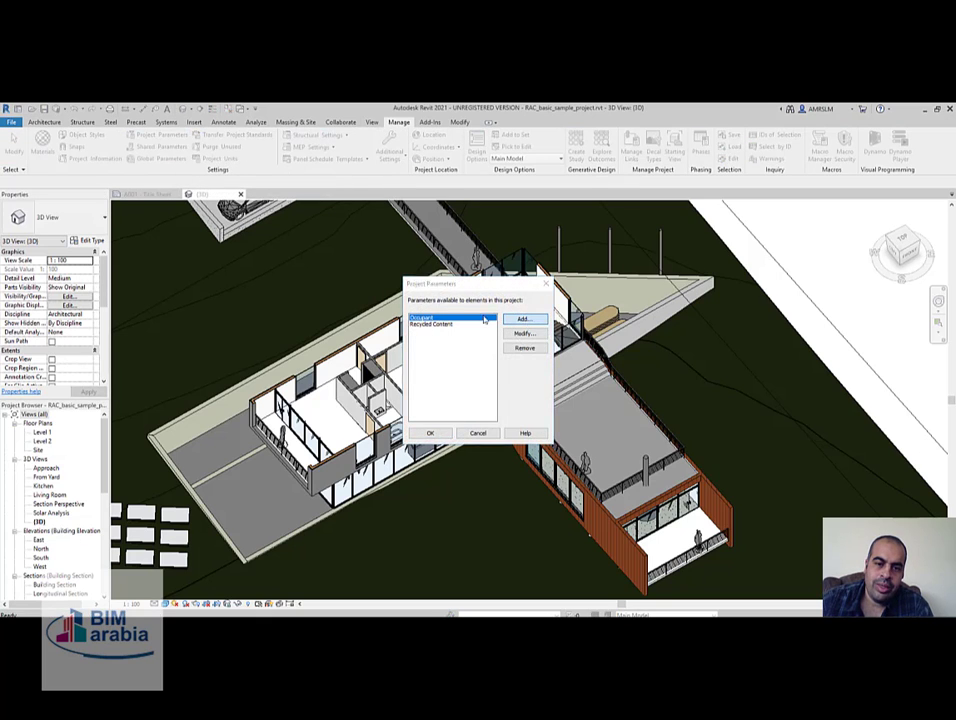
left_click(524, 318)
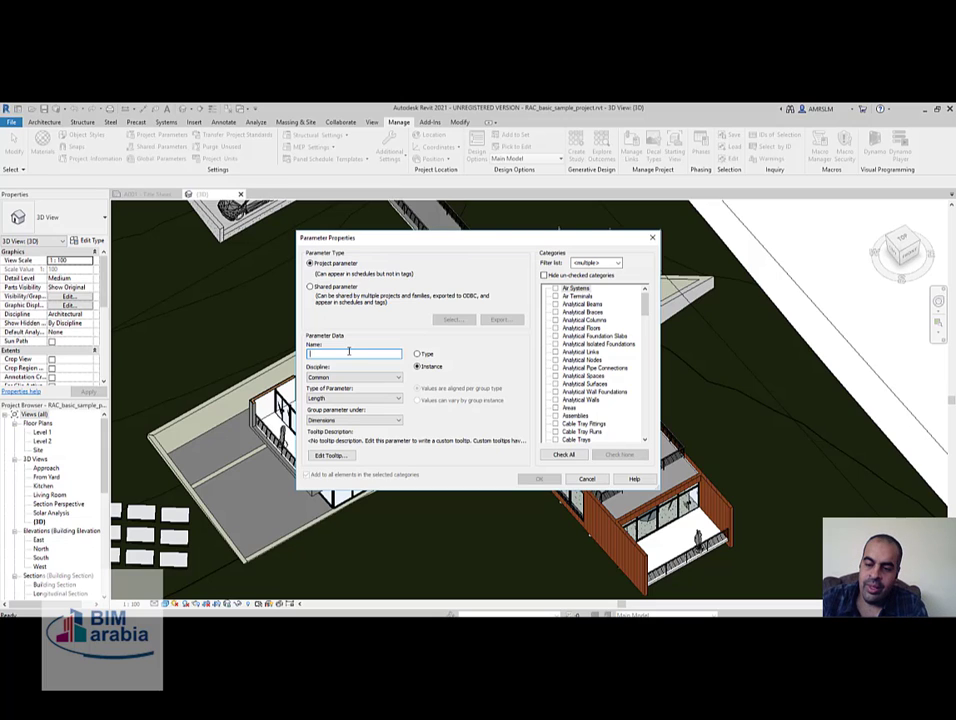
type("peProcess")
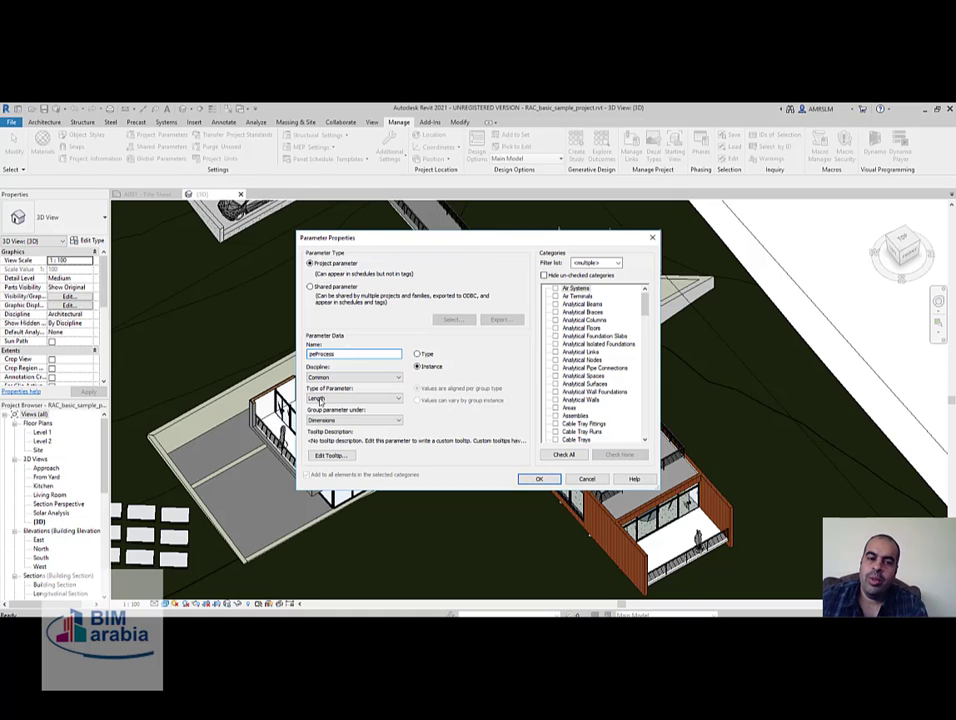
left_click(388, 404)
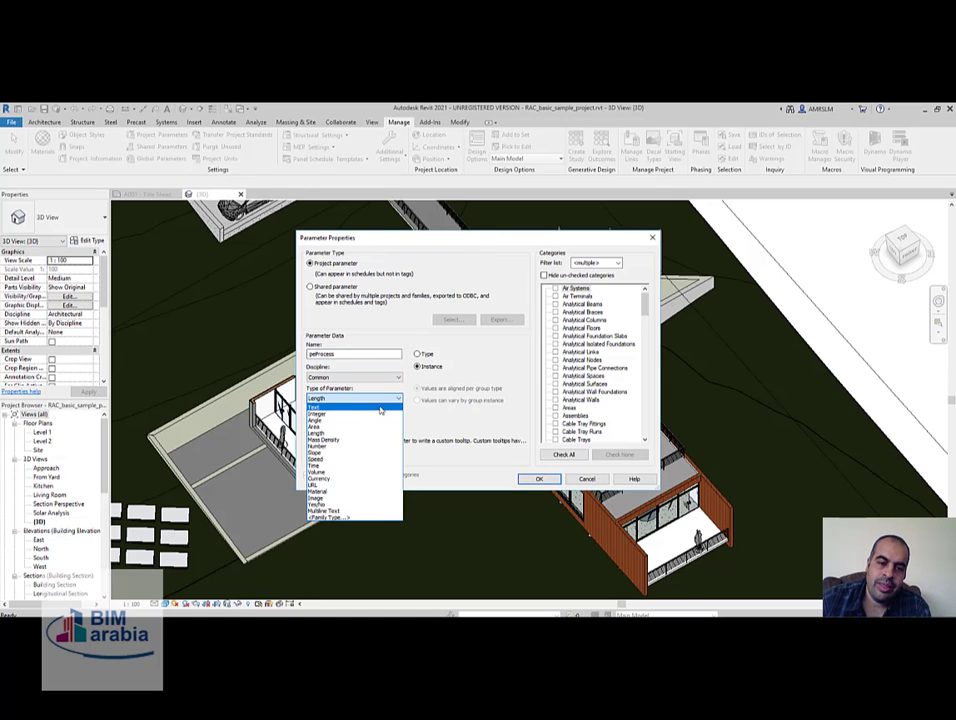
left_click(384, 410)
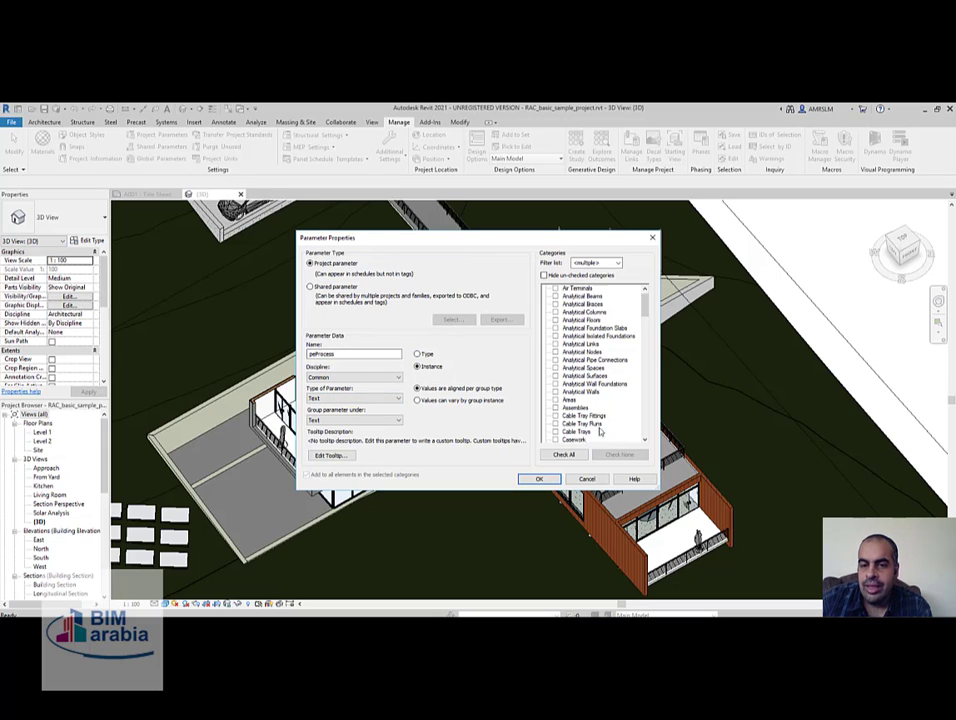
scroll(629, 372, "down", 6)
scroll(629, 372, "down", 15)
scroll(624, 420, "down", 8)
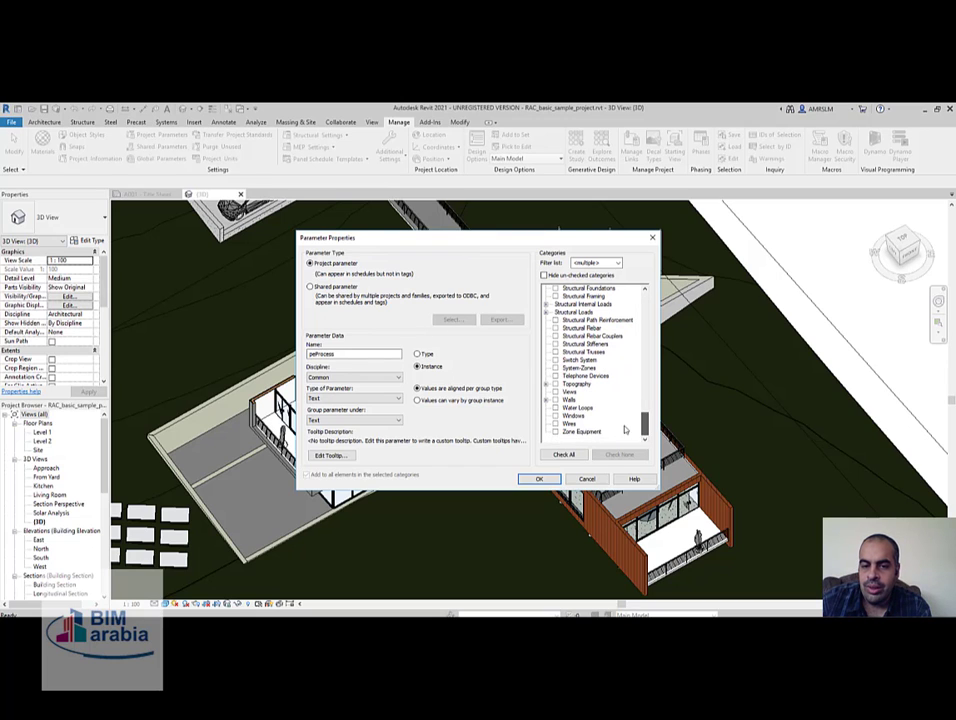
Assign peProcess to Walls, Doors, Windows and Columns and confirm it.
left_click(556, 399)
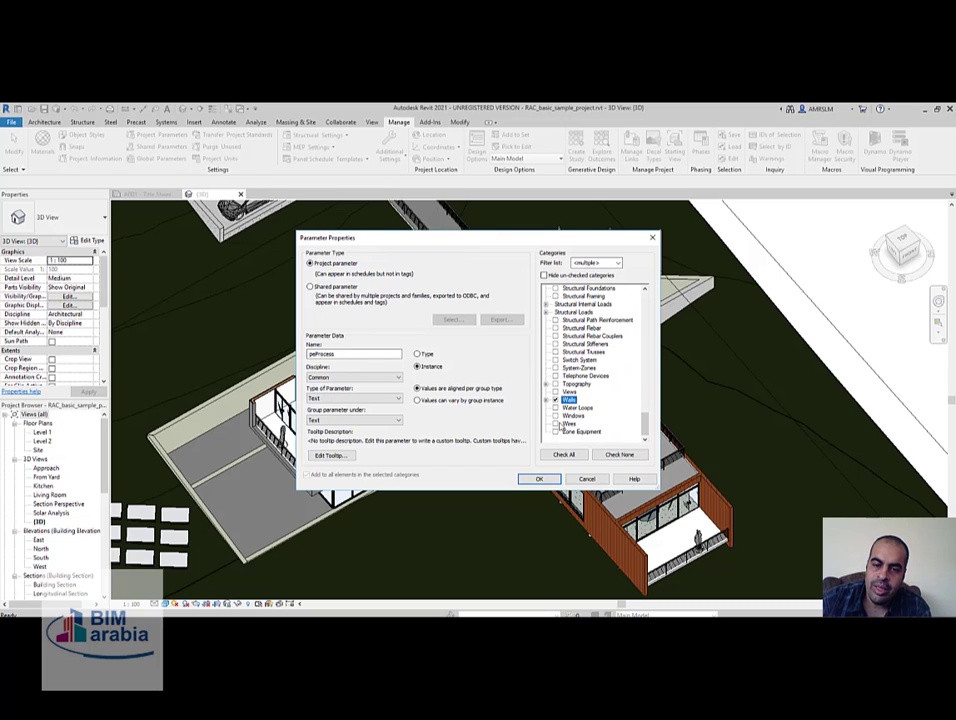
key("d")
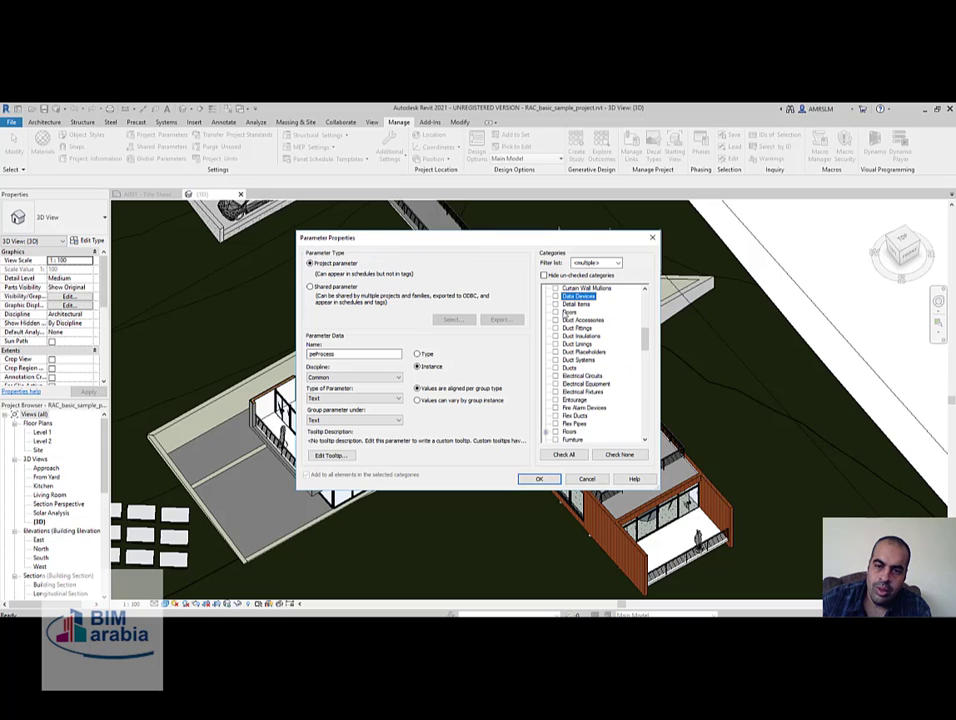
left_click(556, 312)
scroll(560, 336, "down", 10)
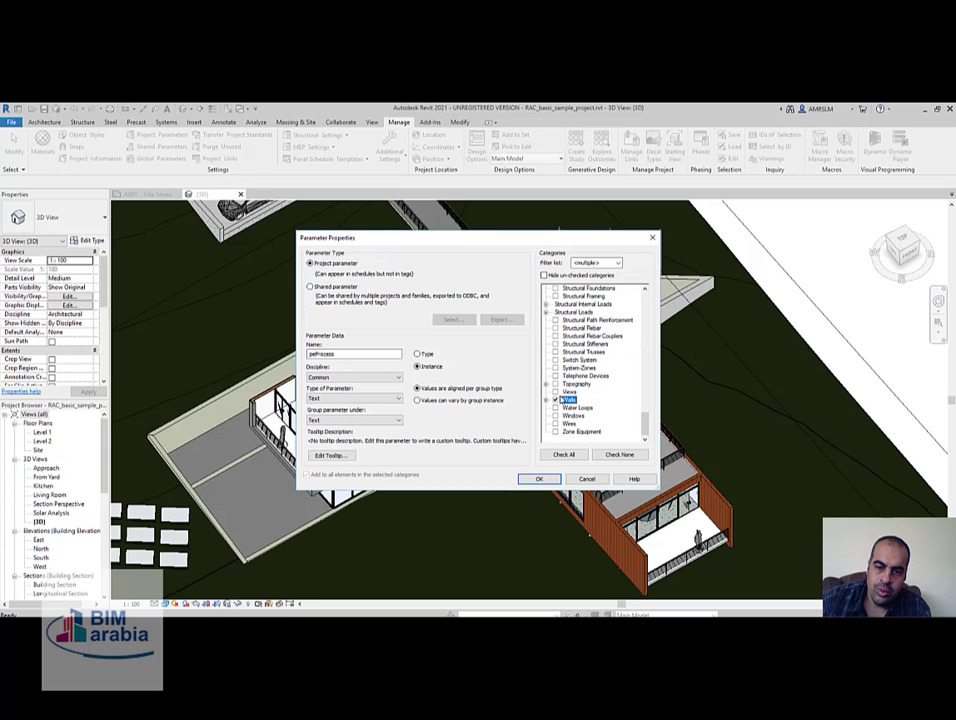
left_click(563, 409)
left_click(556, 416)
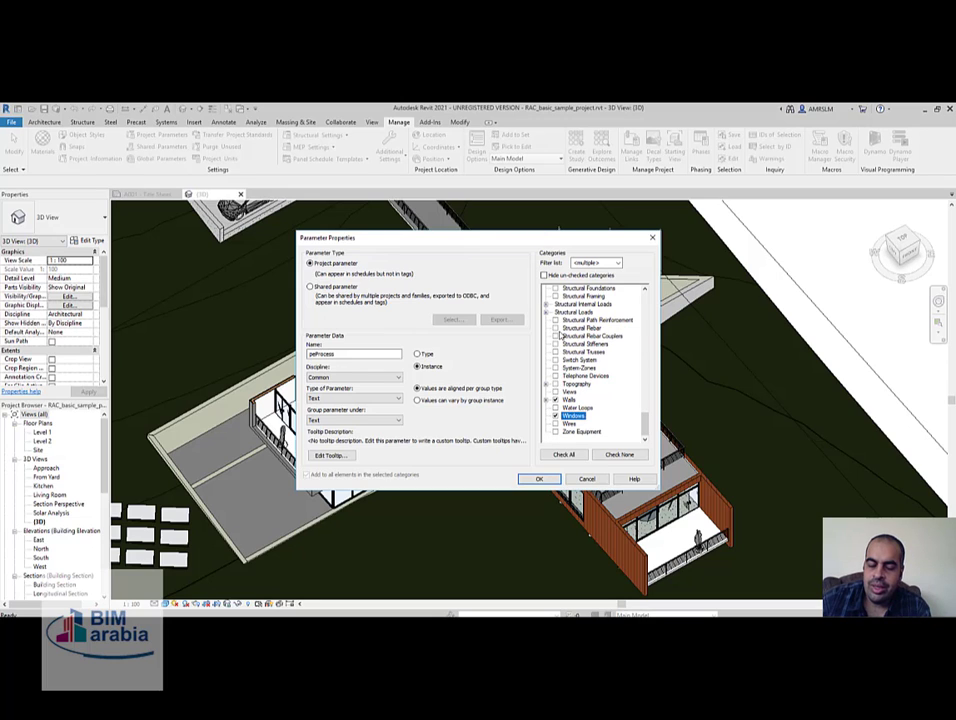
key("c")
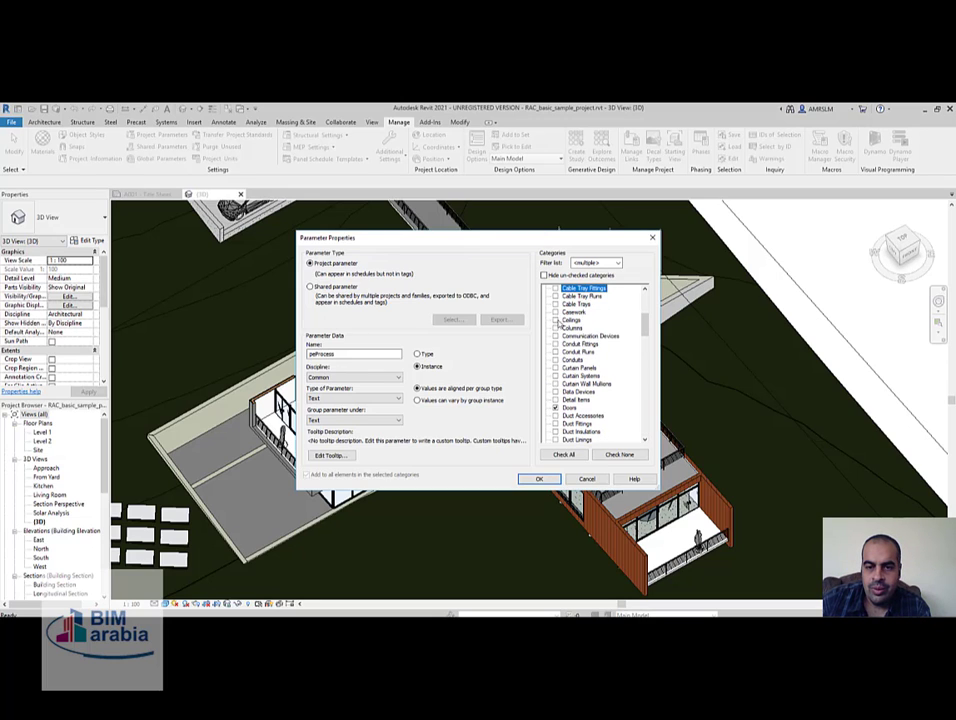
left_click(555, 328)
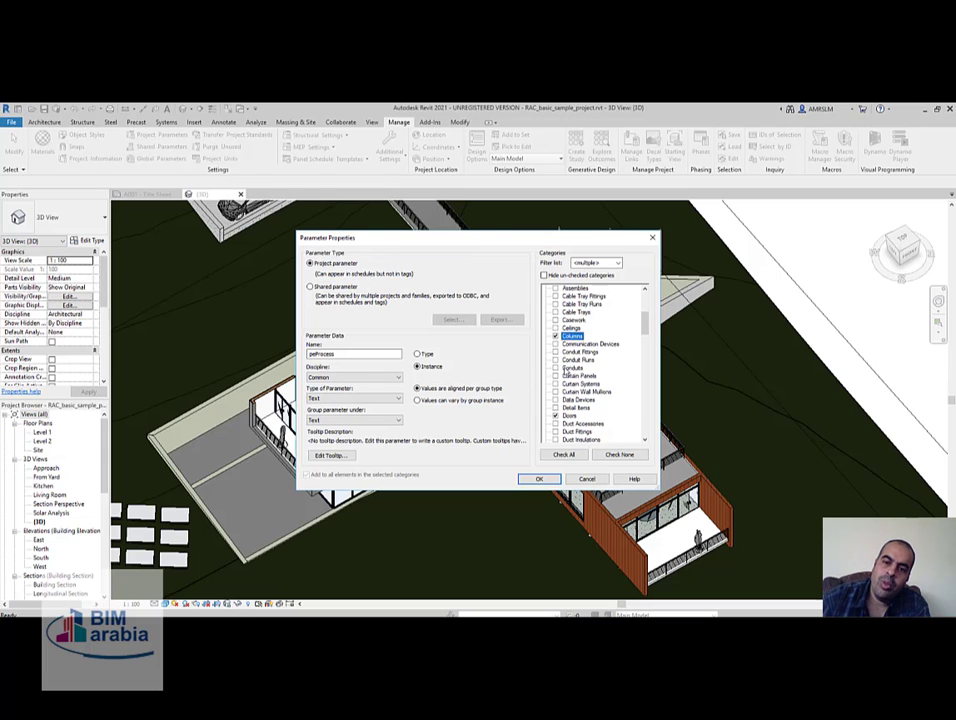
scroll(560, 360, "up", 2)
scroll(566, 369, "down", 2)
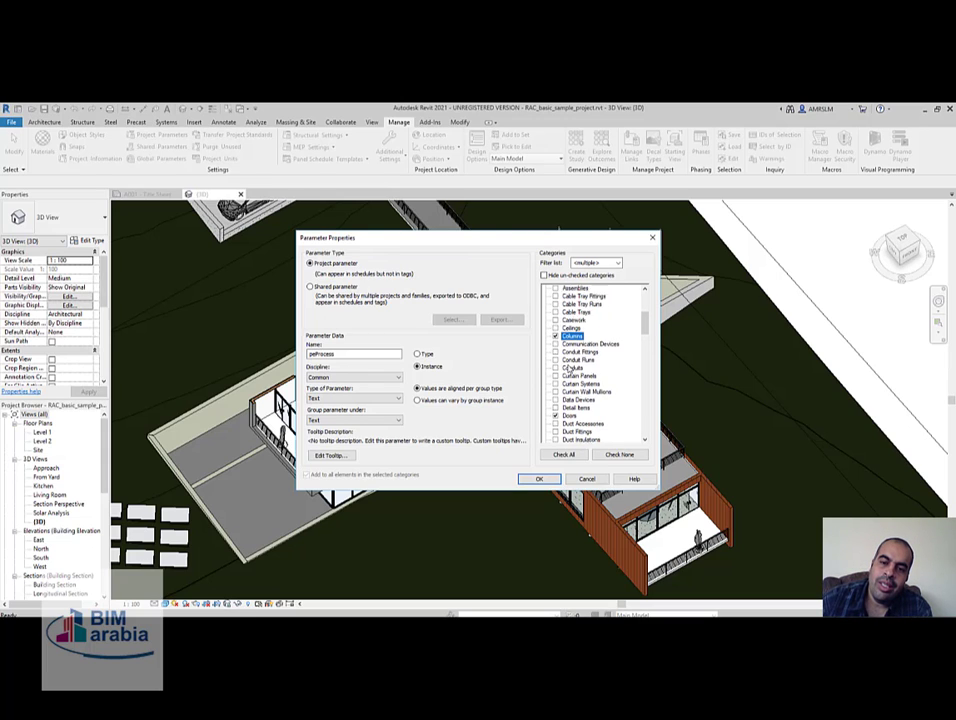
left_click(541, 479)
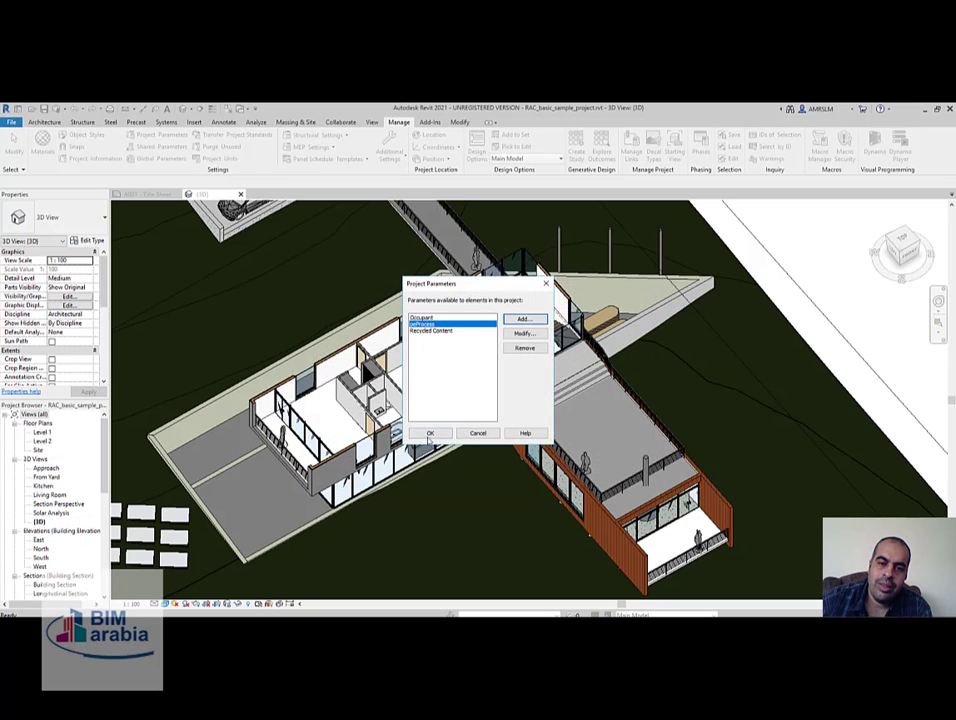
Rename the peProcess parameter to Process.
left_click(520, 333)
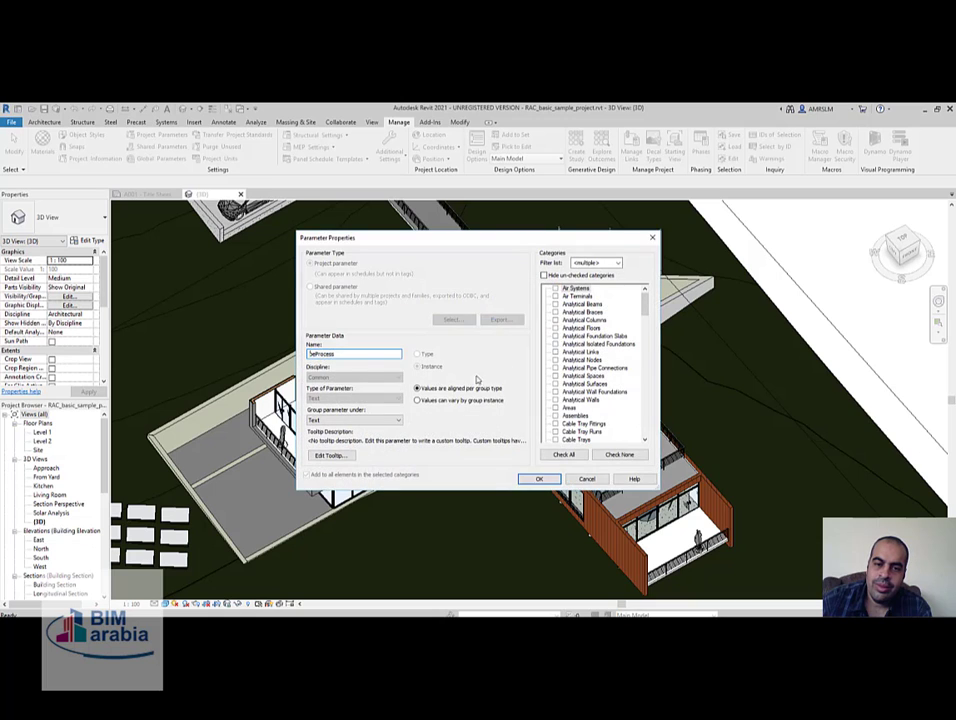
left_click(317, 355)
key("BackSpace")
key("BackSpace")
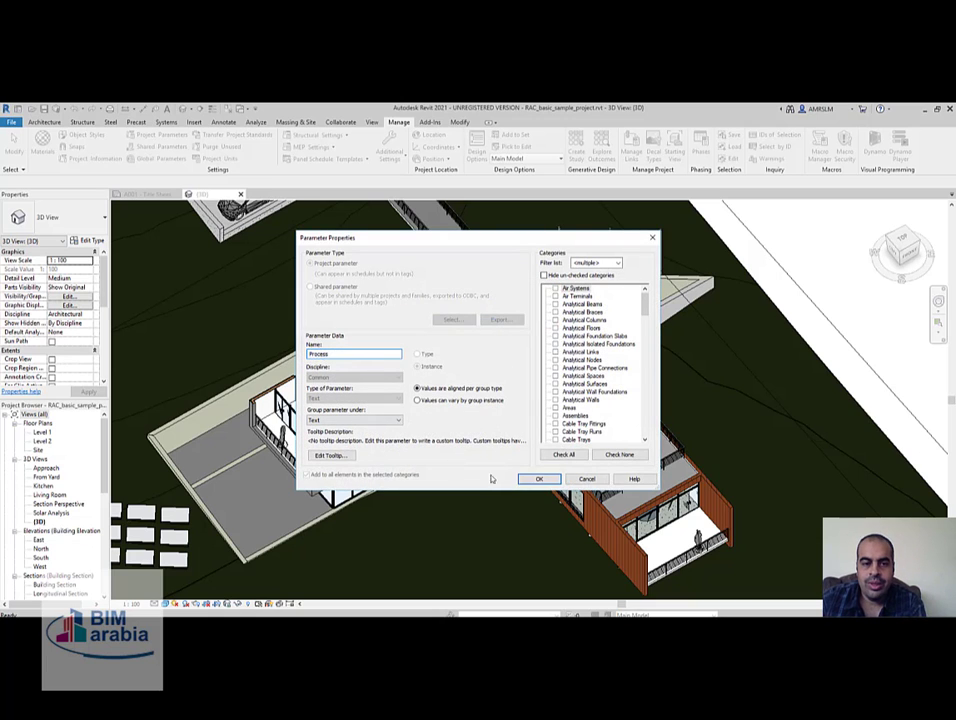
left_click(528, 479)
Set the Process value of the interior partition walls to not start.
left_click(429, 433)
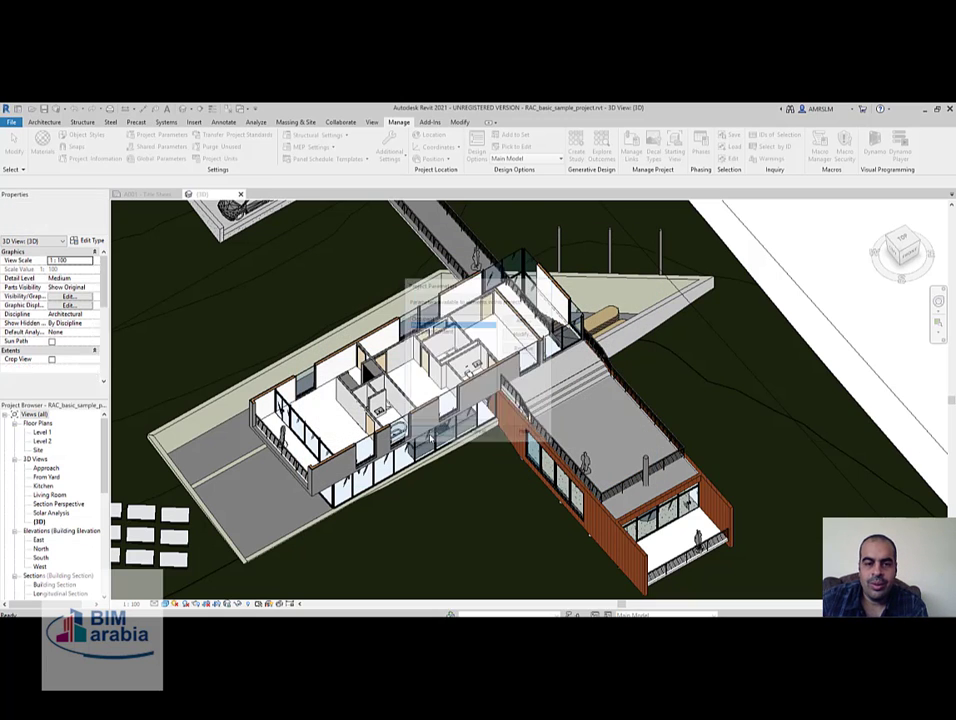
scroll(454, 404, "up", 3)
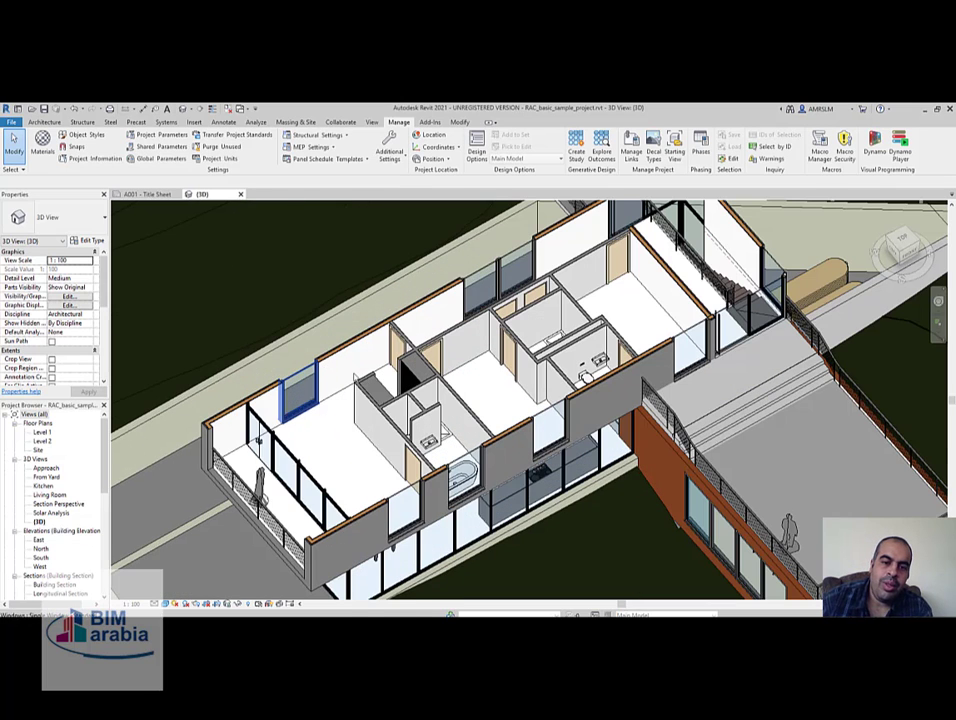
left_click(454, 404)
scroll(60, 244, "down", 3)
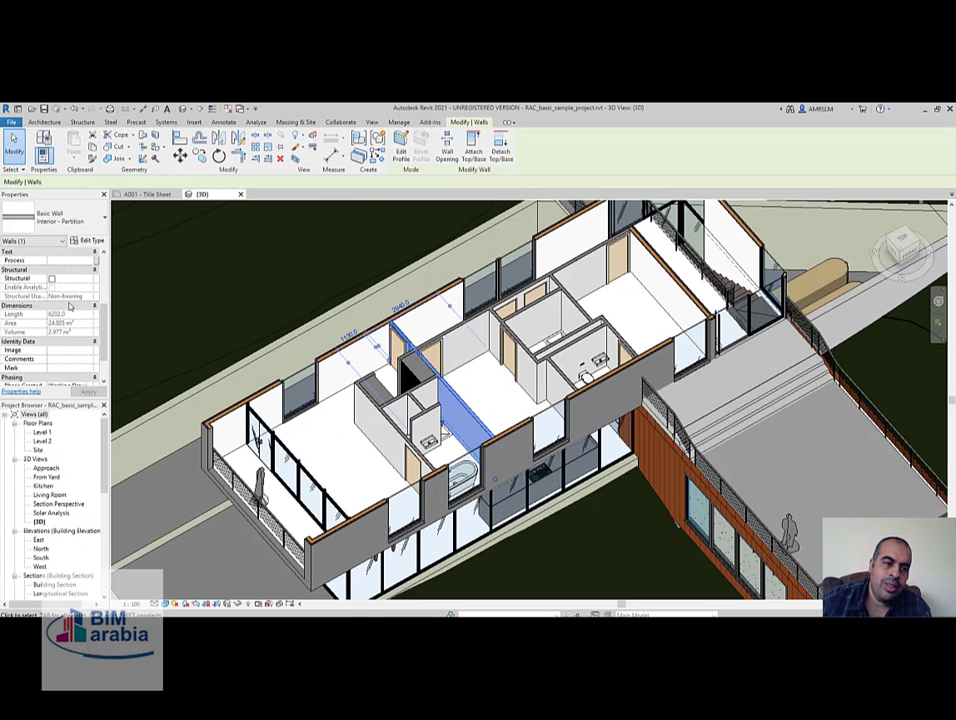
scroll(80, 328, "down", 2)
scroll(80, 328, "down", 1)
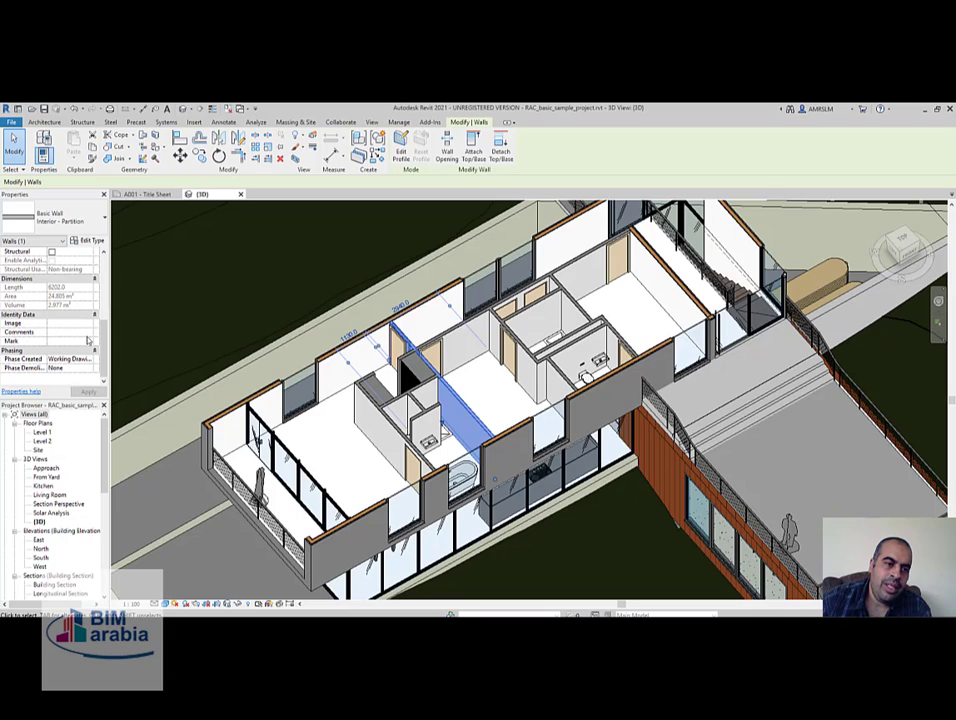
scroll(62, 310, "up", 2)
scroll(58, 311, "up", 3)
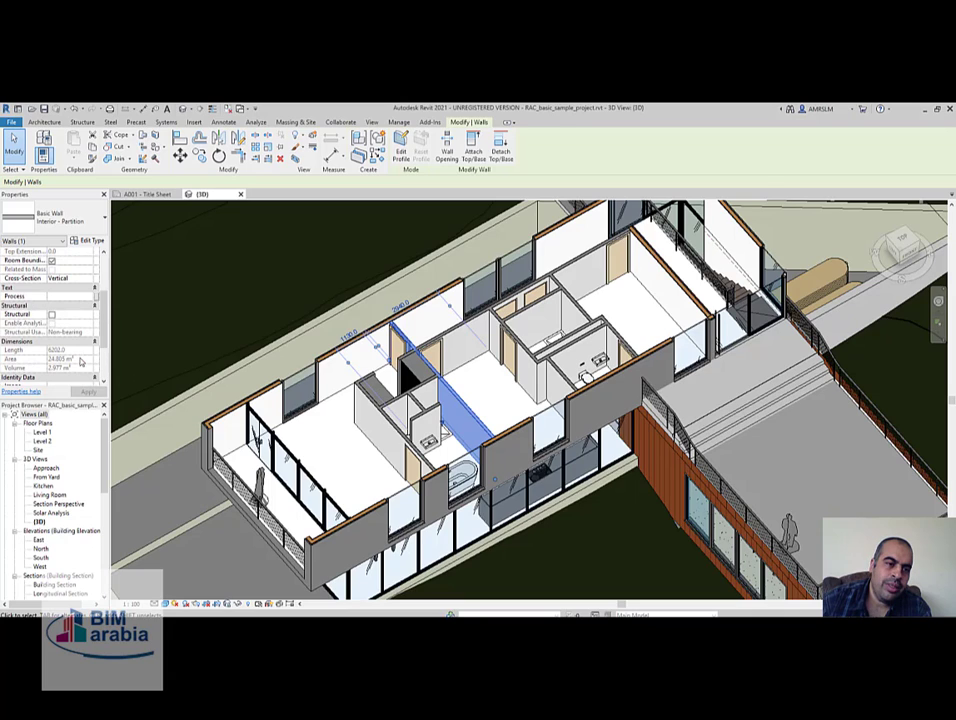
left_click(79, 296)
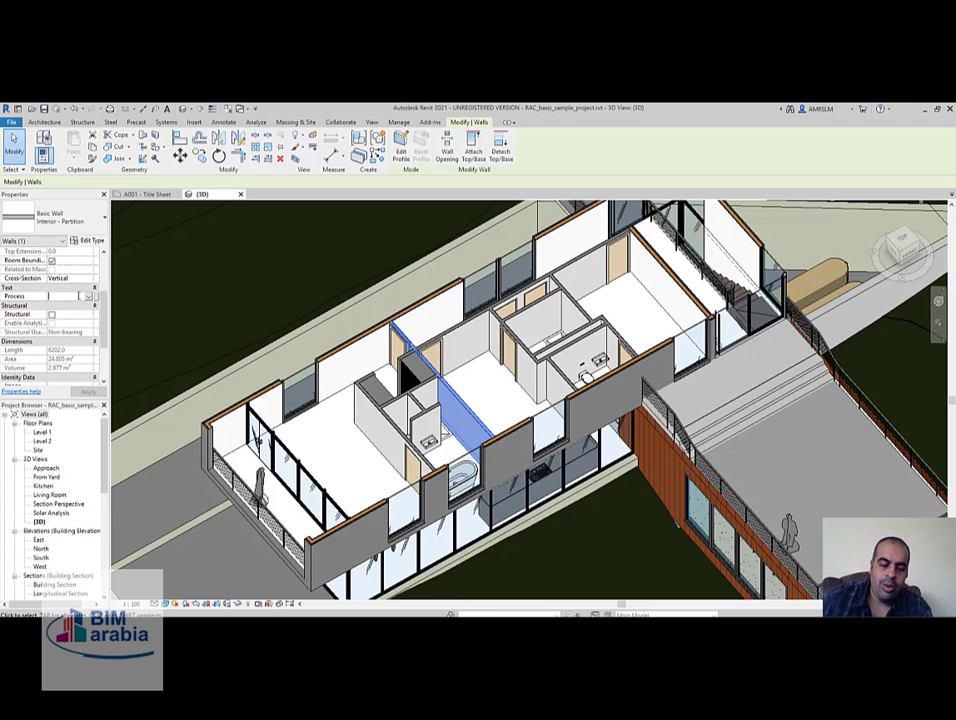
type("not start")
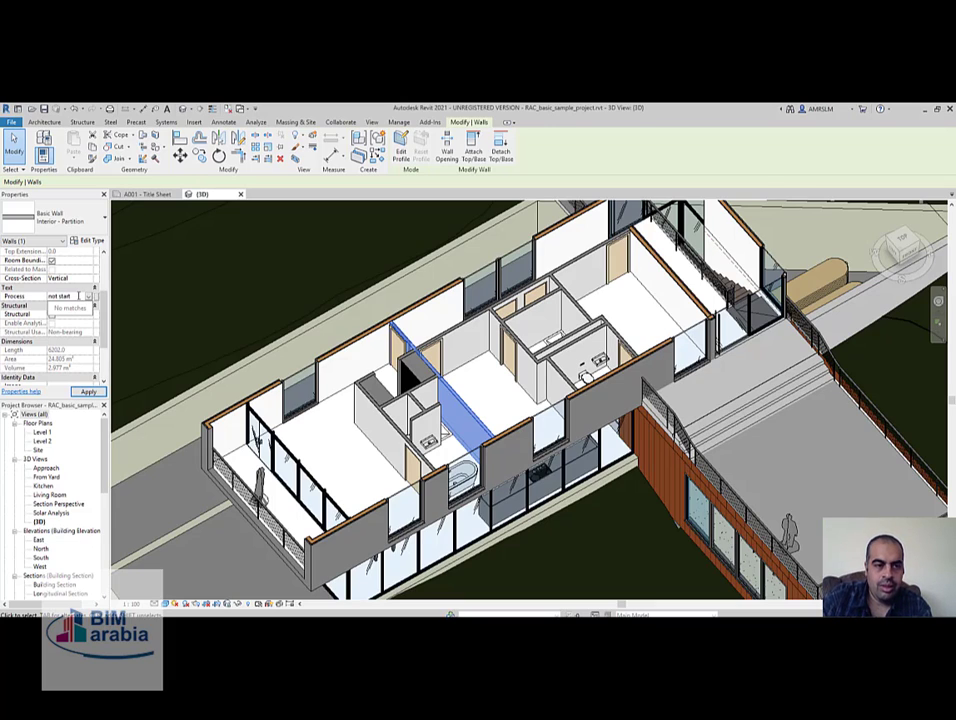
key("Return")
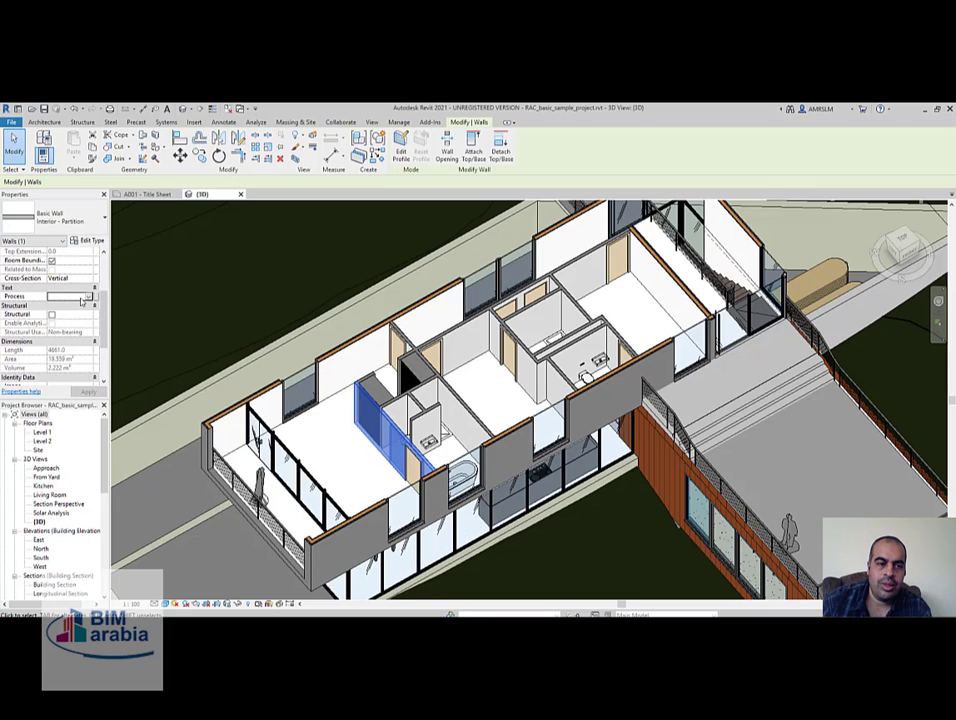
left_click(83, 297)
type("not start")
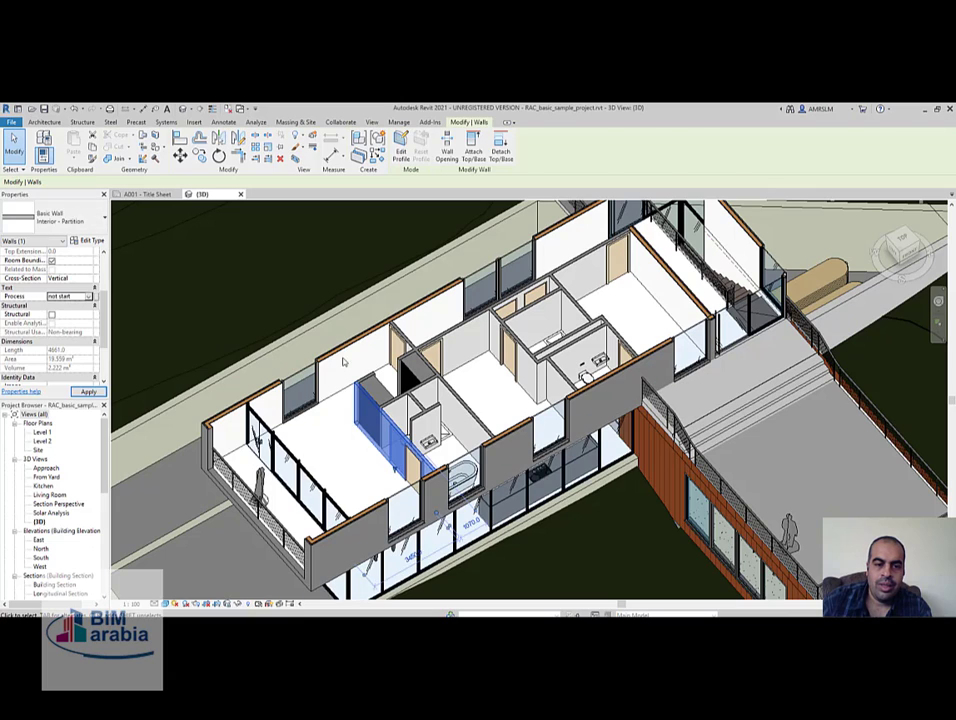
key("Escape")
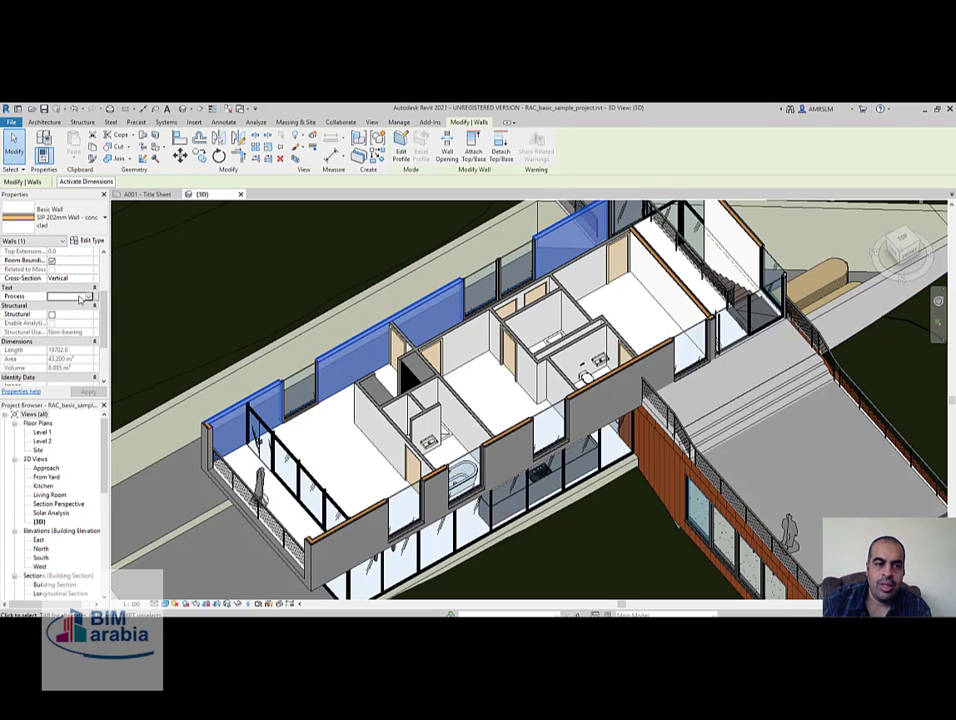
Set two more interior partition walls' Process to working.
type("wa")
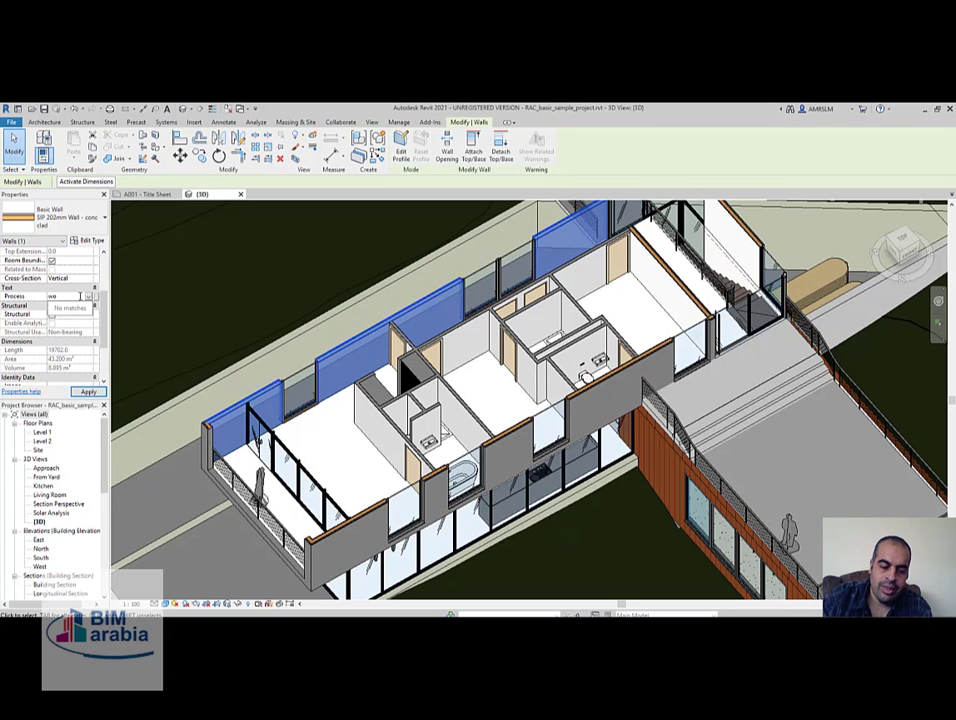
type("lking")
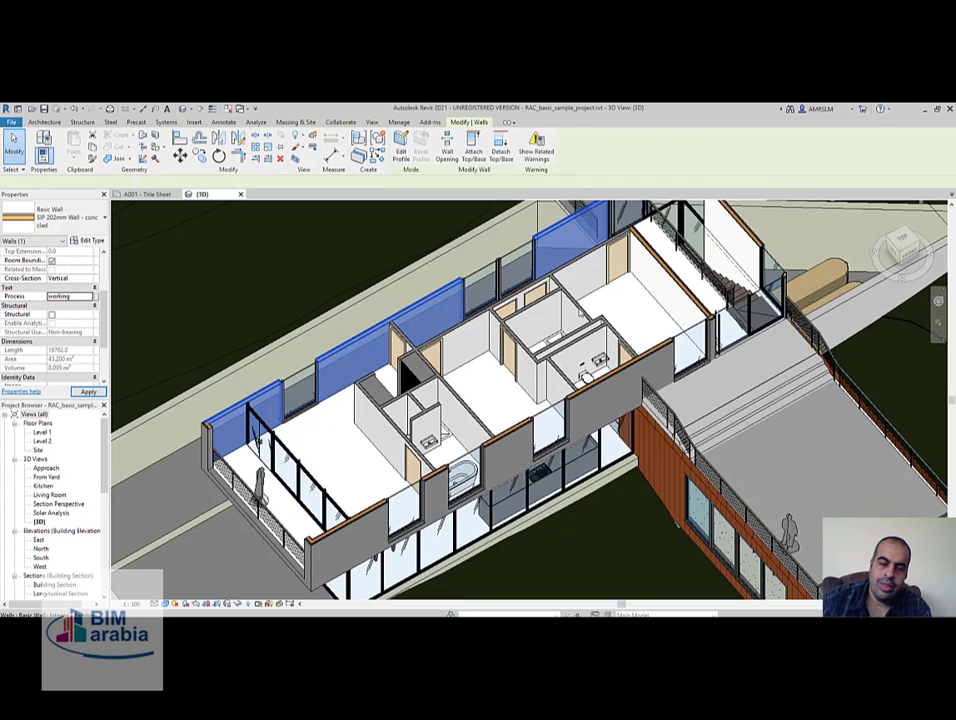
left_click(527, 355)
left_click(500, 340, "ctrl")
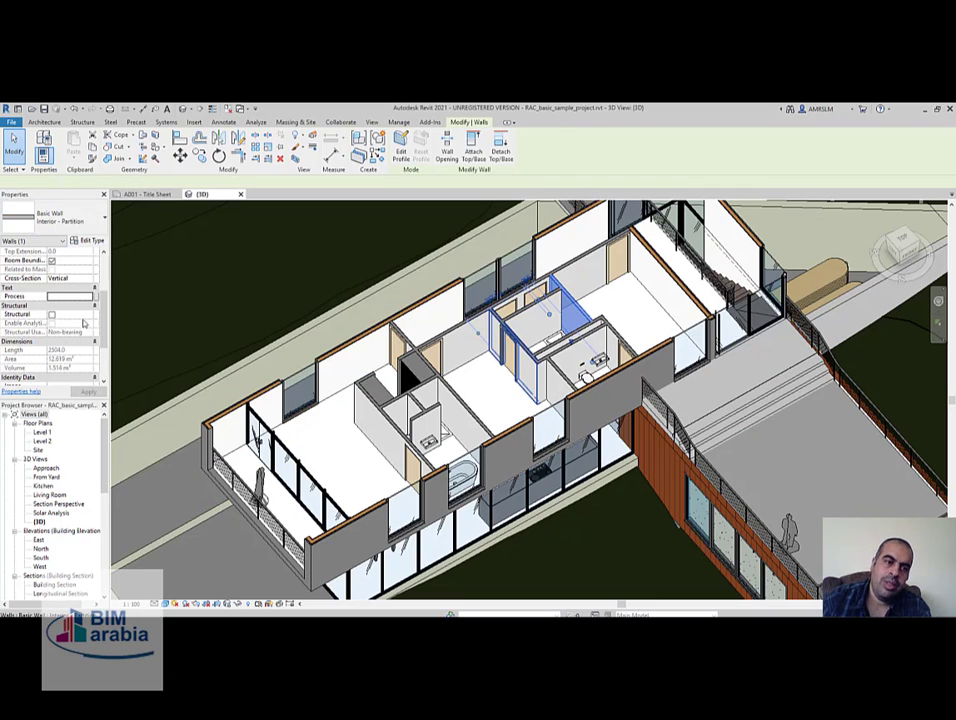
left_click(88, 296)
left_click(70, 313)
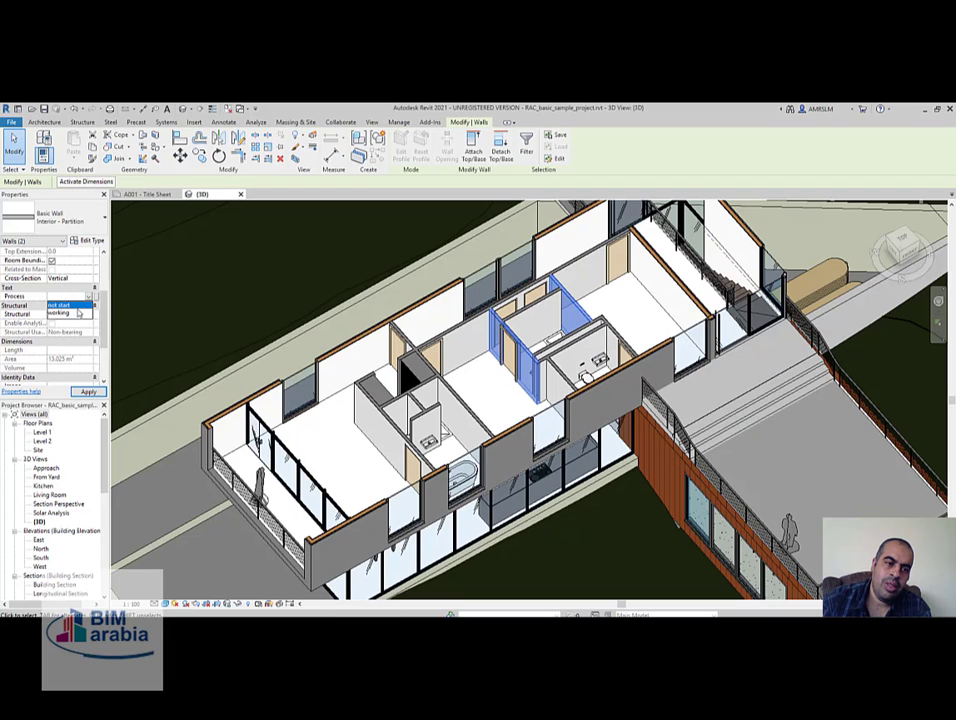
Set the timber-clad exterior wall and its connected wall chain to Process Finish.
left_click(671, 281)
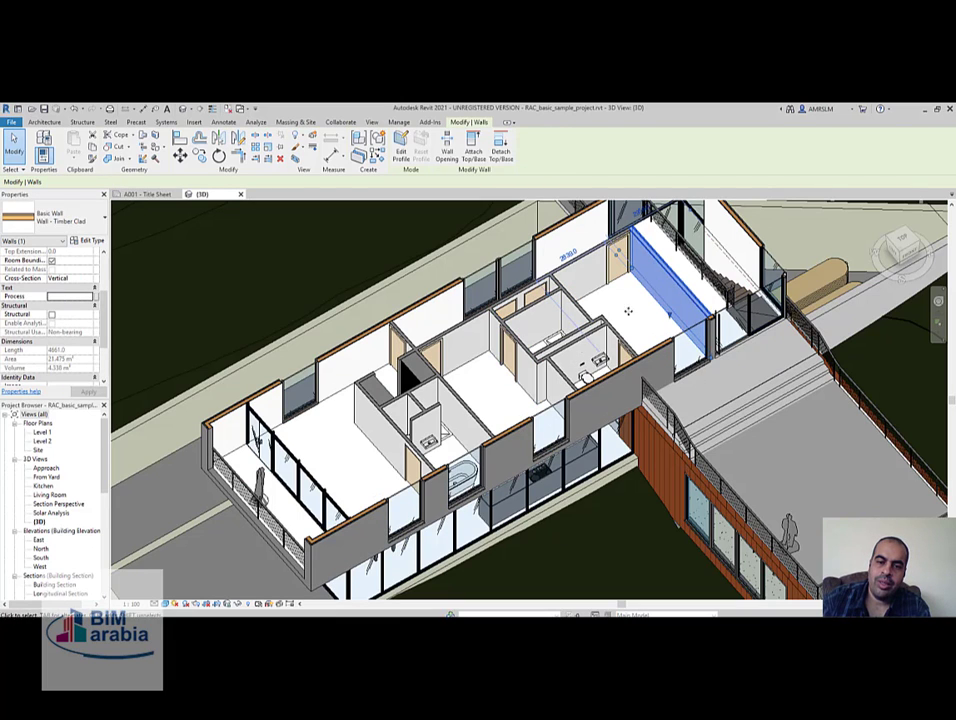
key("Tab")
key("Tab")
key("Tab")
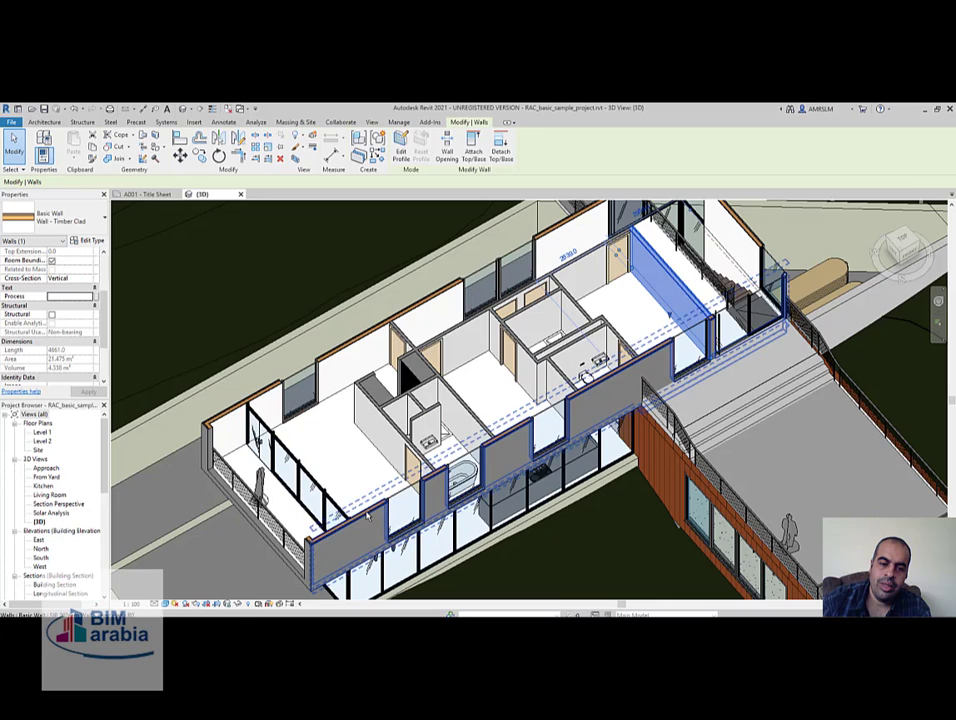
left_click(293, 345)
left_click(88, 298)
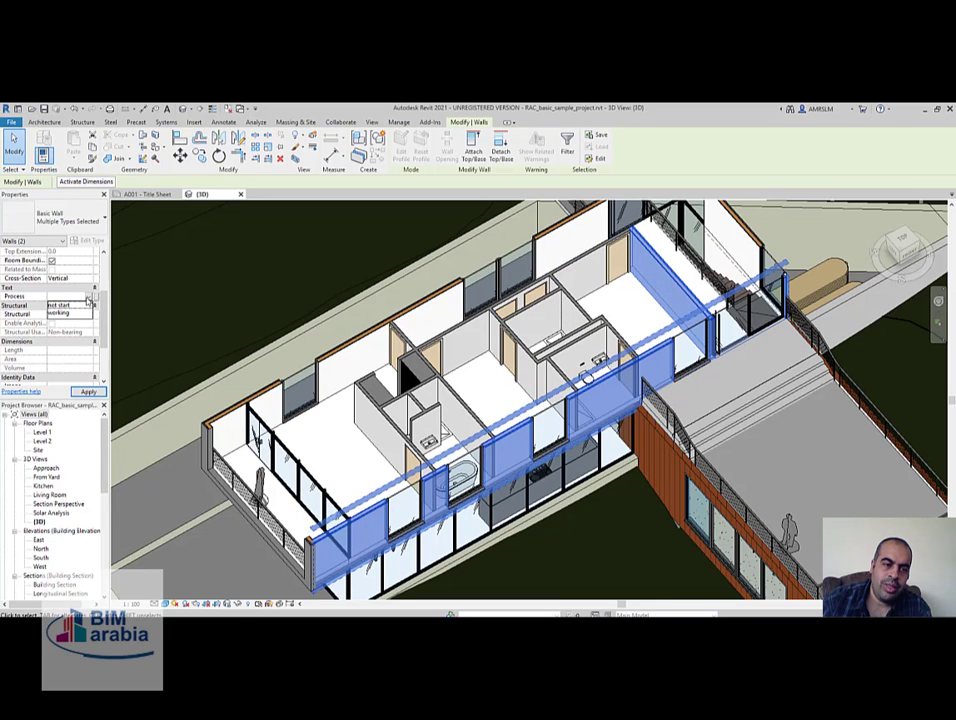
type("F")
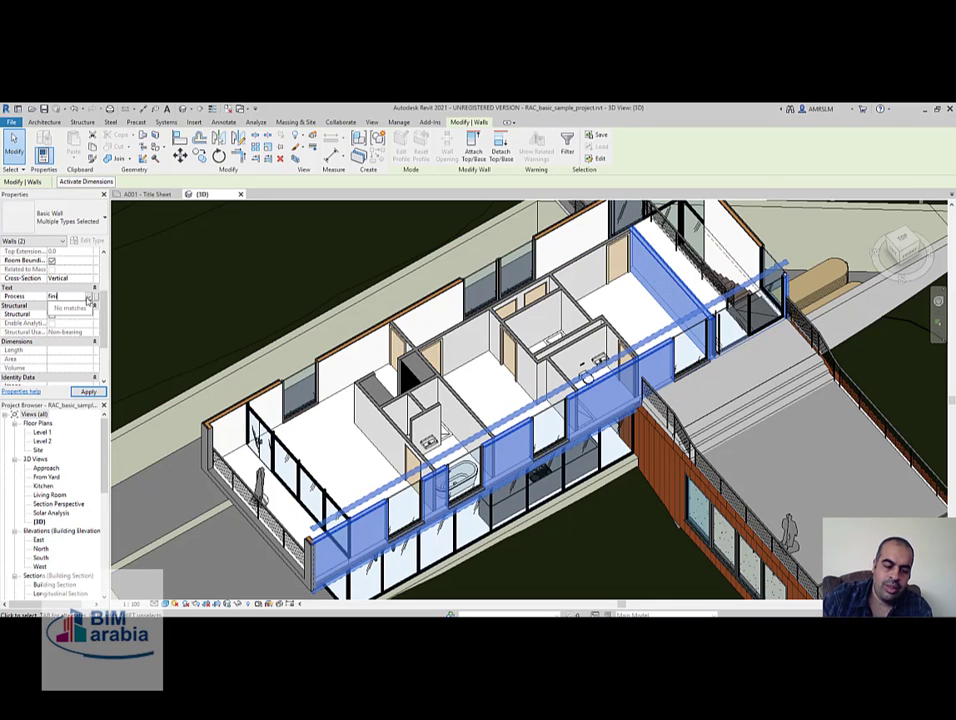
key("Return")
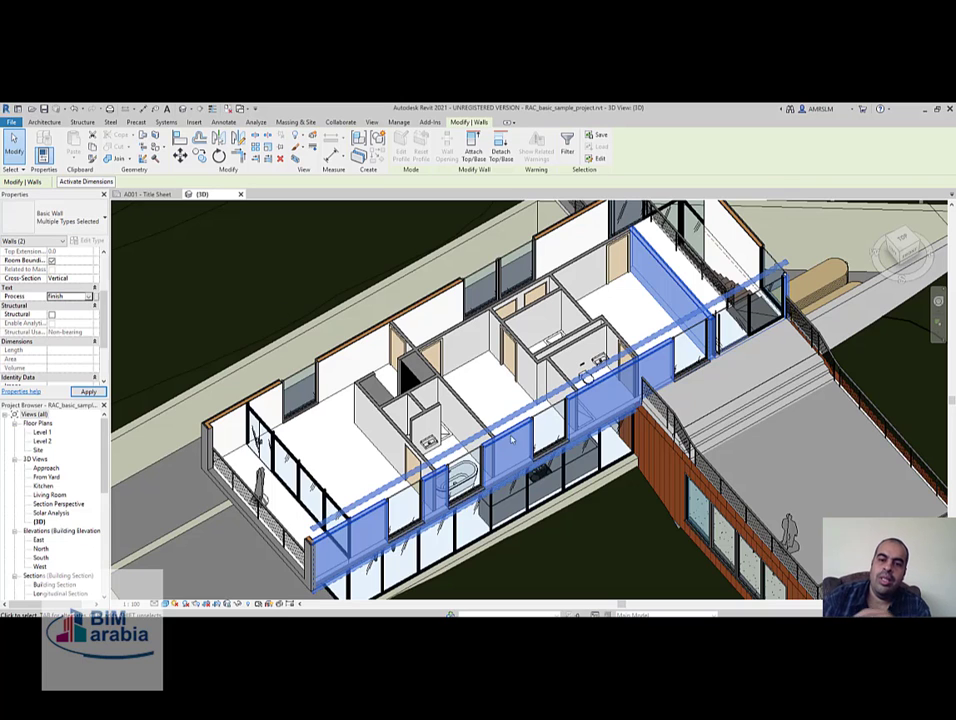
Pan across the terrace to bring the parking area and car into view.
key("Escape")
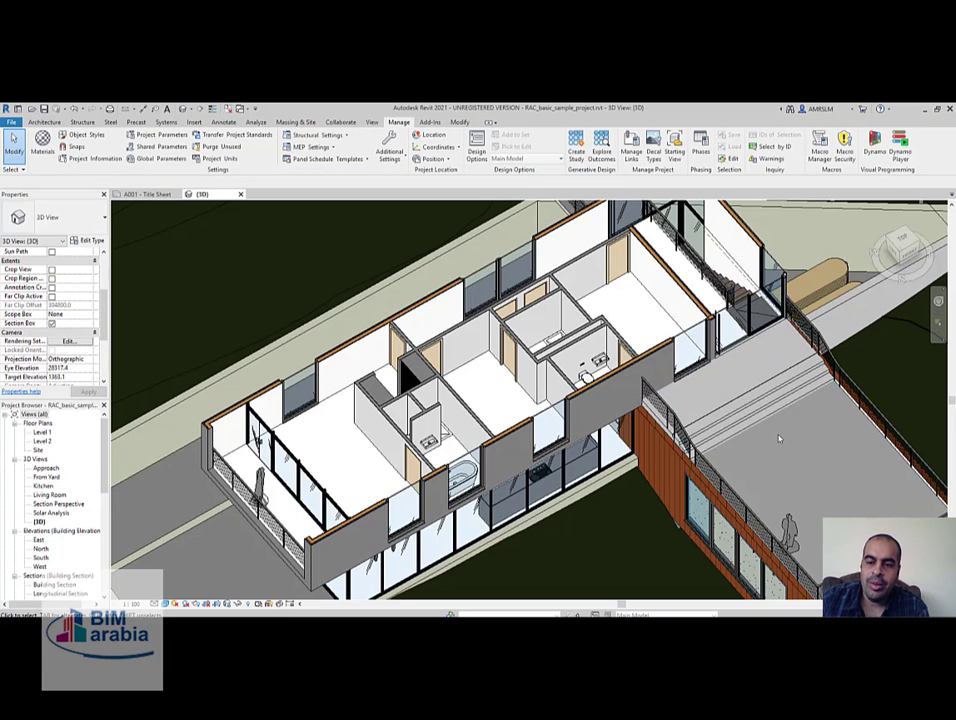
middle_click_drag(772, 436, 658, 398)
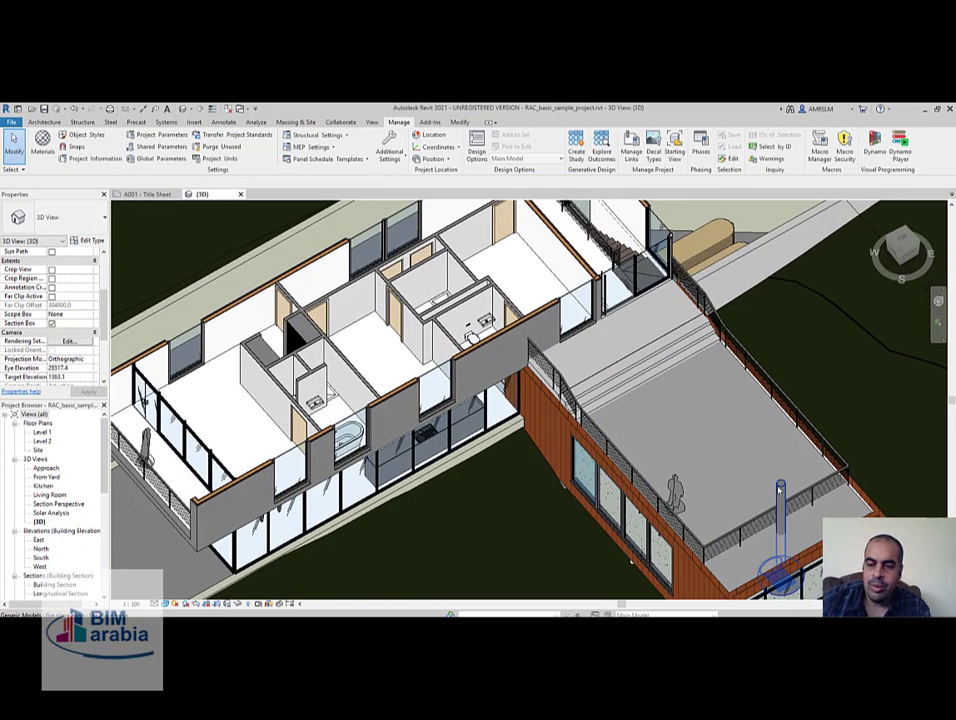
left_click(779, 490)
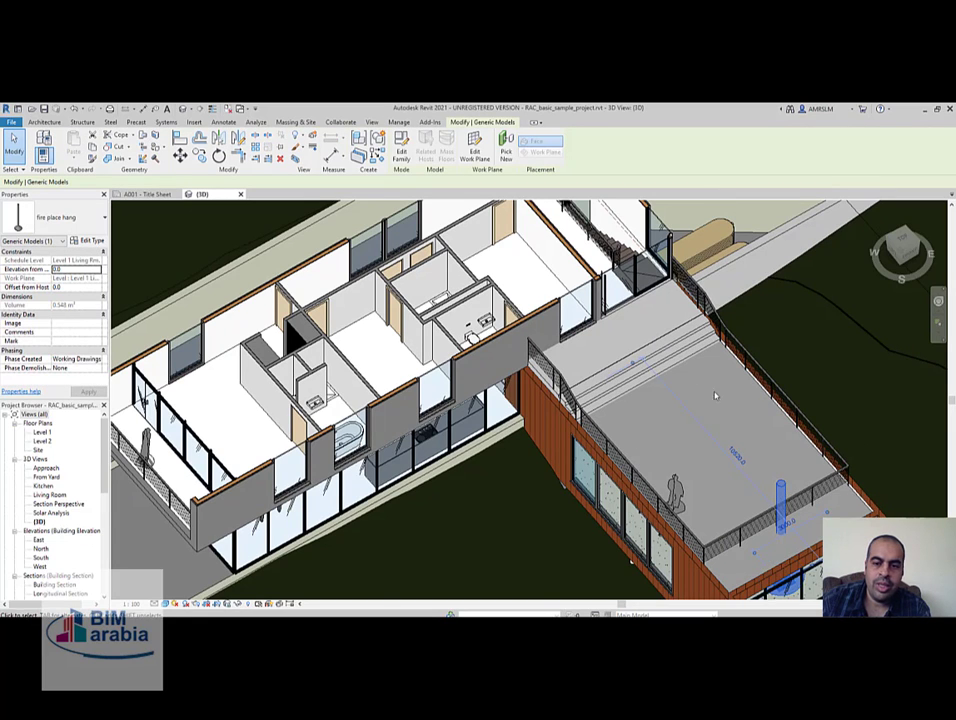
middle_click_drag(677, 330, 717, 404)
key("Escape")
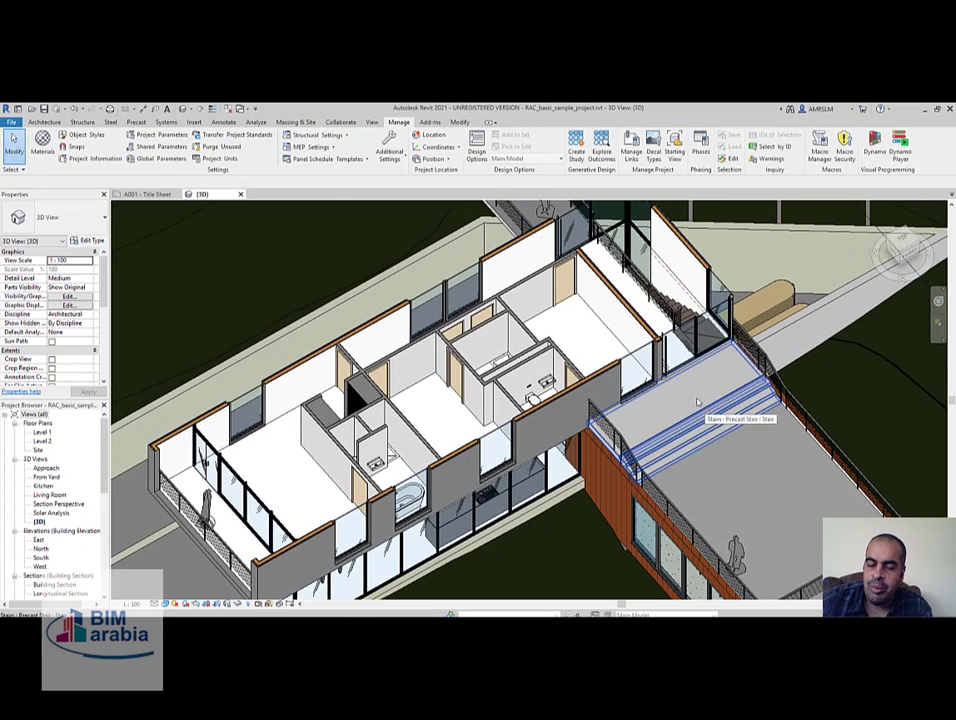
scroll(586, 320, "up", 3)
mouse_move(635, 400)
middle_mouse_down()
mouse_move(670, 512)
mouse_move(667, 537)
middle_mouse_up()
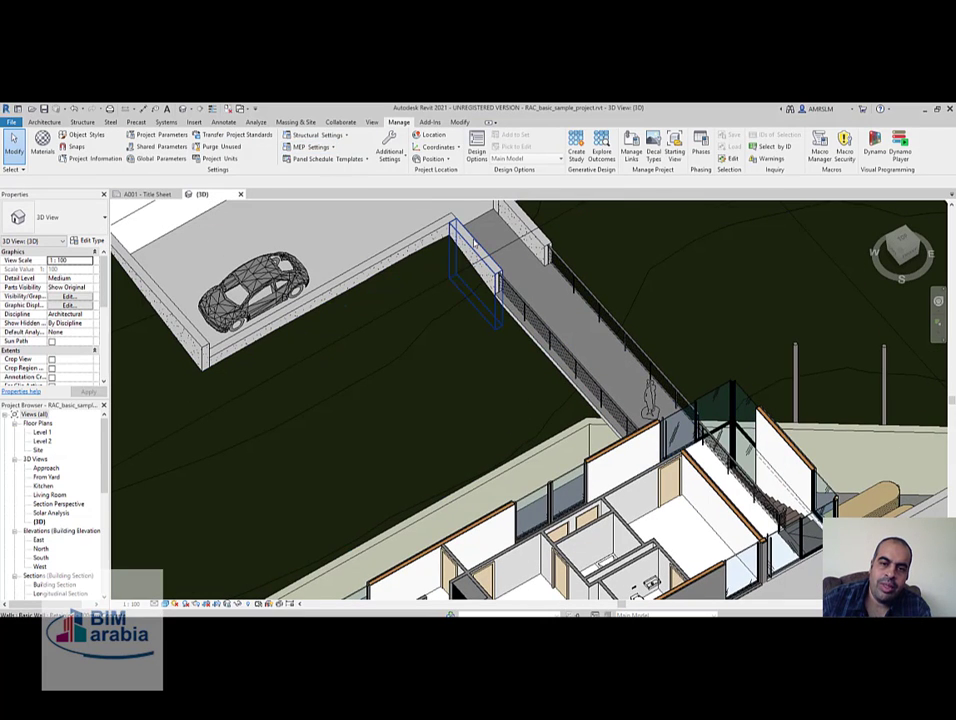
Give both parking-area retaining walls the Process value Finish.
left_click(474, 240)
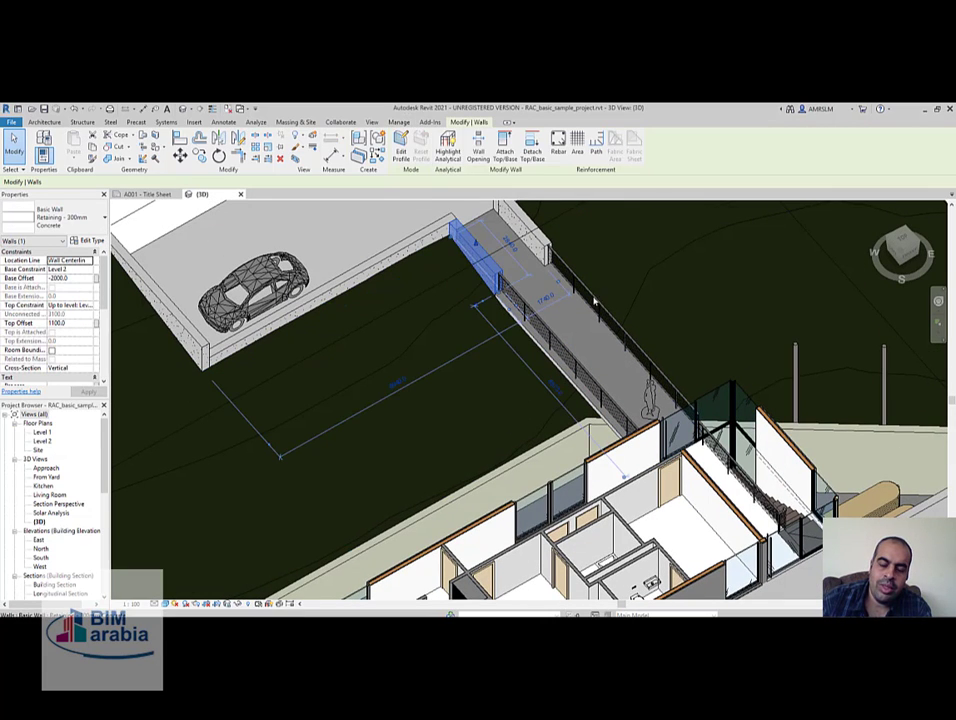
left_click(393, 243, "ctrl")
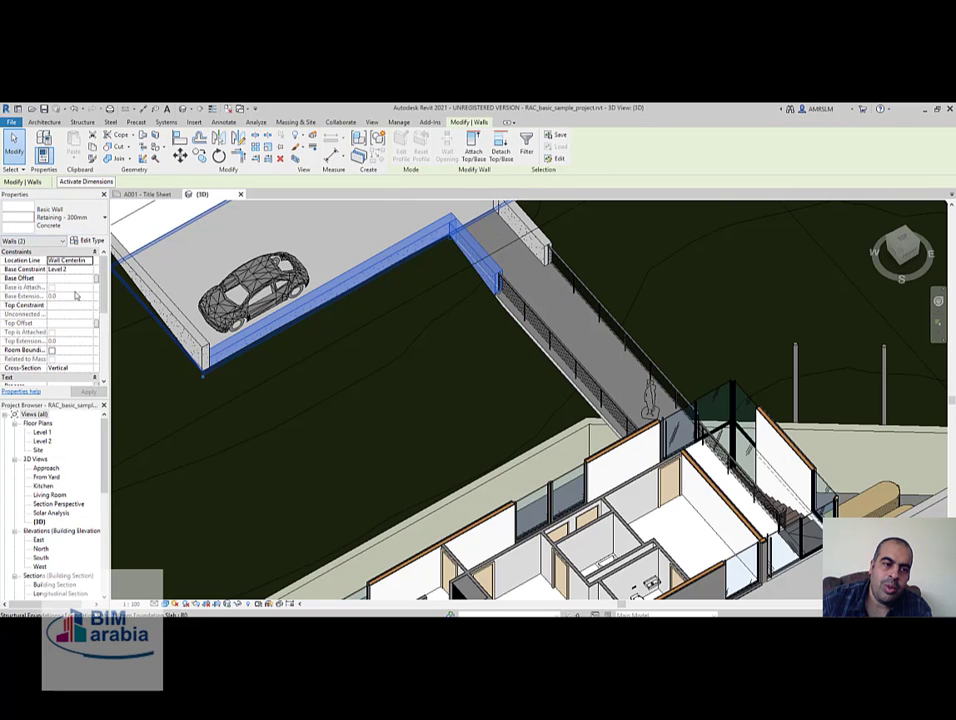
scroll(88, 318, "down", 3)
left_click(89, 261)
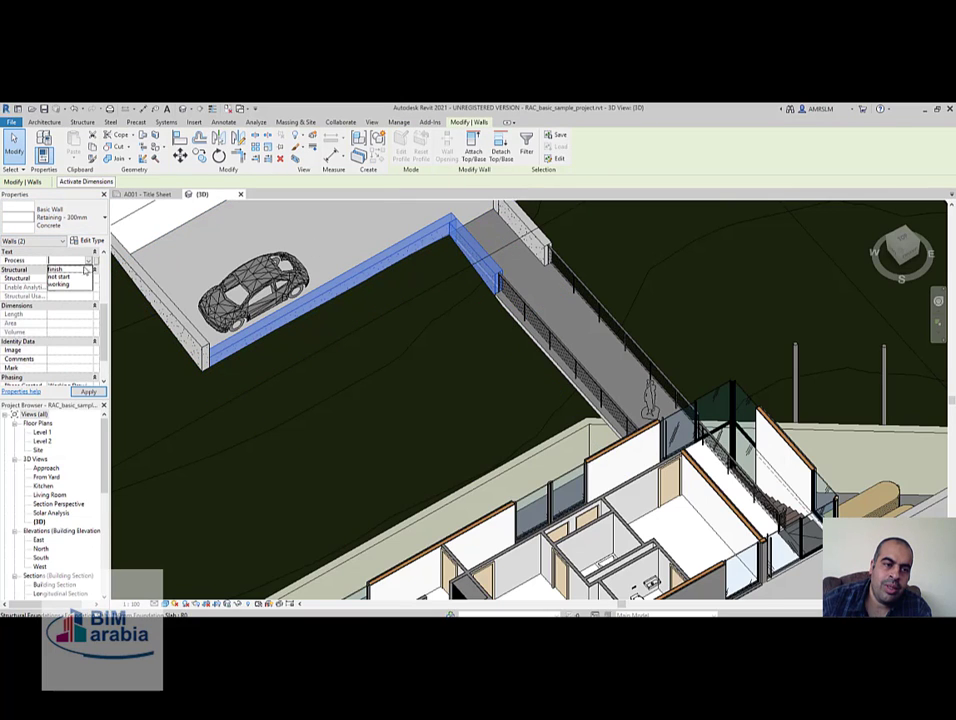
left_click(56, 269)
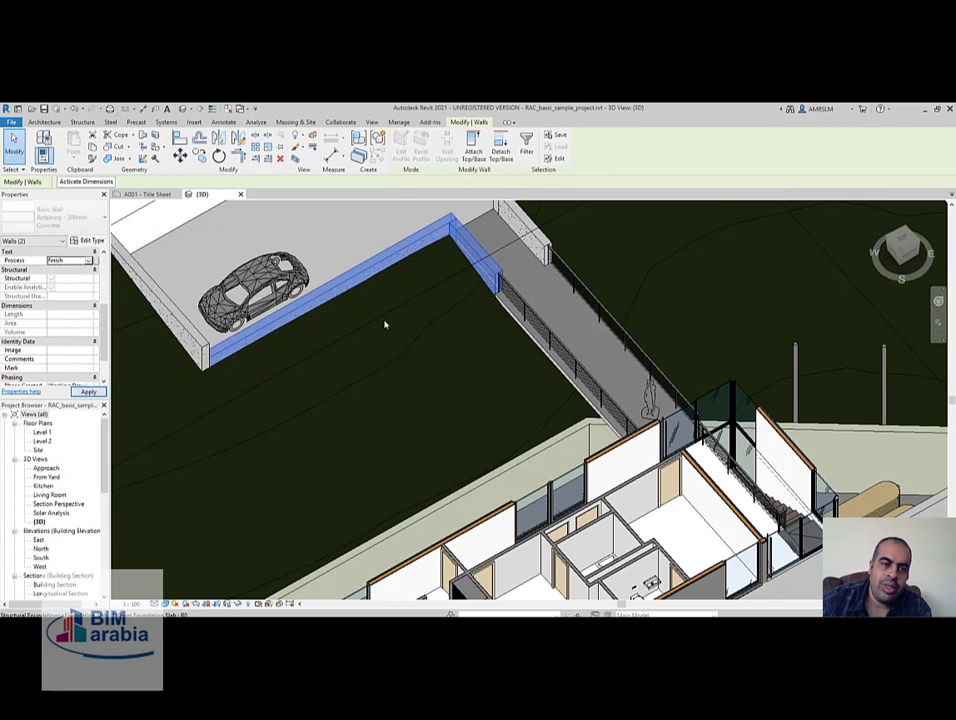
scroll(488, 318, "down", 3)
scroll(542, 339, "down", 2)
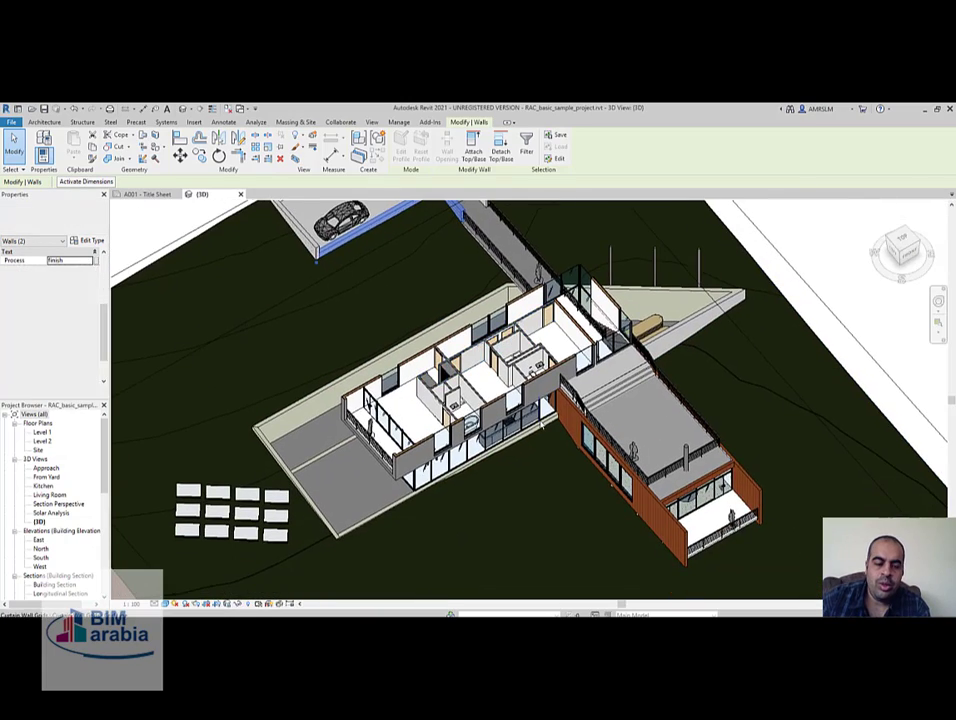
mouse_move(542, 339)
middle_mouse_down("shift")
mouse_move(604, 455)
mouse_move(722, 268)
middle_mouse_up("shift")
left_click(722, 268)
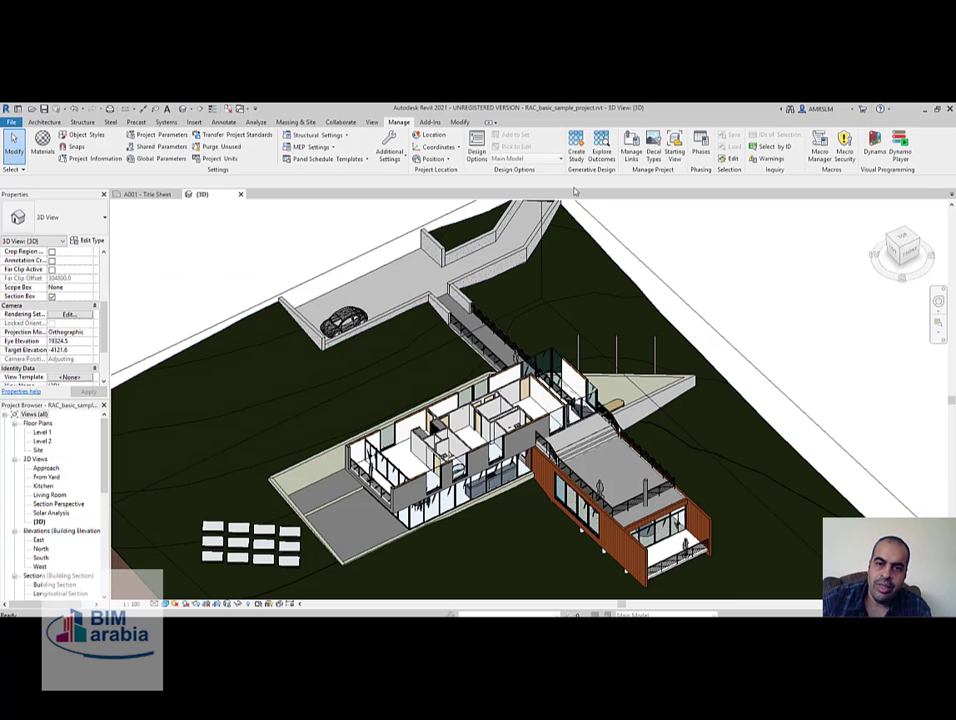
Through VG > Filters > Edit/New, create a rule-based filter named 'not start'.
key("v")
key("g")
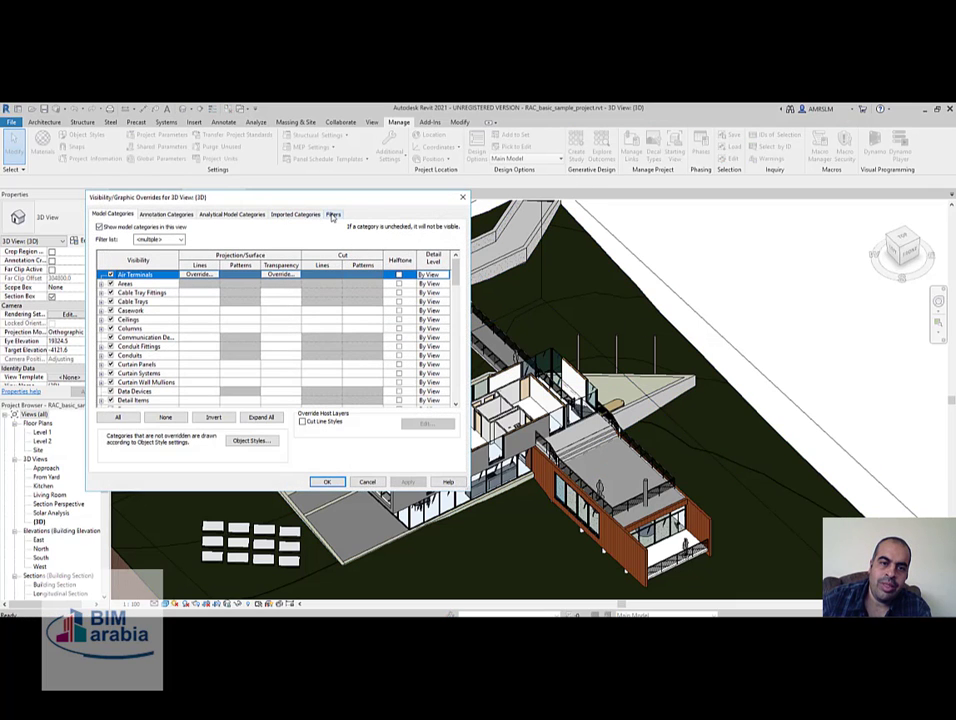
left_click(333, 215)
left_click(120, 402)
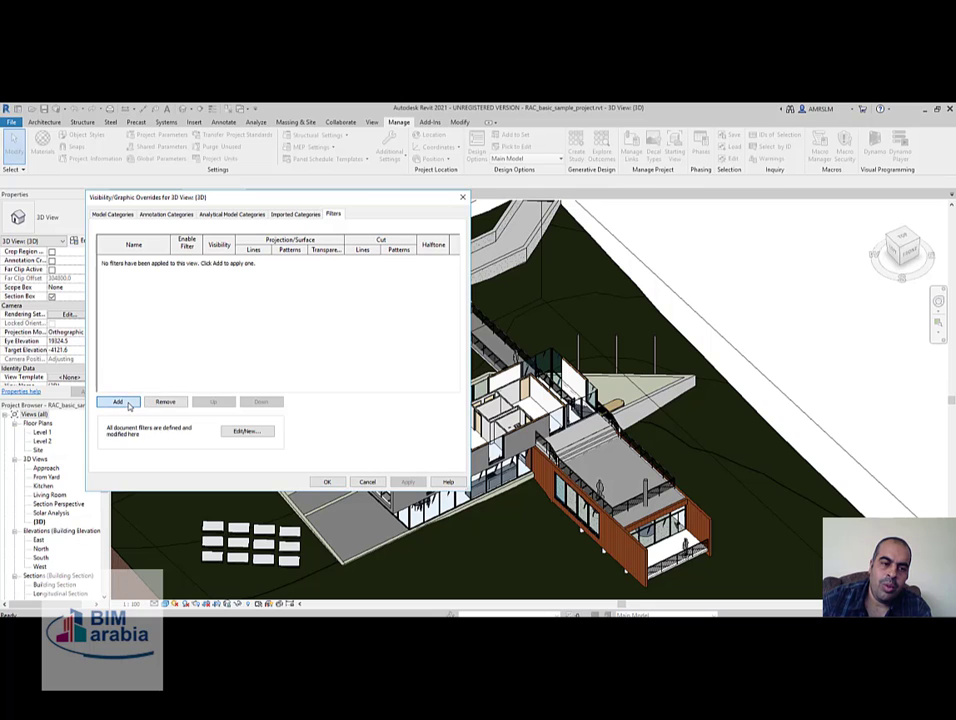
left_click(331, 293)
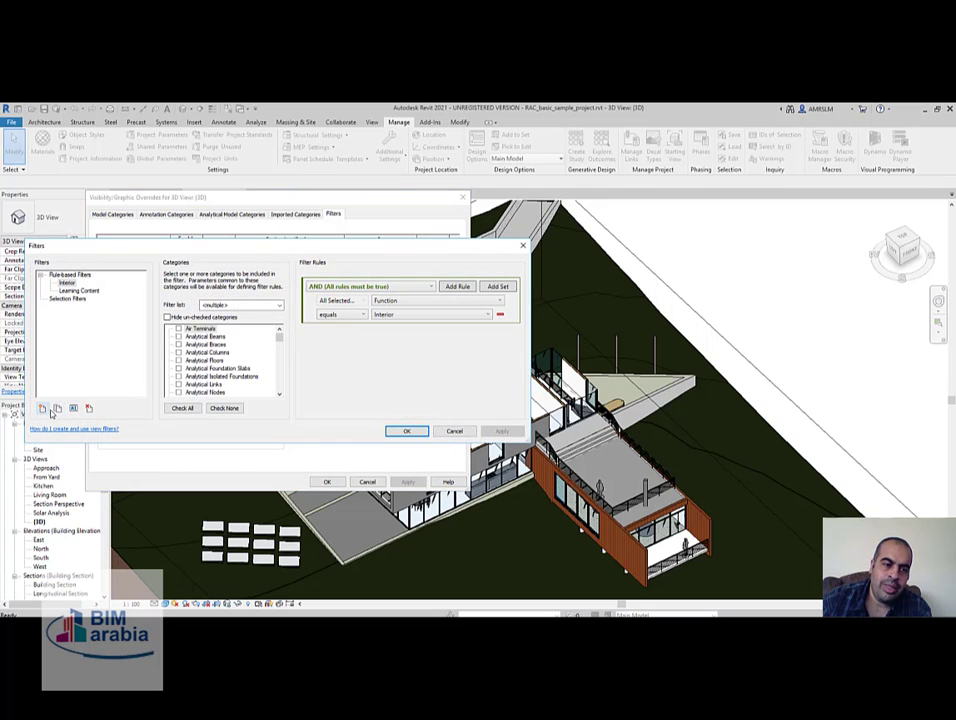
left_click(43, 409)
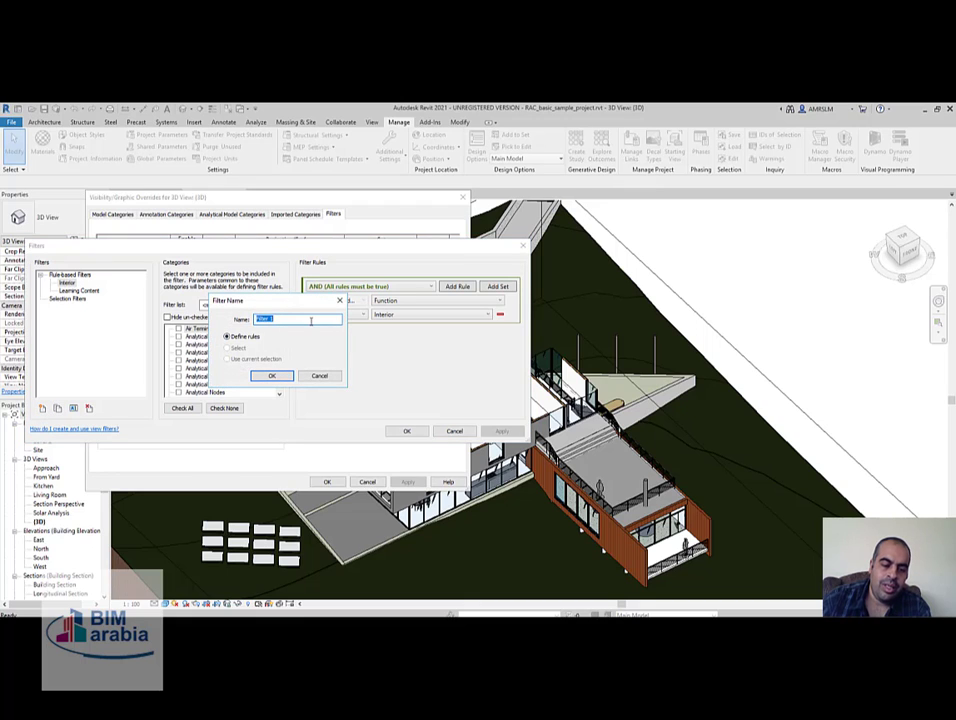
type("not")
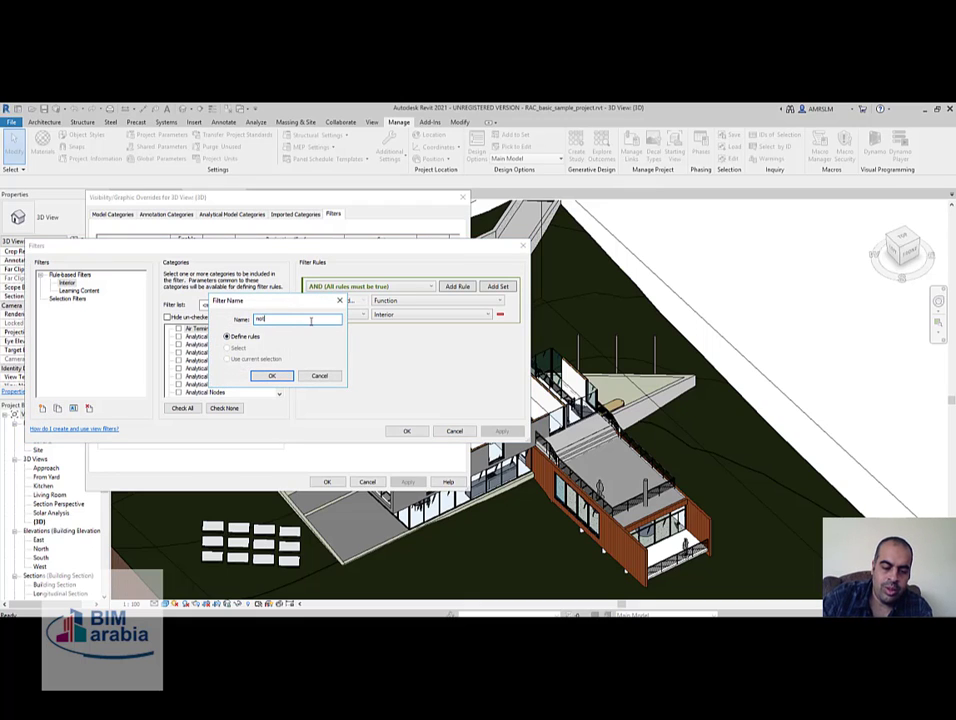
type(" start")
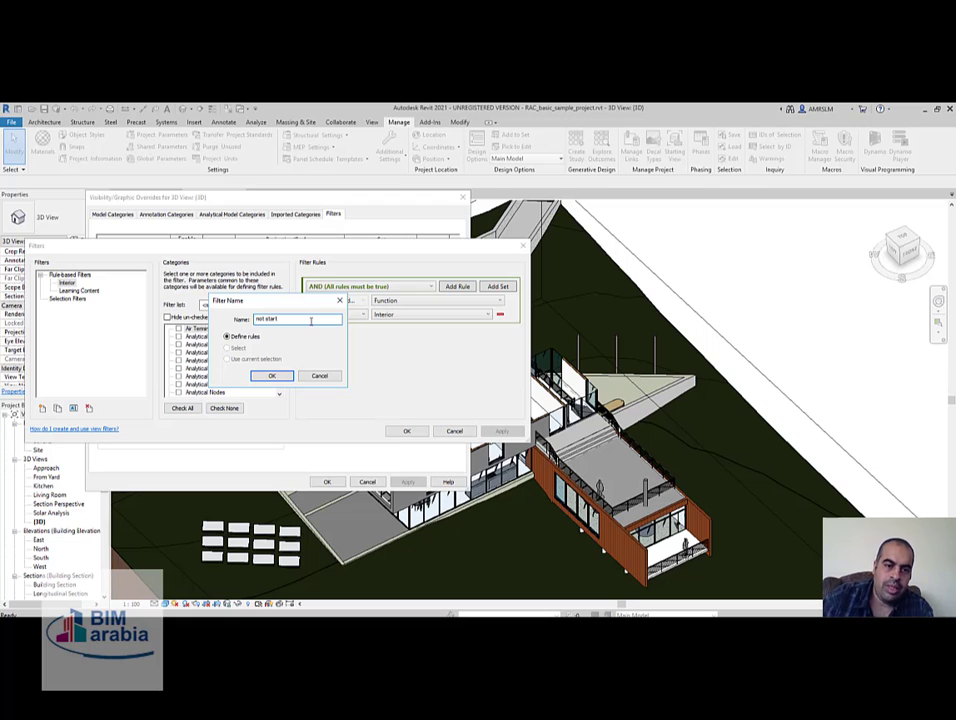
left_click(272, 376)
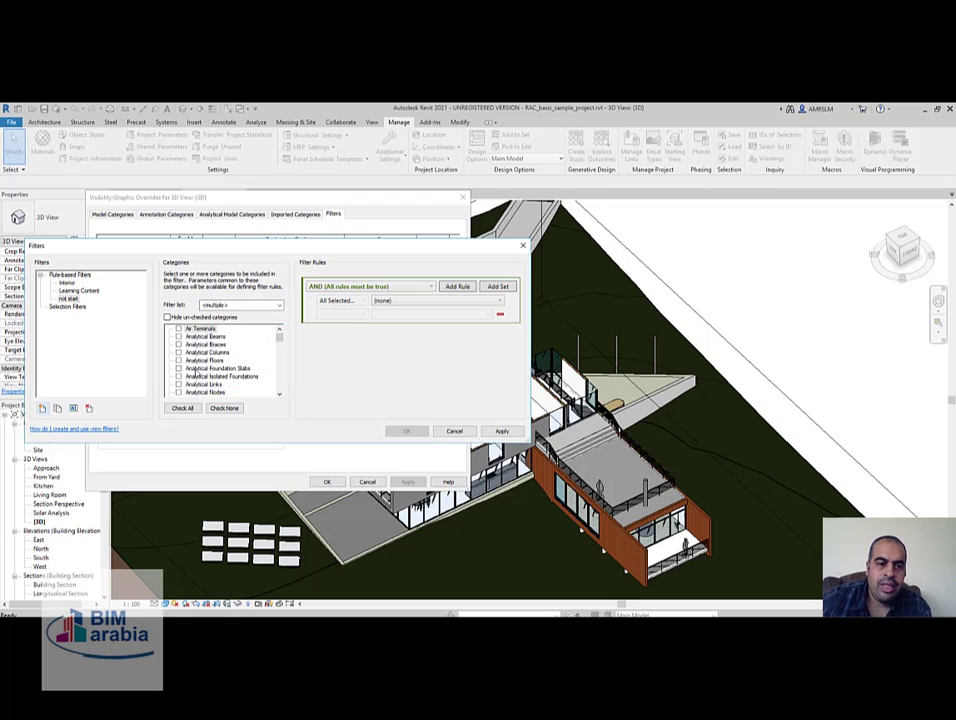
Check the Columns, Windows and Doors categories for the not start filter.
scroll(235, 370, "down", 2)
scroll(215, 372, "down", 3)
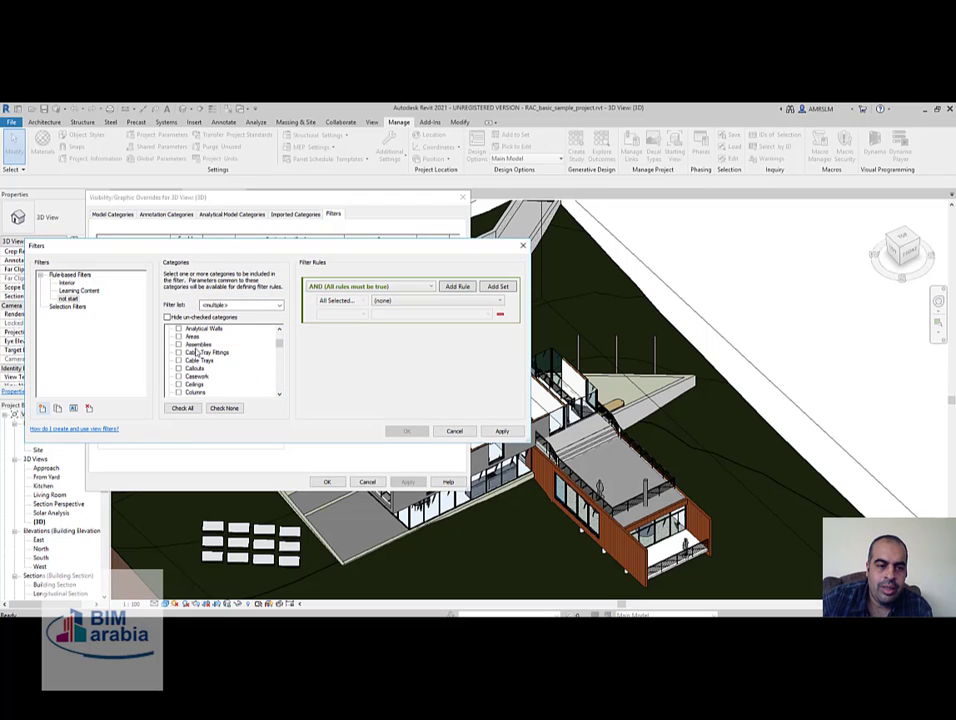
scroll(206, 390, "down", 1)
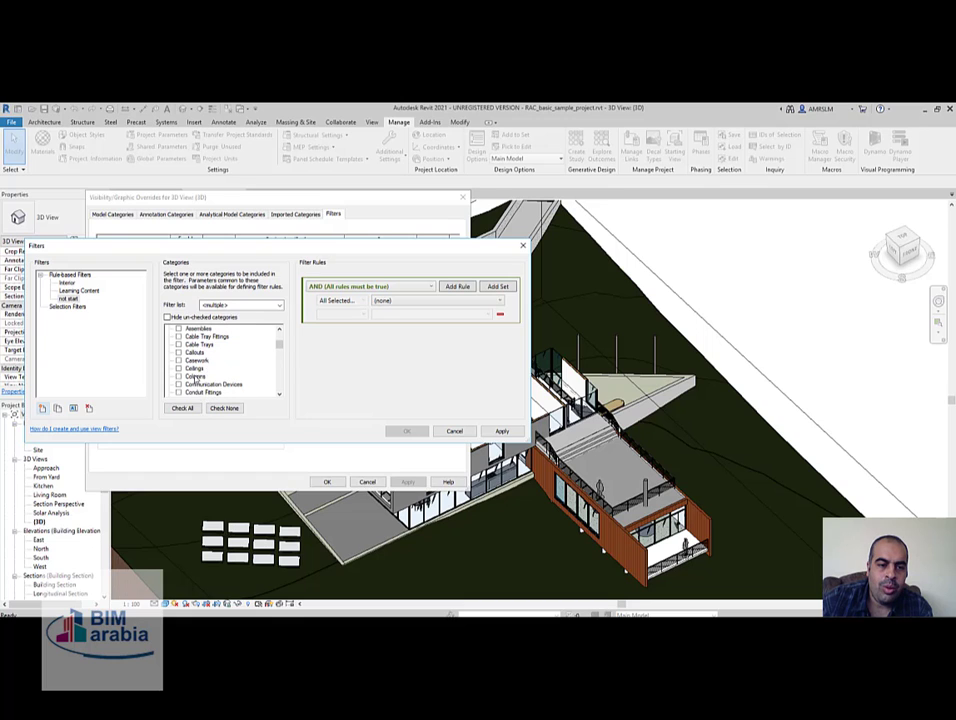
left_click(179, 376)
scroll(237, 375, "down", 2)
scroll(237, 375, "down", 2)
scroll(237, 378, "down", 2)
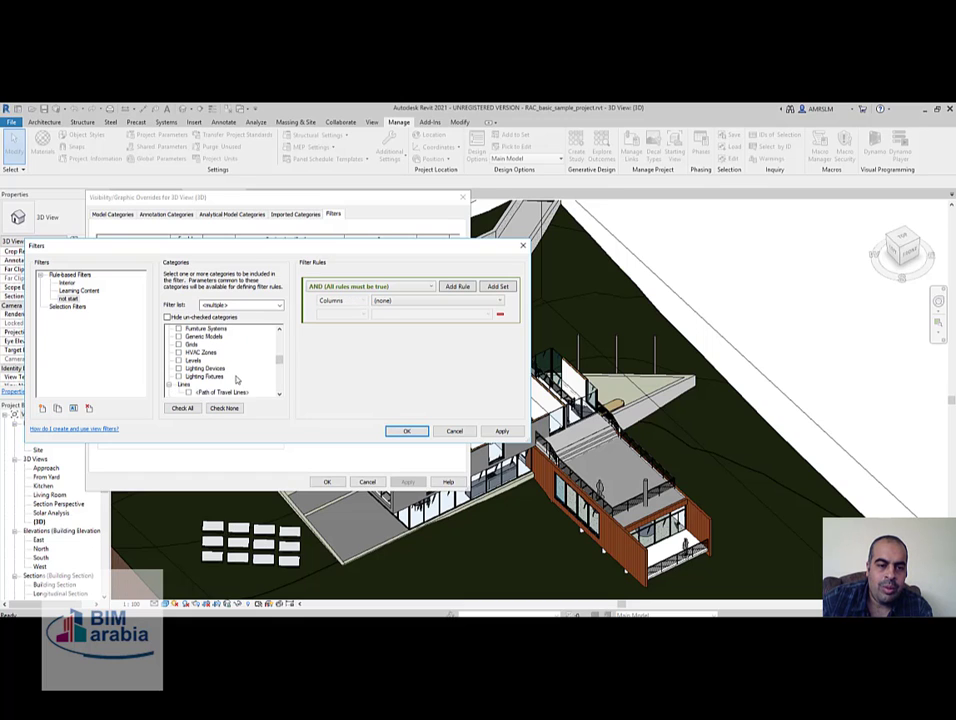
scroll(203, 377, "down", 4)
scroll(203, 377, "down", 4)
scroll(203, 377, "down", 4)
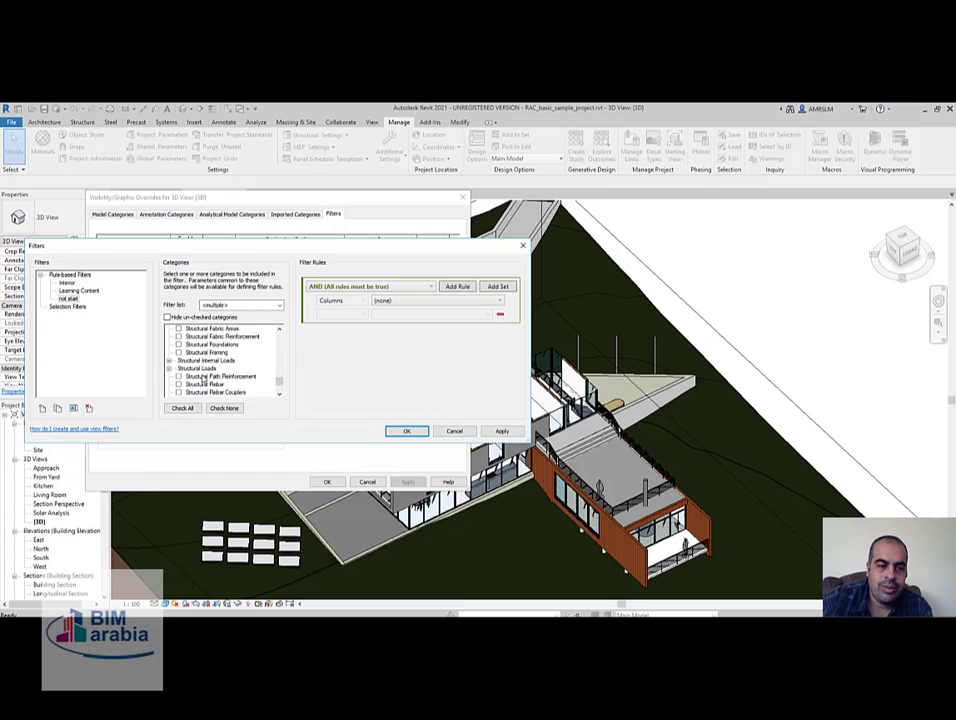
scroll(203, 377, "down", 3)
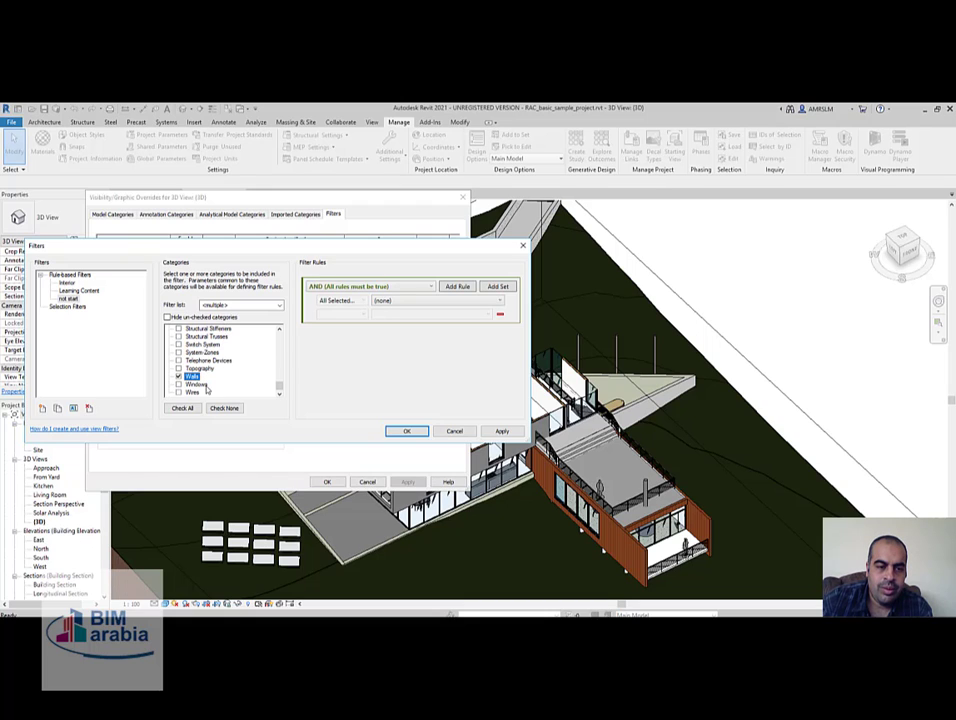
left_click(190, 385)
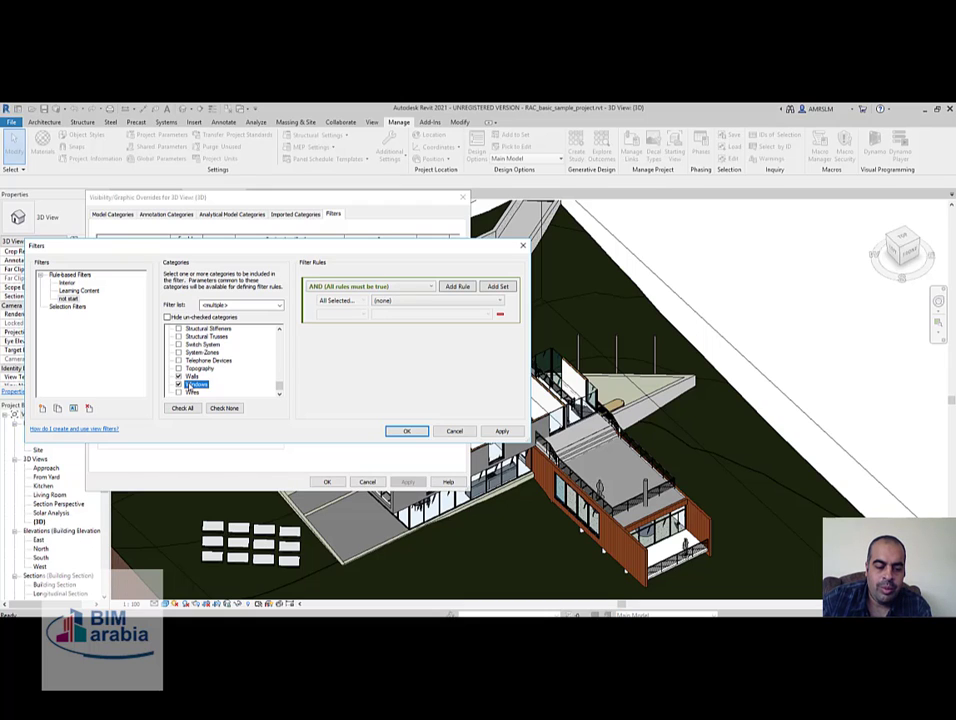
key("d")
key("o")
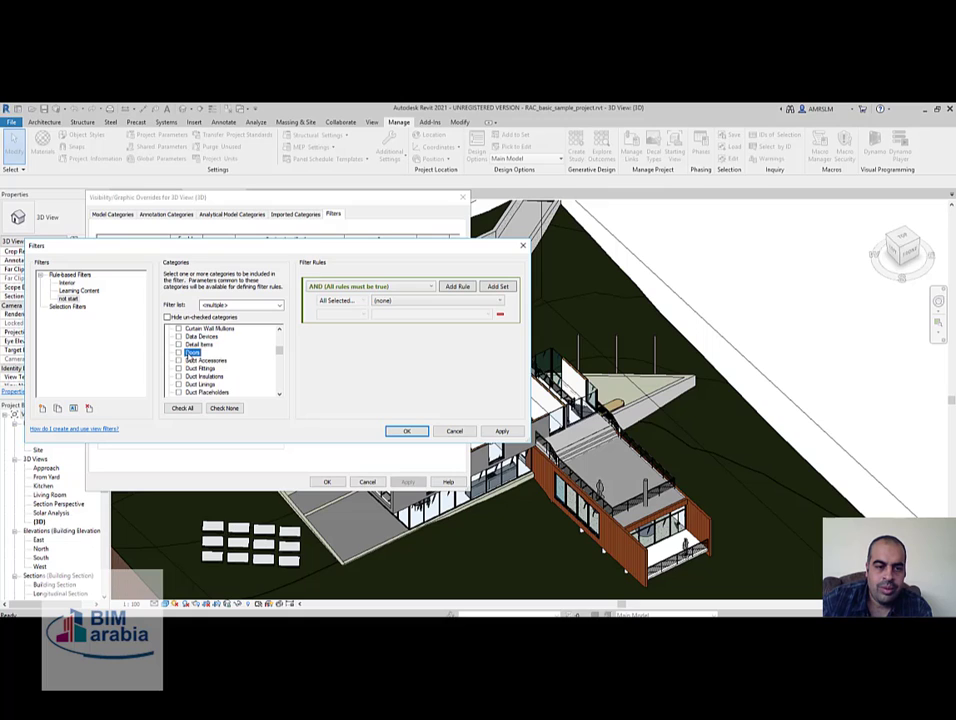
Set the filter rule to Process equals not start and apply it.
left_click(382, 300)
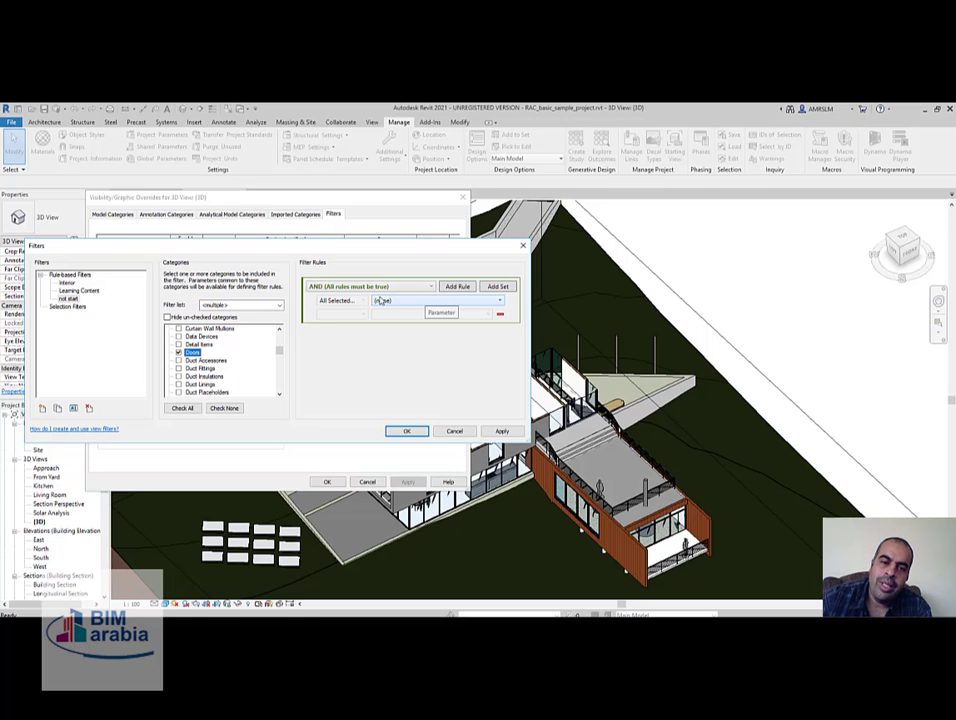
left_click(404, 302)
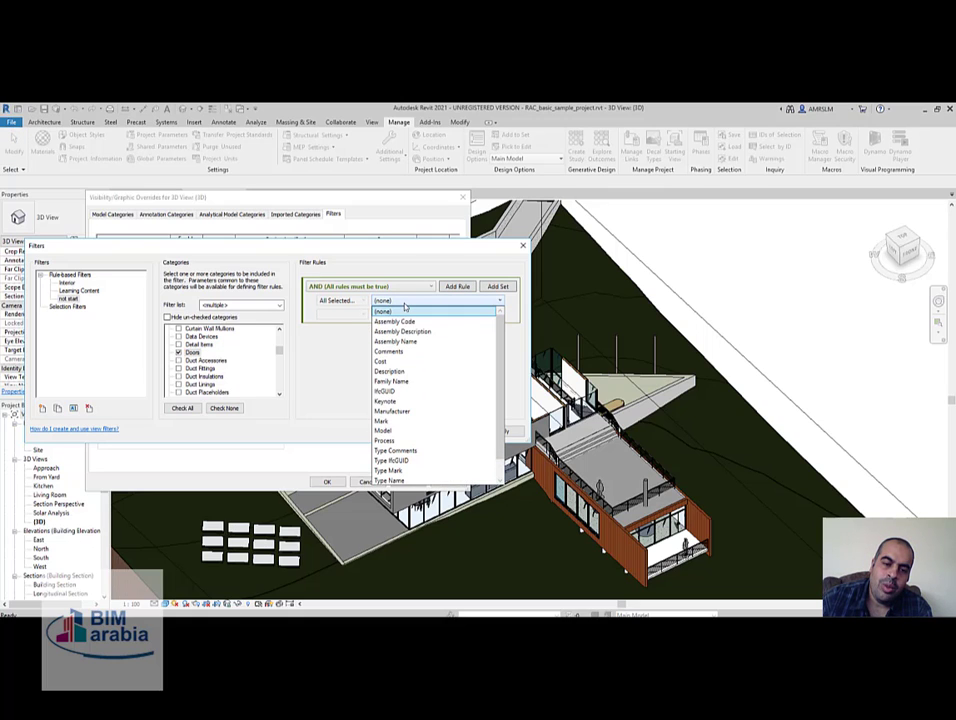
key("p")
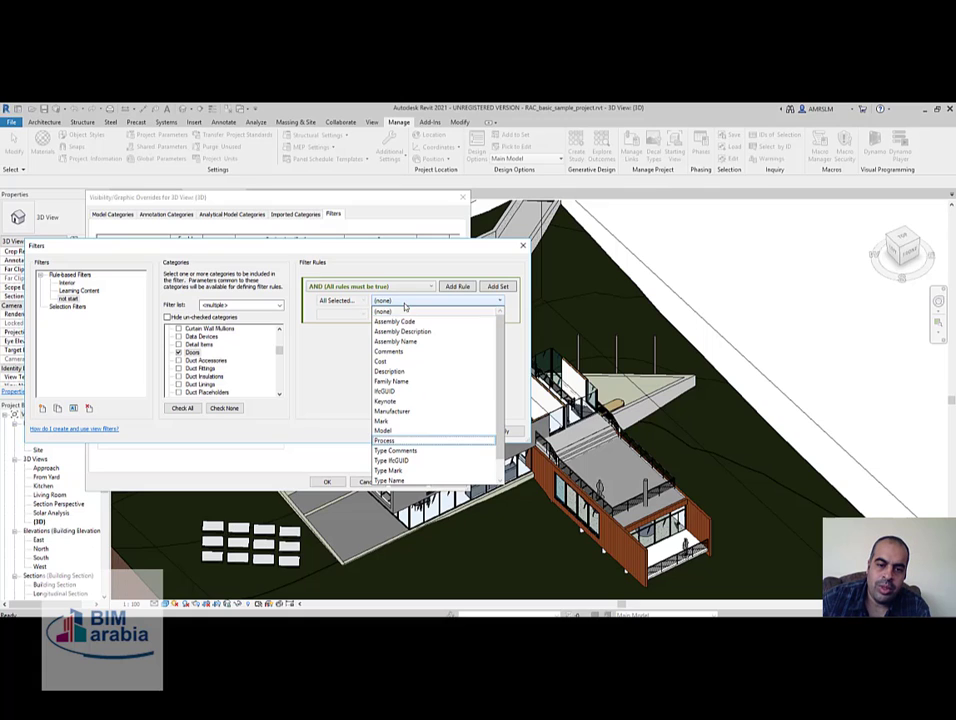
left_click(385, 440)
left_click(362, 317)
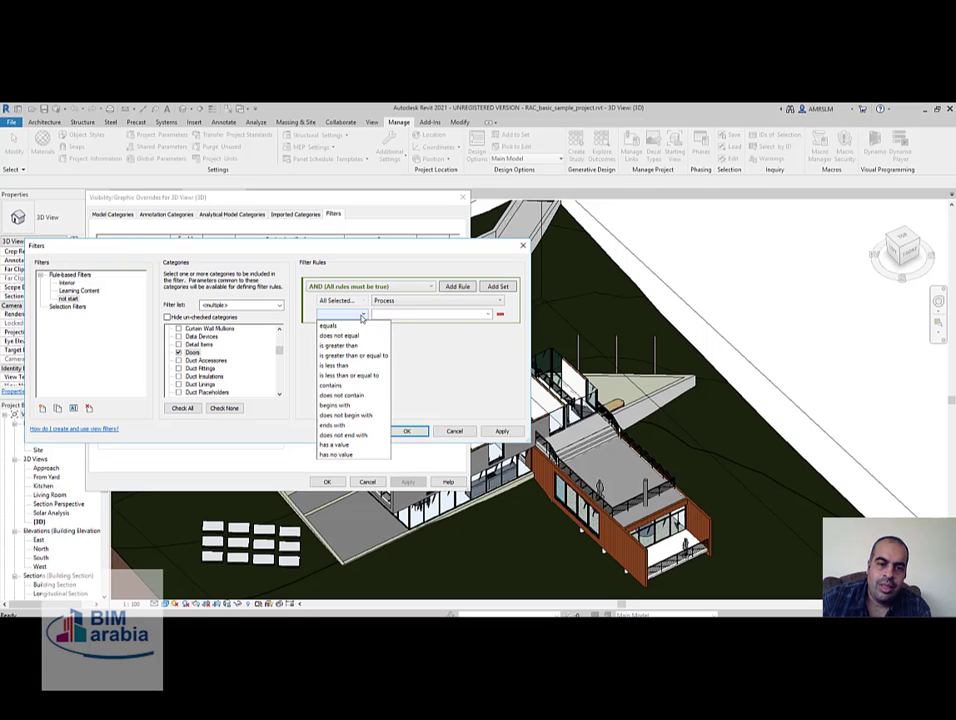
left_click(362, 326)
left_click(488, 316)
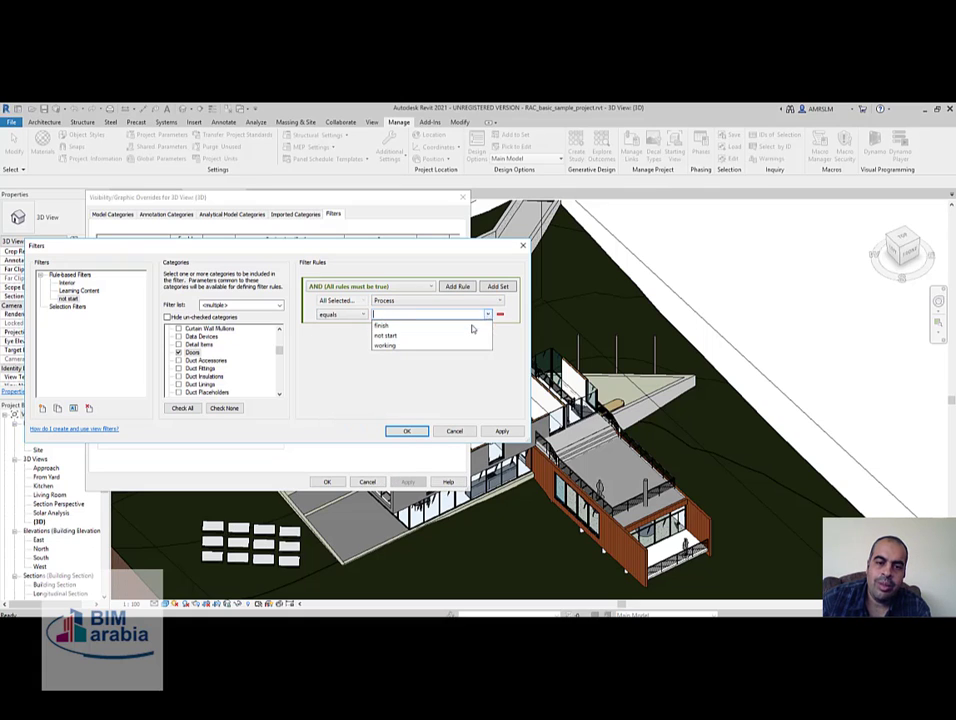
left_click(386, 335)
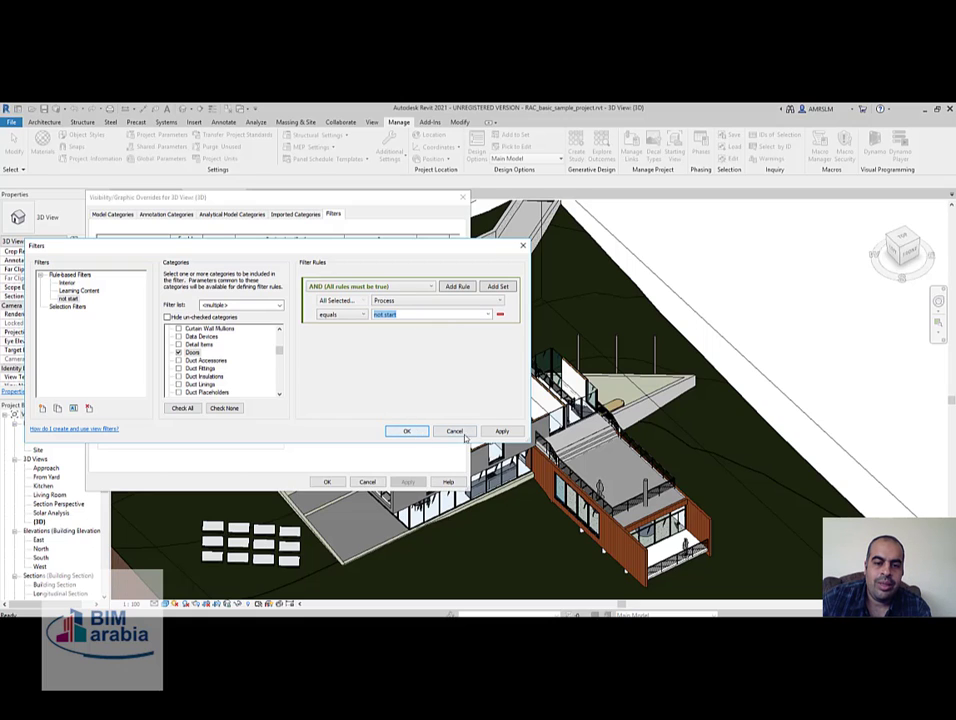
left_click(503, 431)
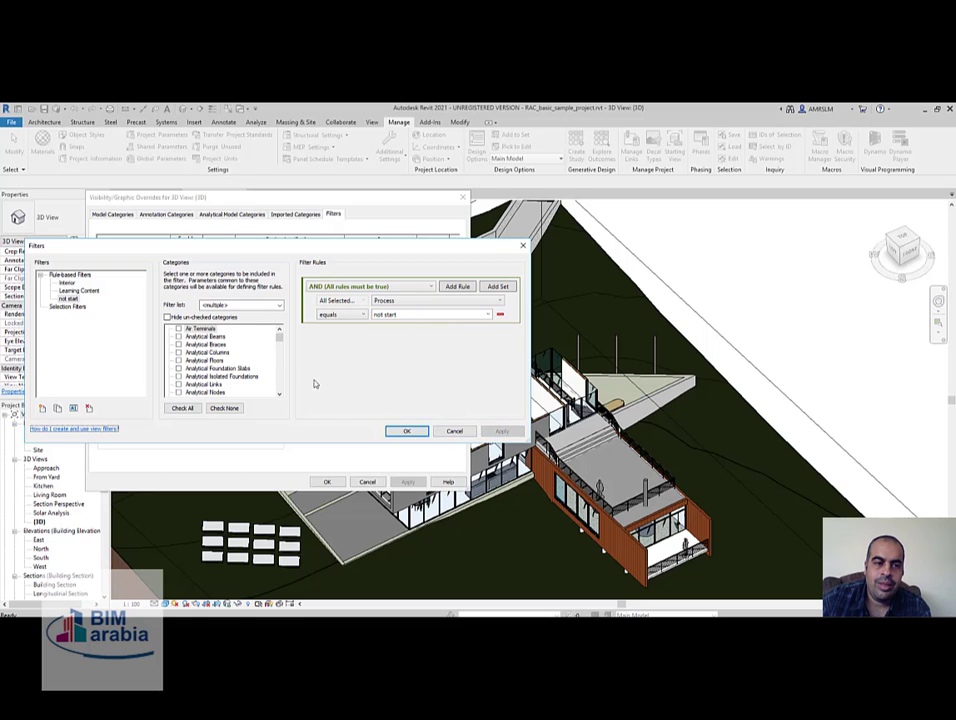
Duplicate the not start filter into two copies named working and finish.
left_click(70, 299)
left_click(58, 408)
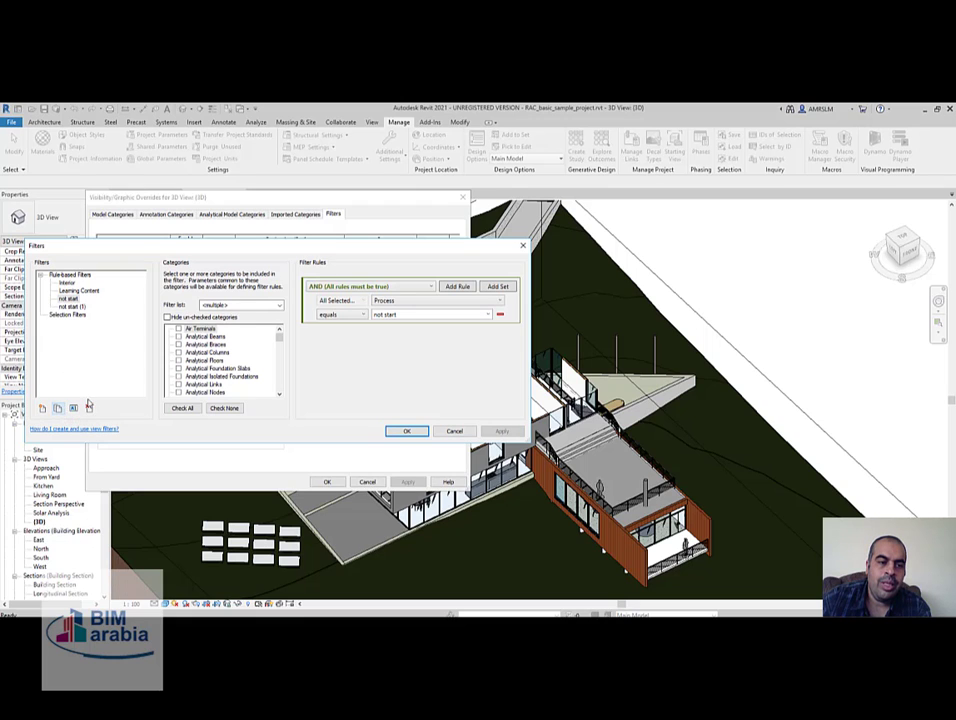
left_click(72, 306)
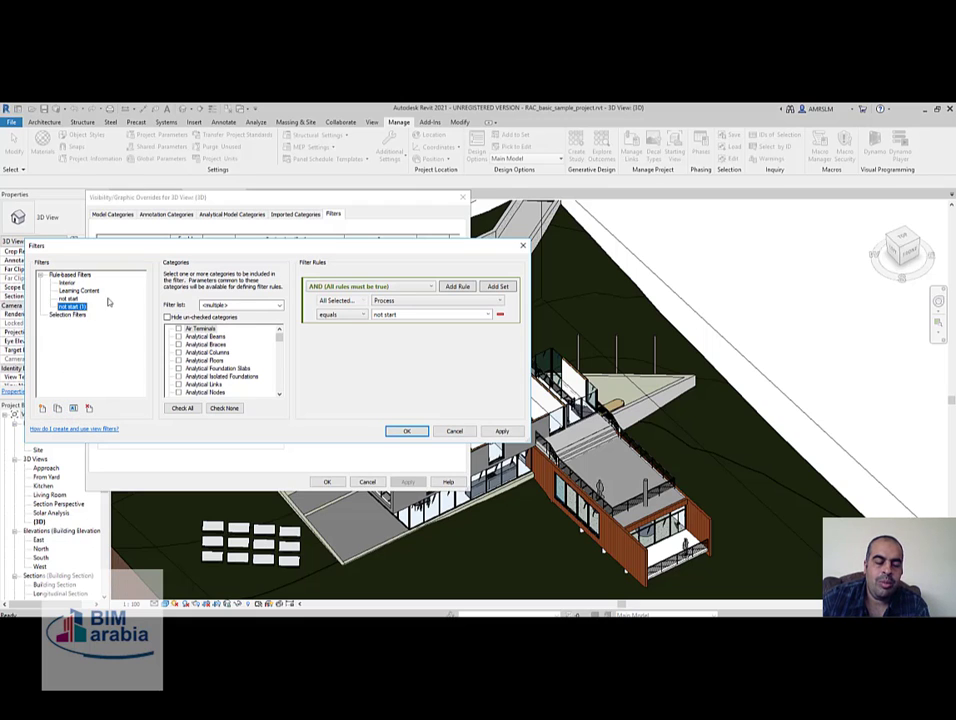
left_click(72, 306)
type("working")
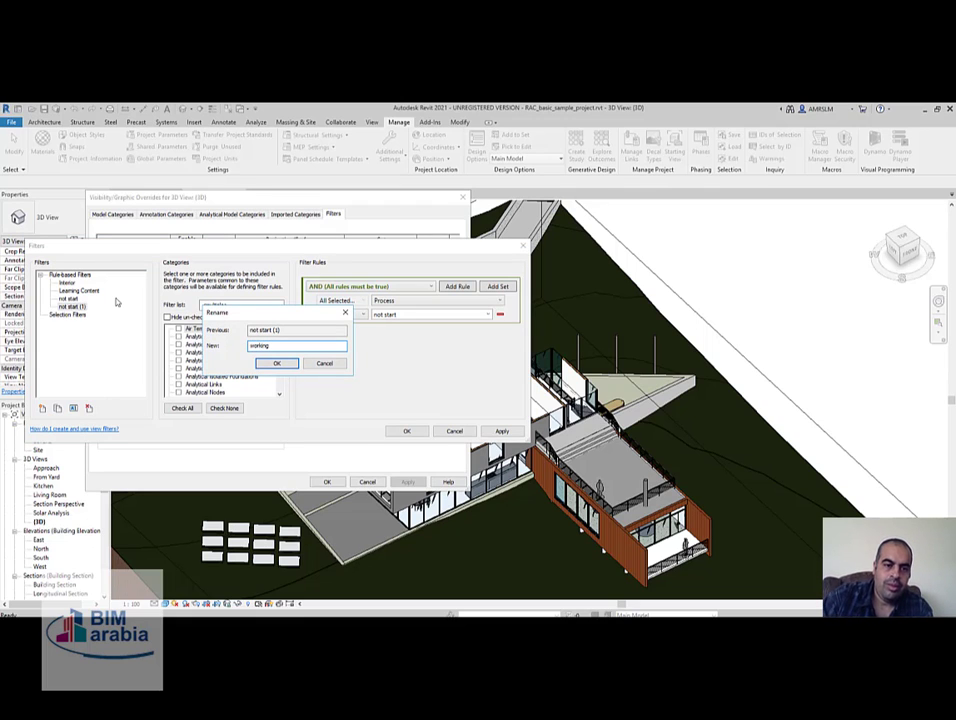
left_click(276, 363)
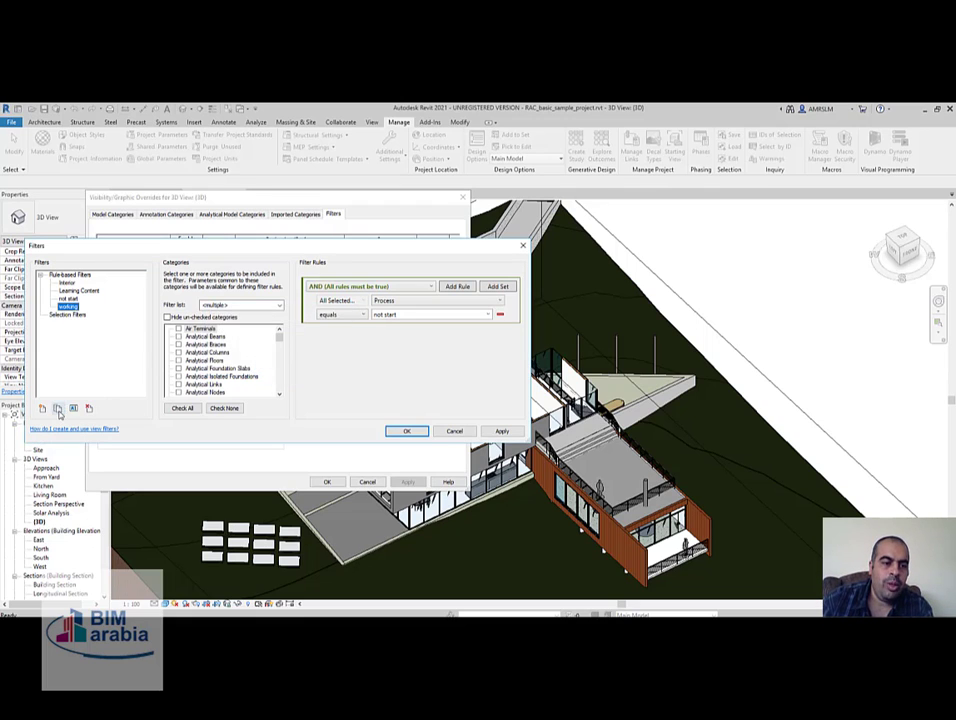
left_click(58, 409)
left_click(82, 316)
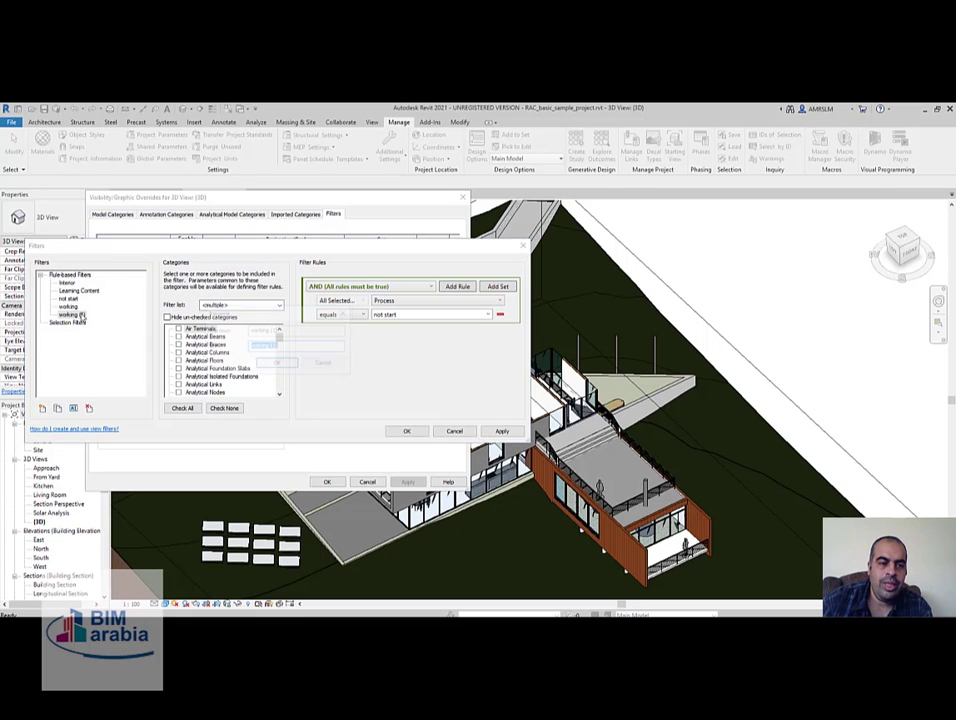
type("l")
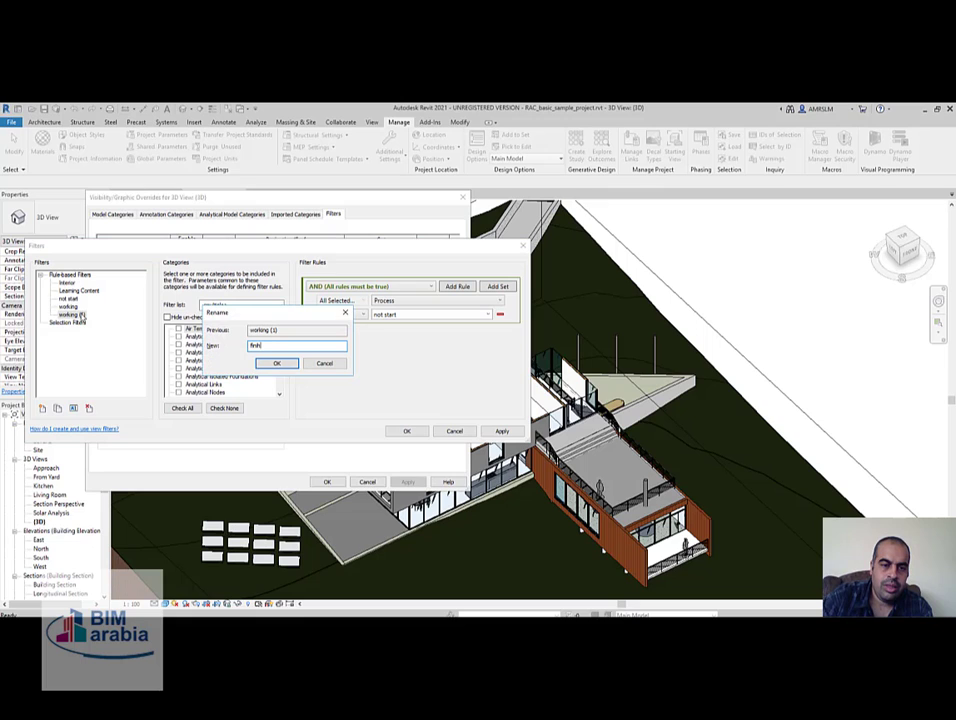
type("sh")
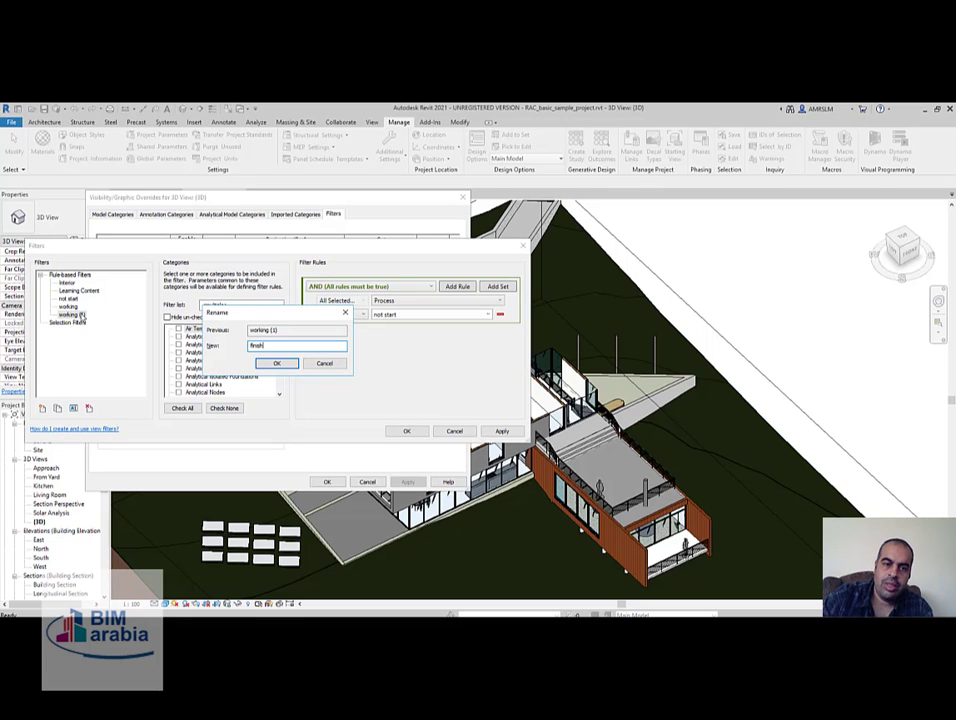
left_click(259, 366)
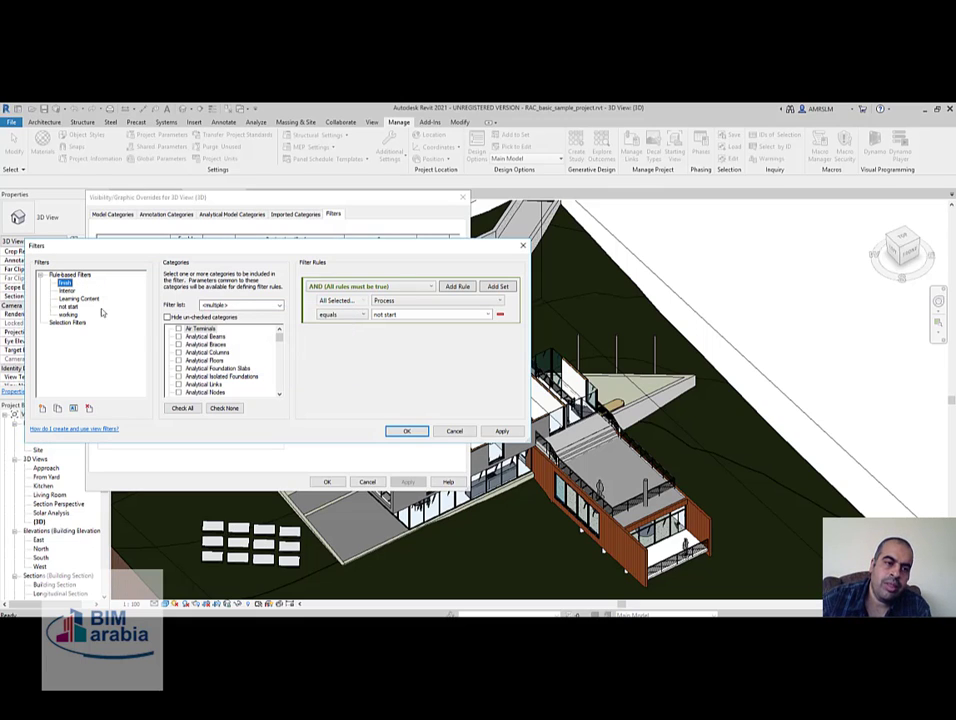
Set the working filter's rule value to working and finish's to finish, then save.
left_click(72, 315)
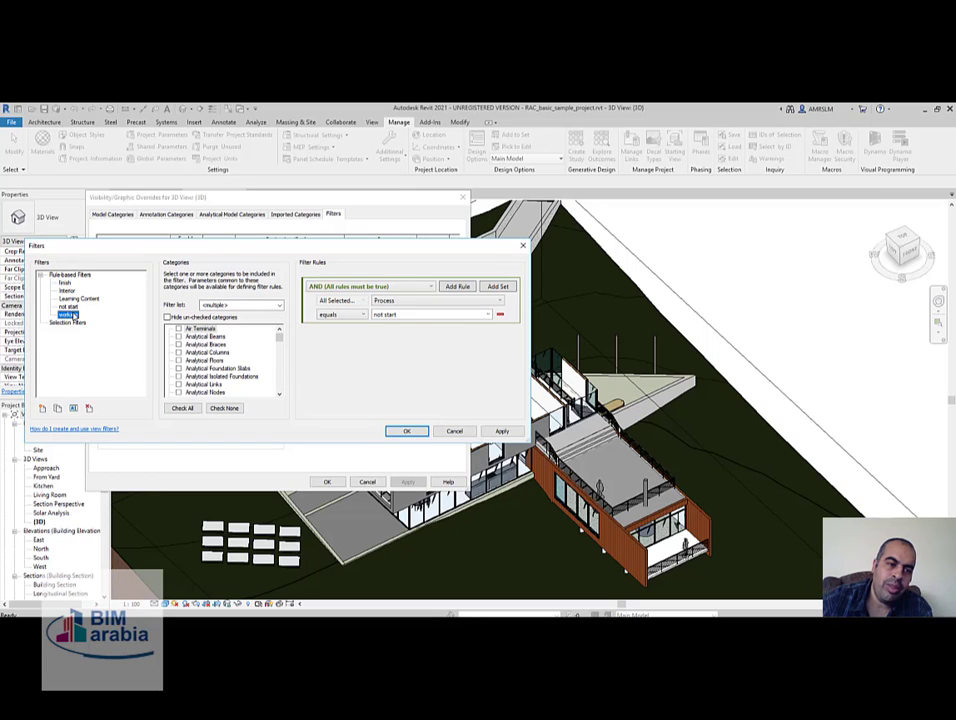
left_click(490, 315)
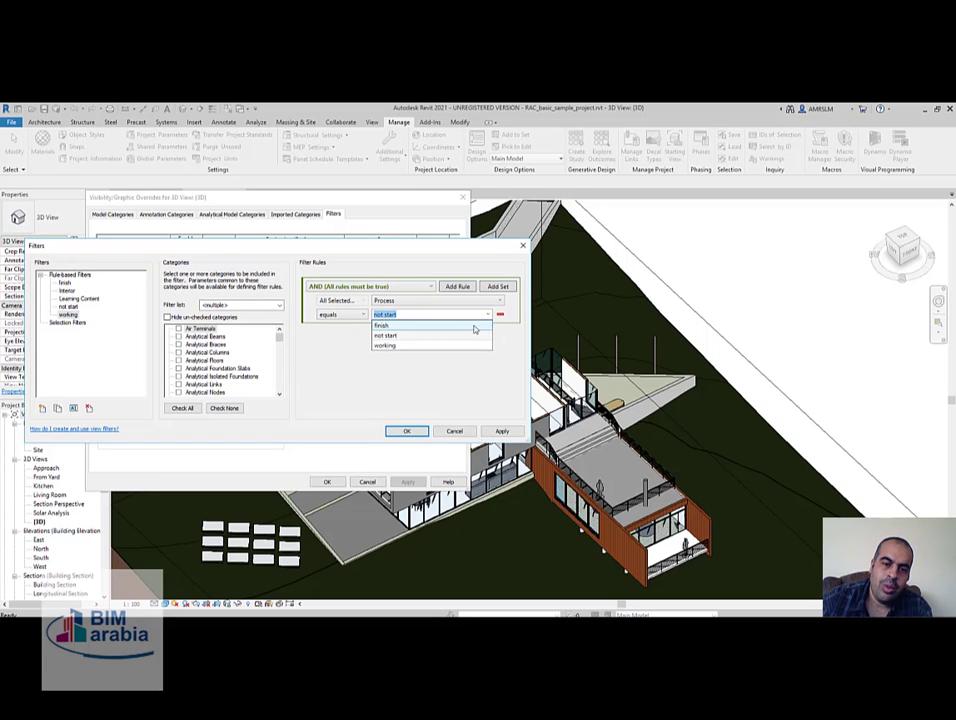
left_click(462, 346)
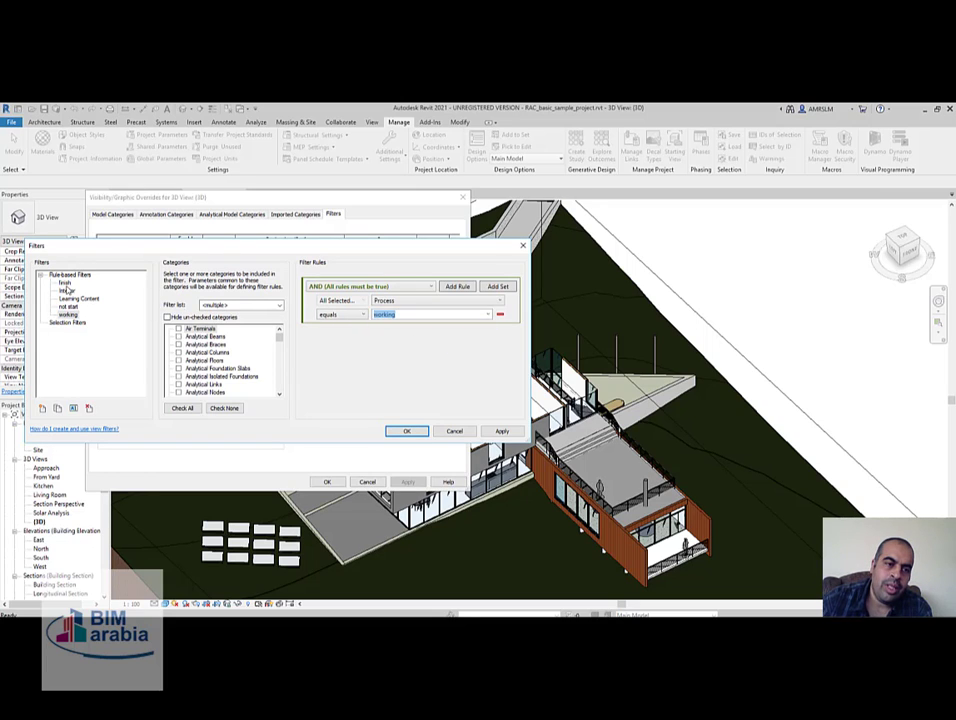
left_click(65, 284)
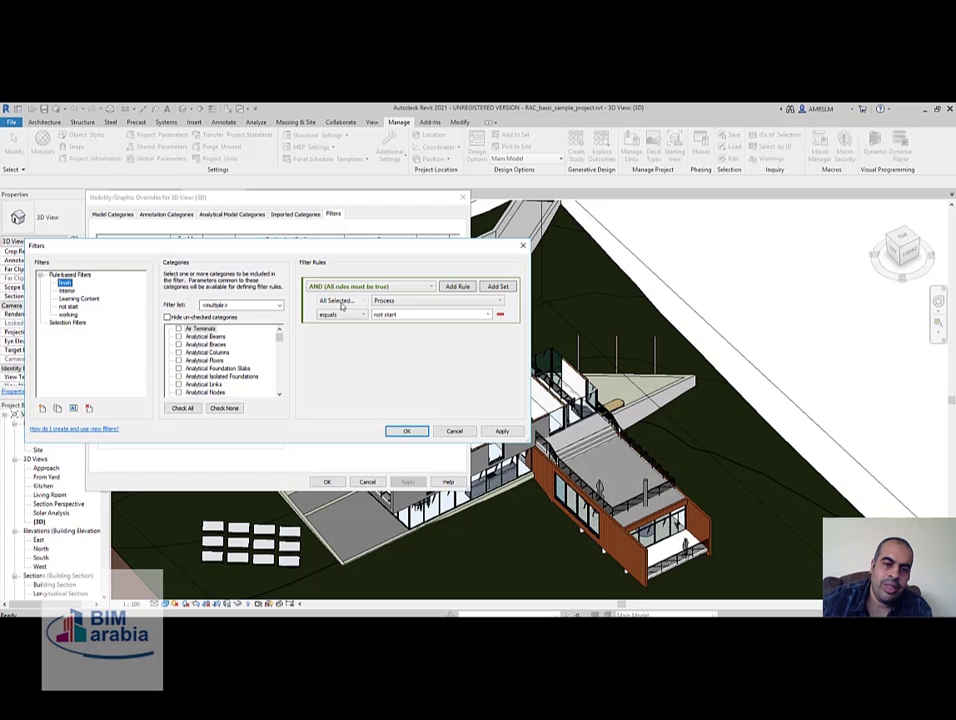
left_click(488, 314)
left_click(385, 326)
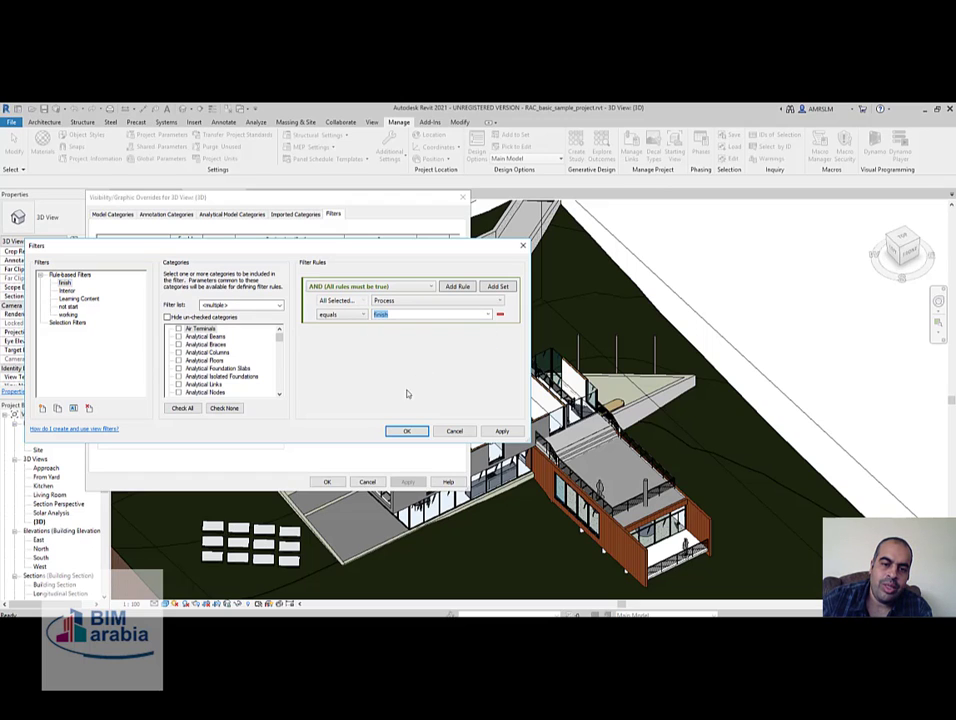
left_click(408, 431)
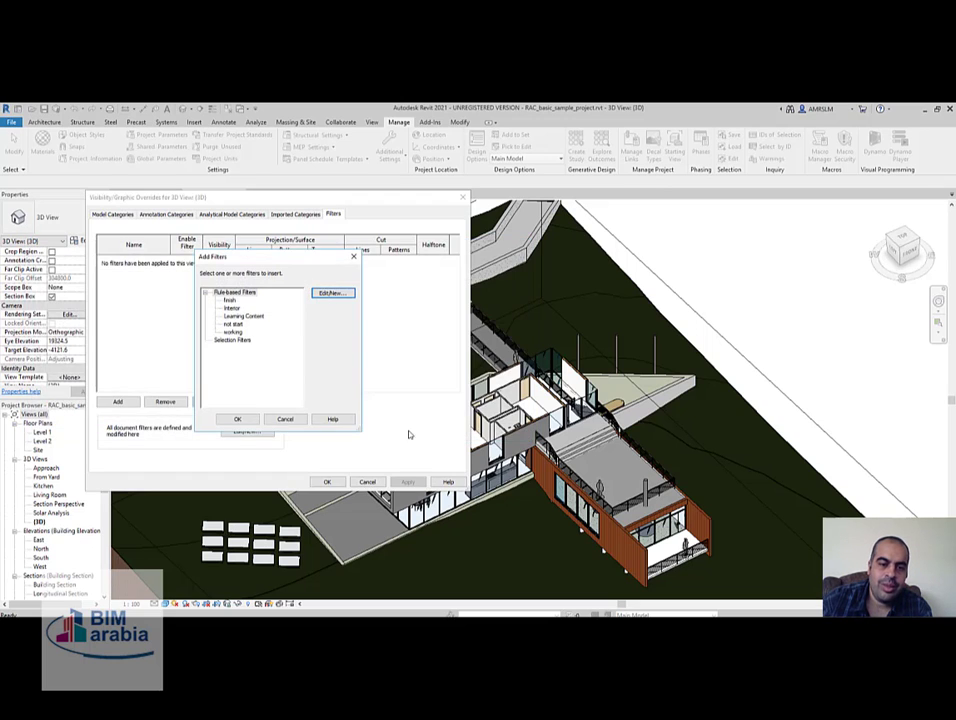
Add the finish, working and not start filters to the 3D view's overrides.
left_click(230, 300)
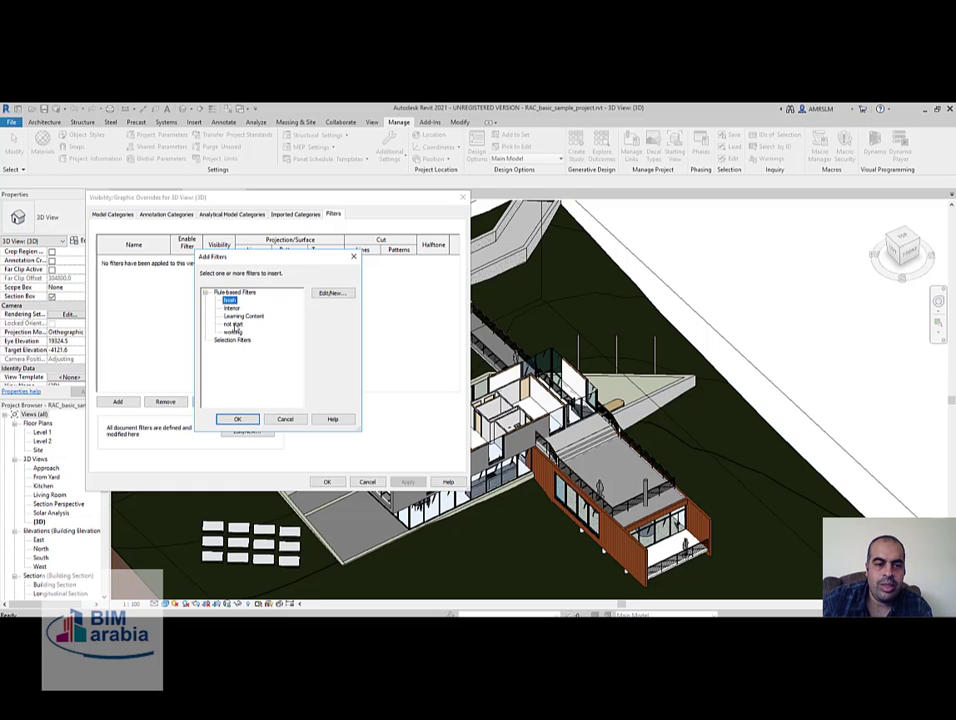
left_click(233, 324)
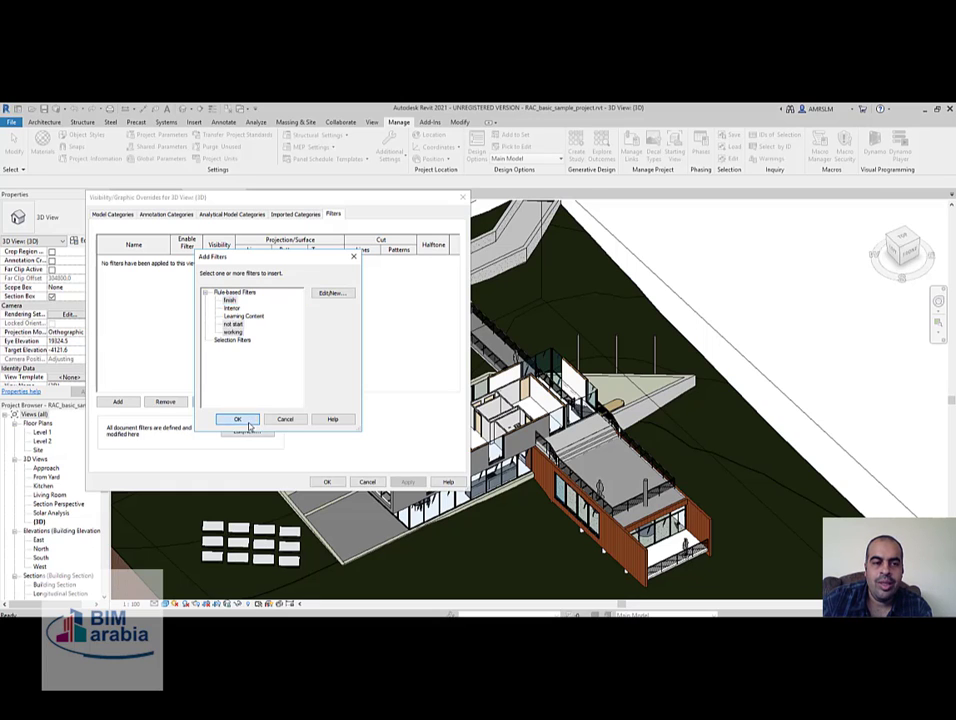
left_click(238, 419)
left_click(302, 258)
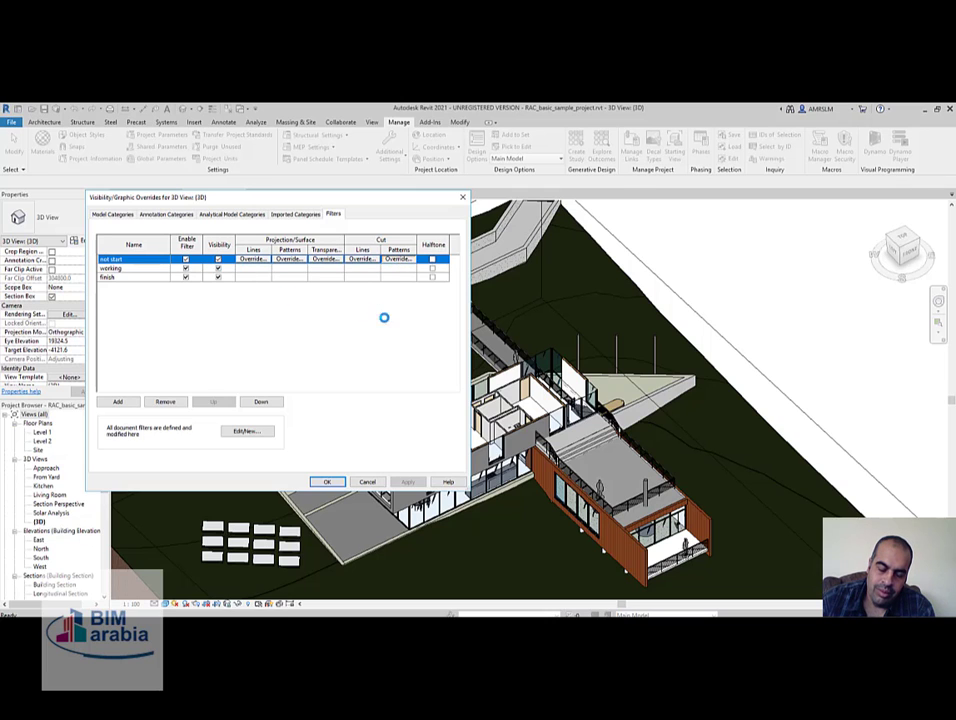
Set the not start cut pattern colour to red and apply it.
left_click(270, 327)
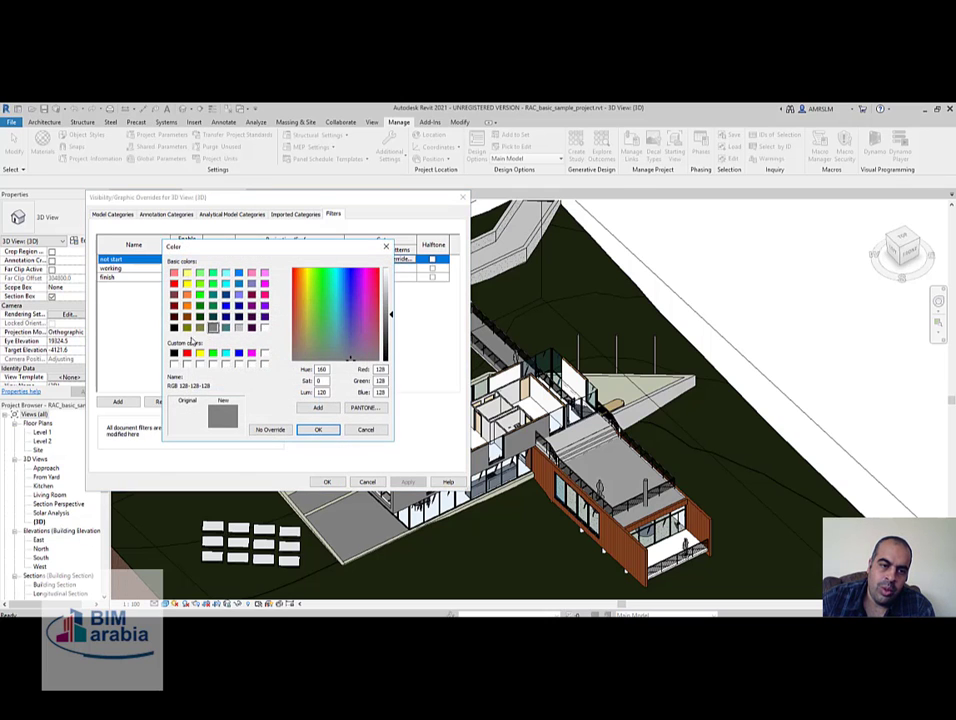
left_click(186, 353)
left_click(316, 431)
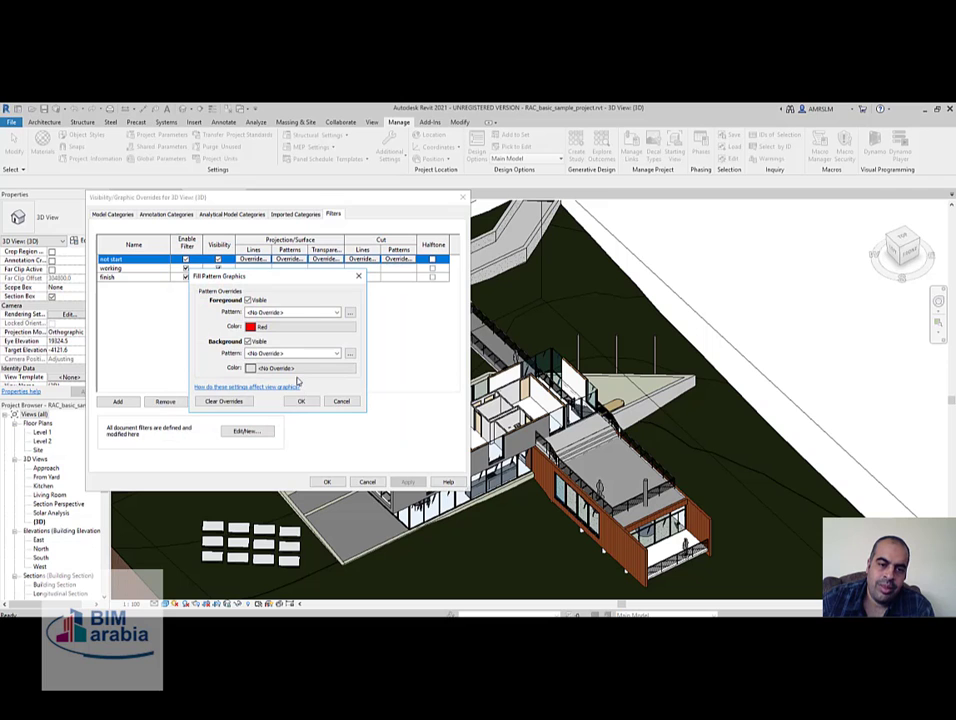
left_click(302, 399)
left_click_drag(380, 199, 682, 161)
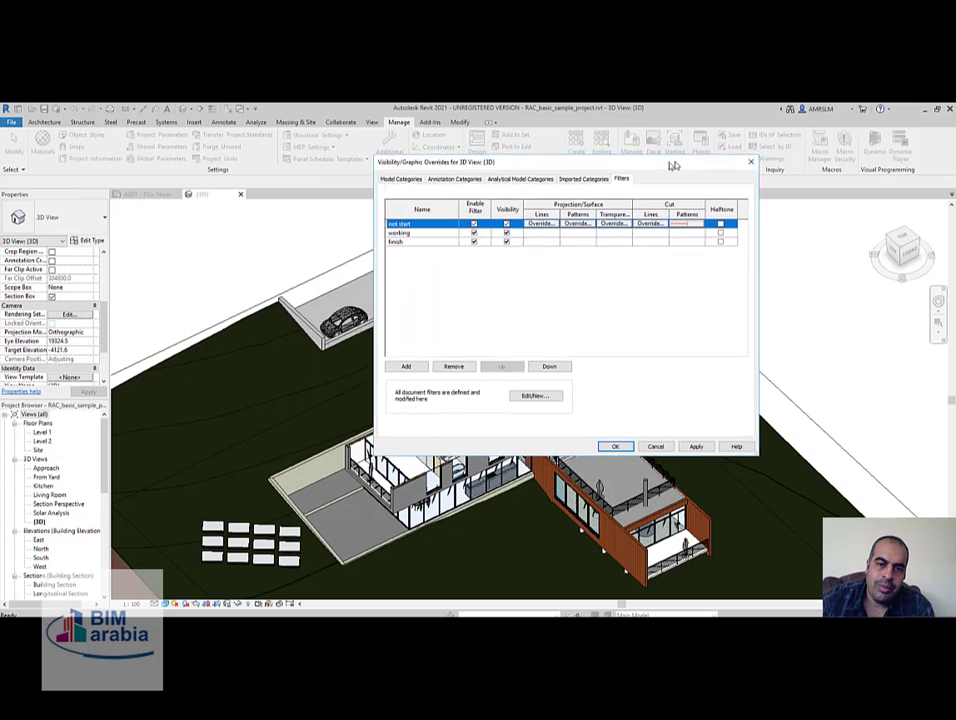
left_click(710, 444)
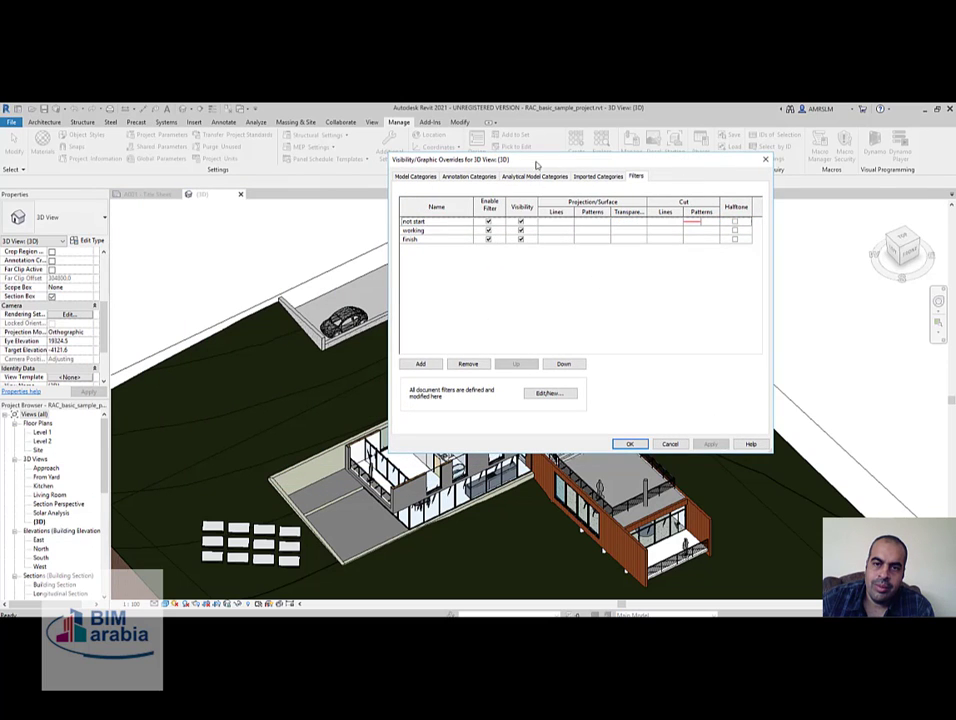
left_click_drag(538, 161, 646, 187)
Make the not start cut pattern foreground a Solid fill and apply it.
left_click(809, 248)
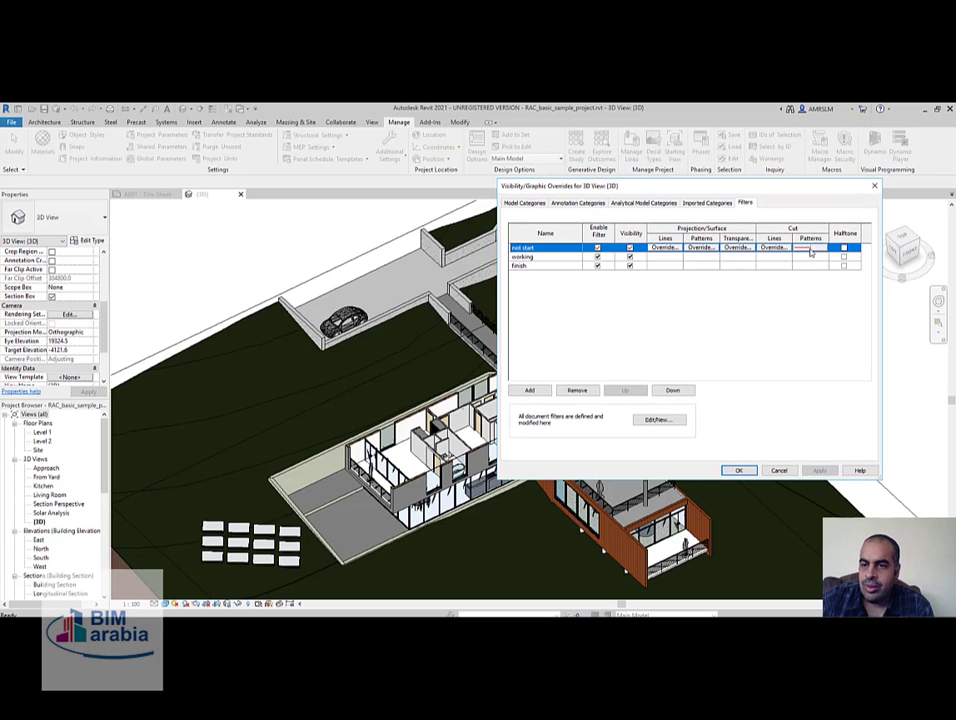
left_click(821, 249)
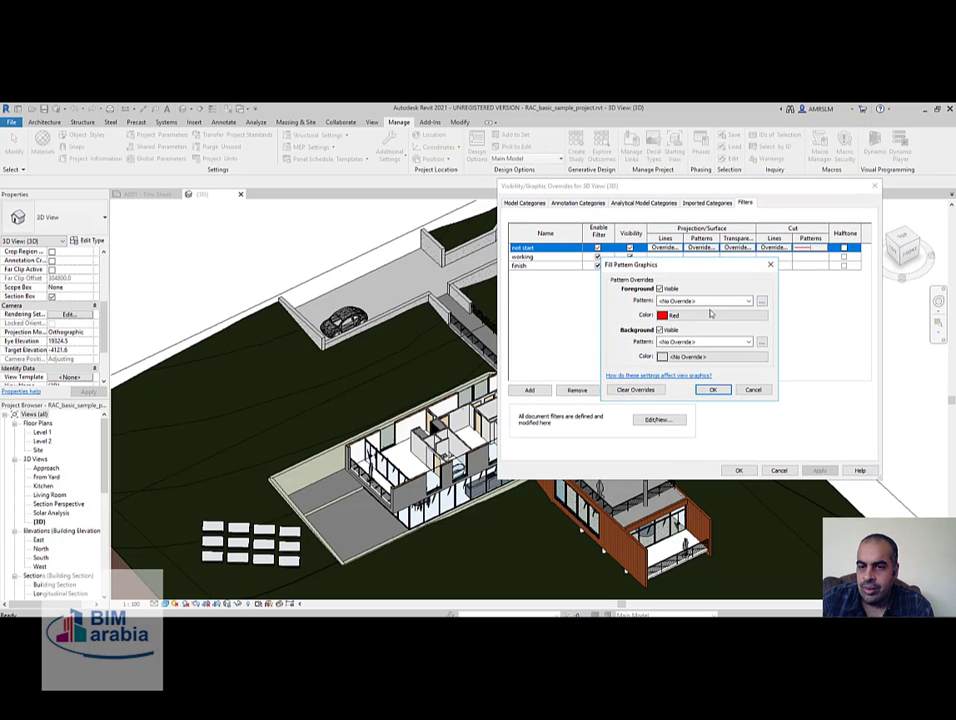
left_click(705, 300)
left_click(700, 318)
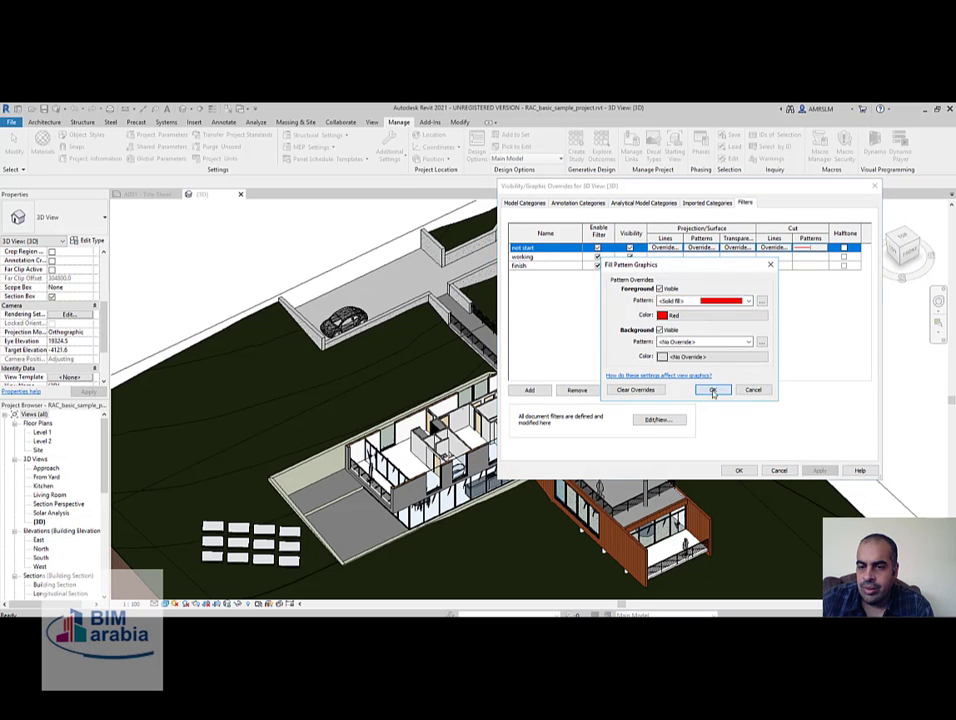
left_click(713, 390)
left_click(819, 470)
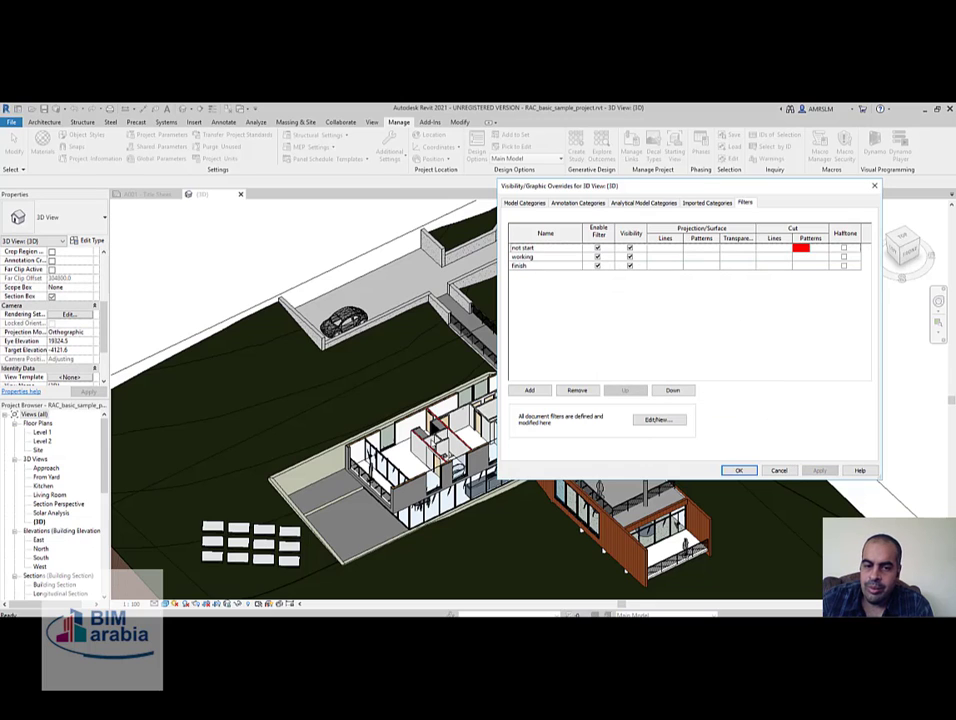
Set the not start cut lines colour to red.
left_click(812, 249)
left_click(774, 247)
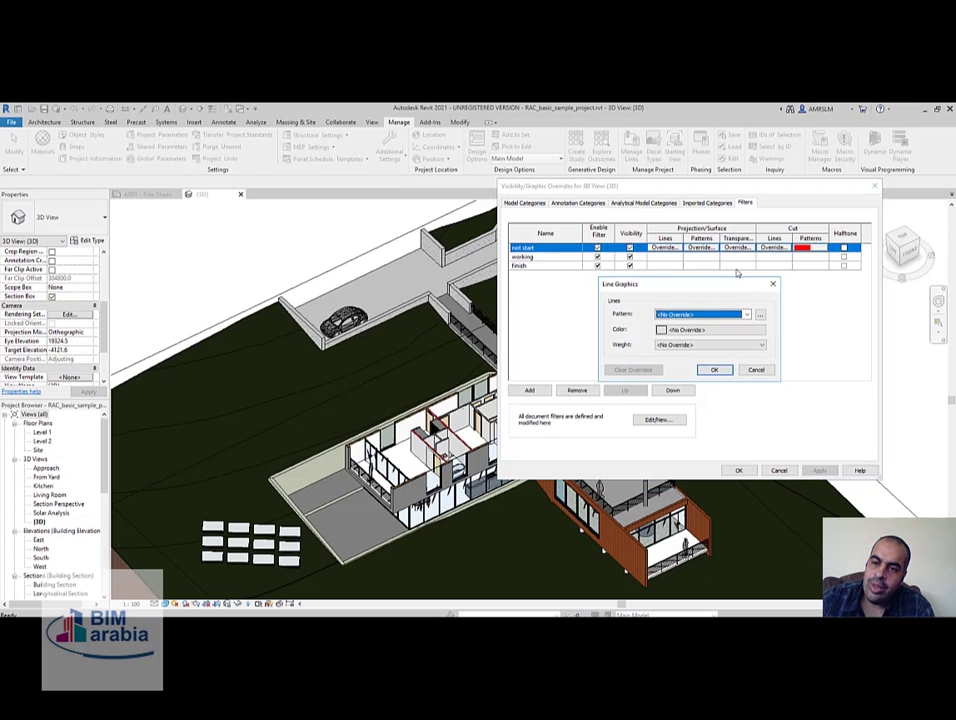
left_click(698, 329)
left_click(598, 342)
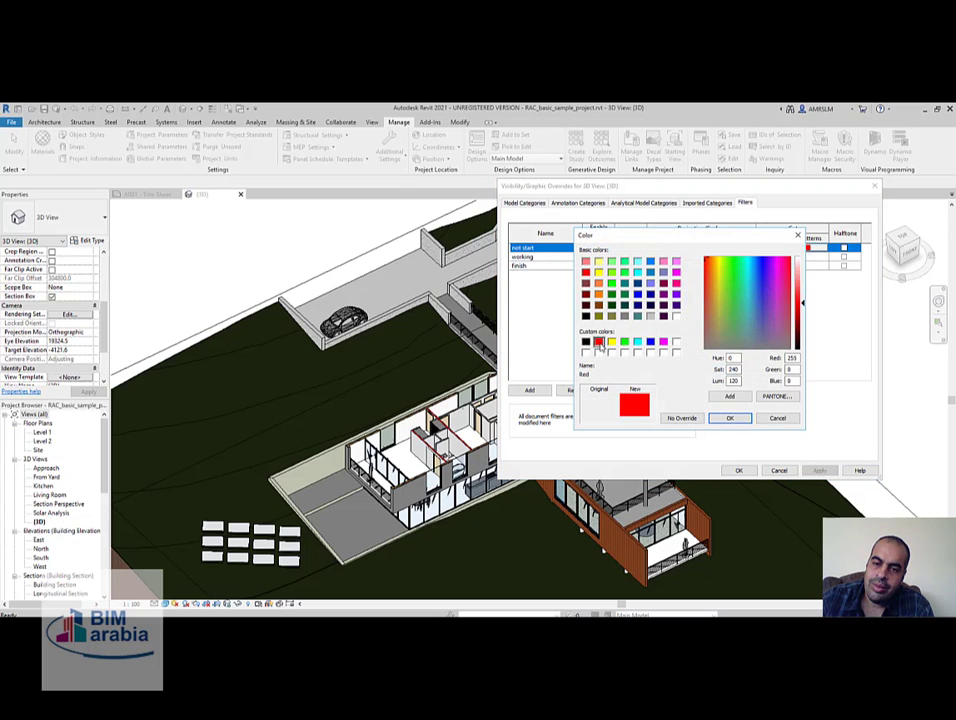
left_click(733, 420)
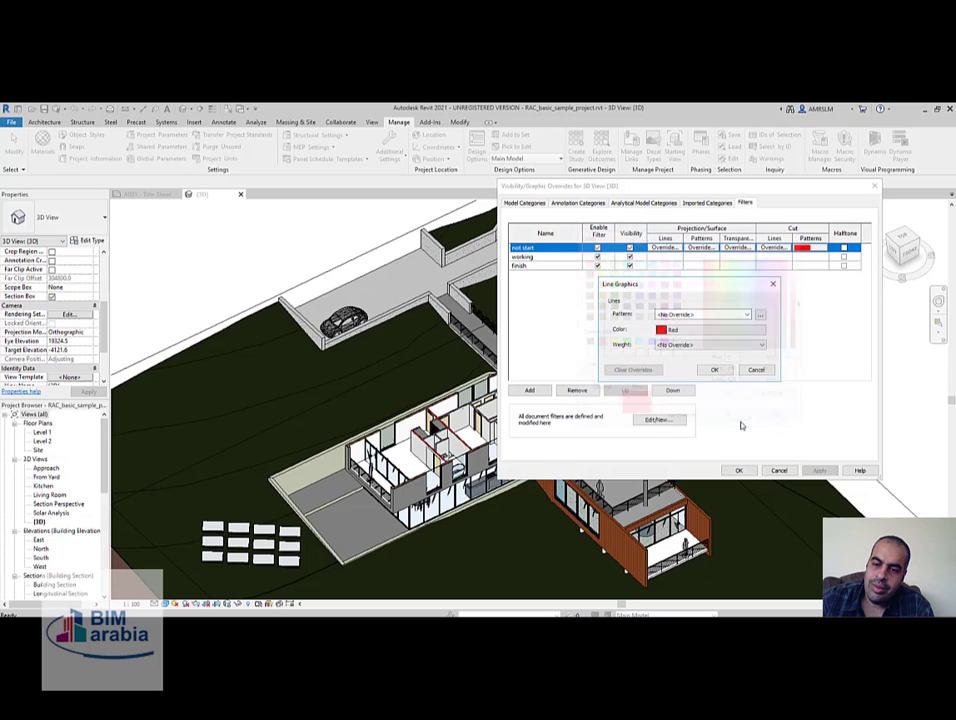
left_click(715, 367)
Give the not start cut pattern a red Solid fill background and apply the overrides.
left_click(815, 247)
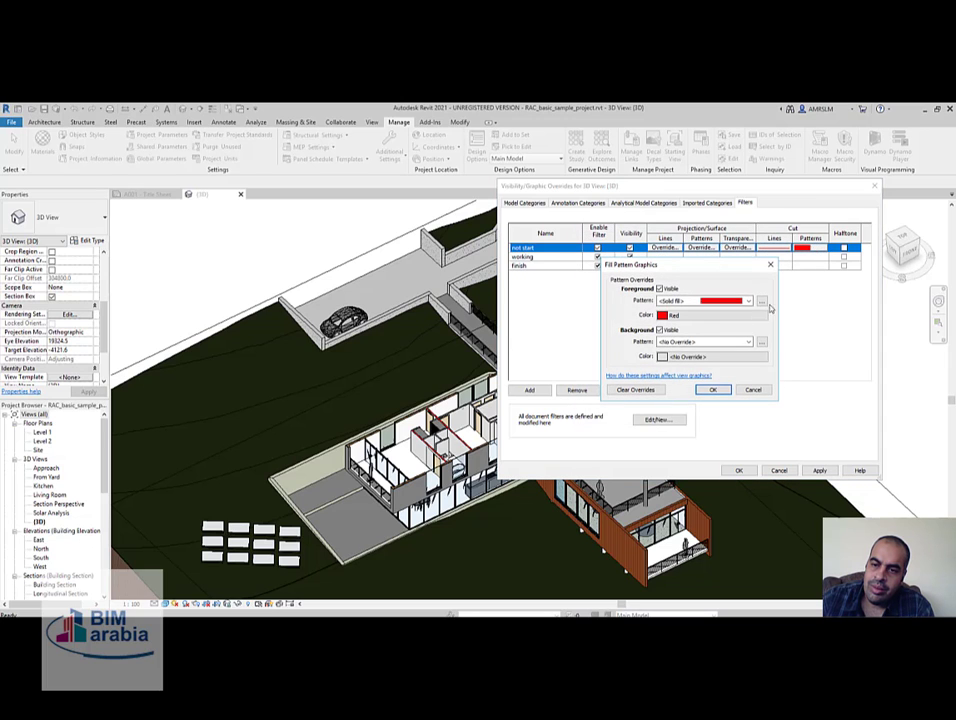
left_click(705, 342)
left_click(690, 364)
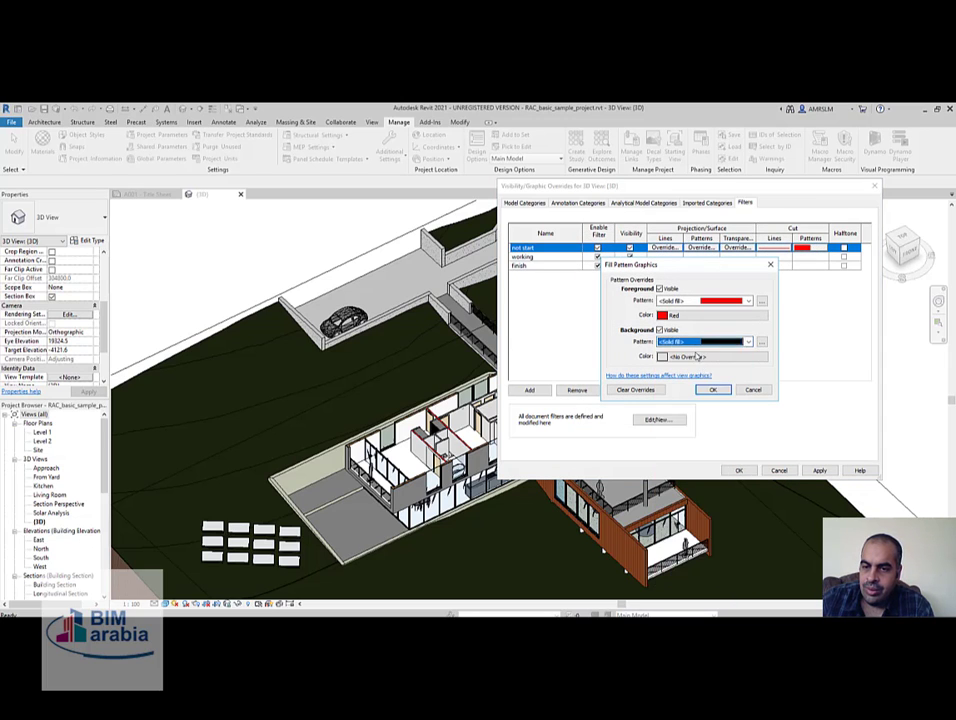
left_click(682, 357)
left_click(598, 343)
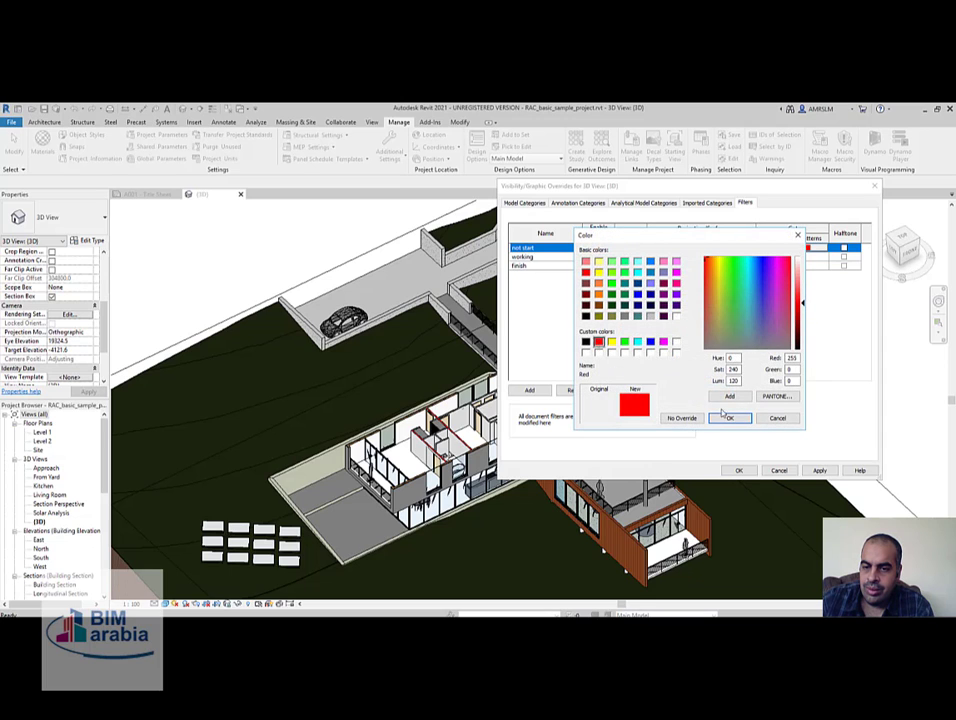
left_click(730, 418)
left_click(716, 390)
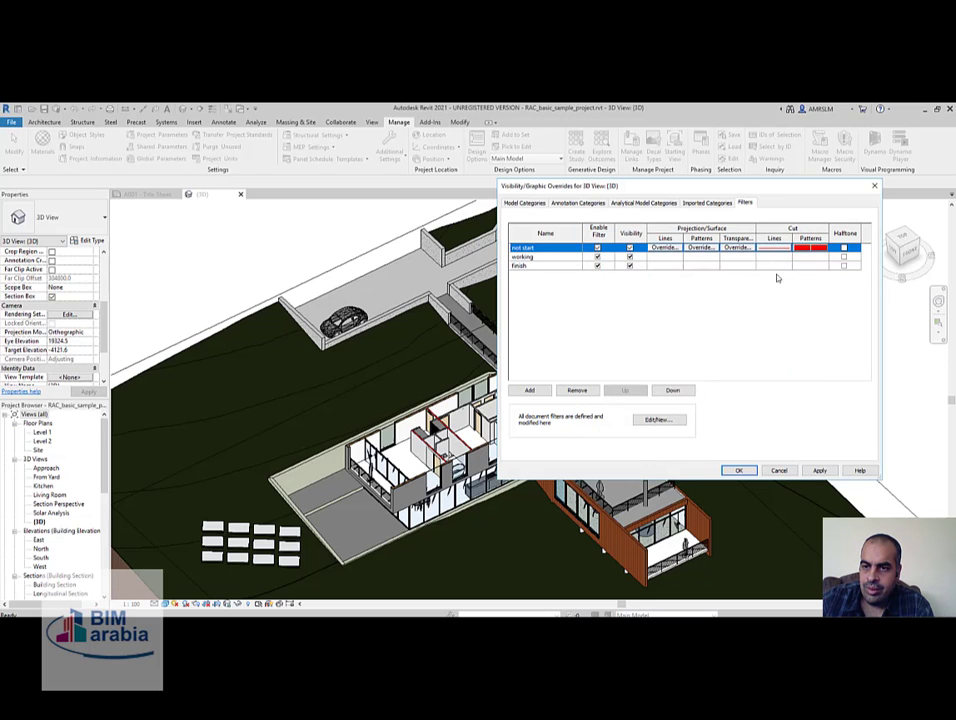
left_click(818, 470)
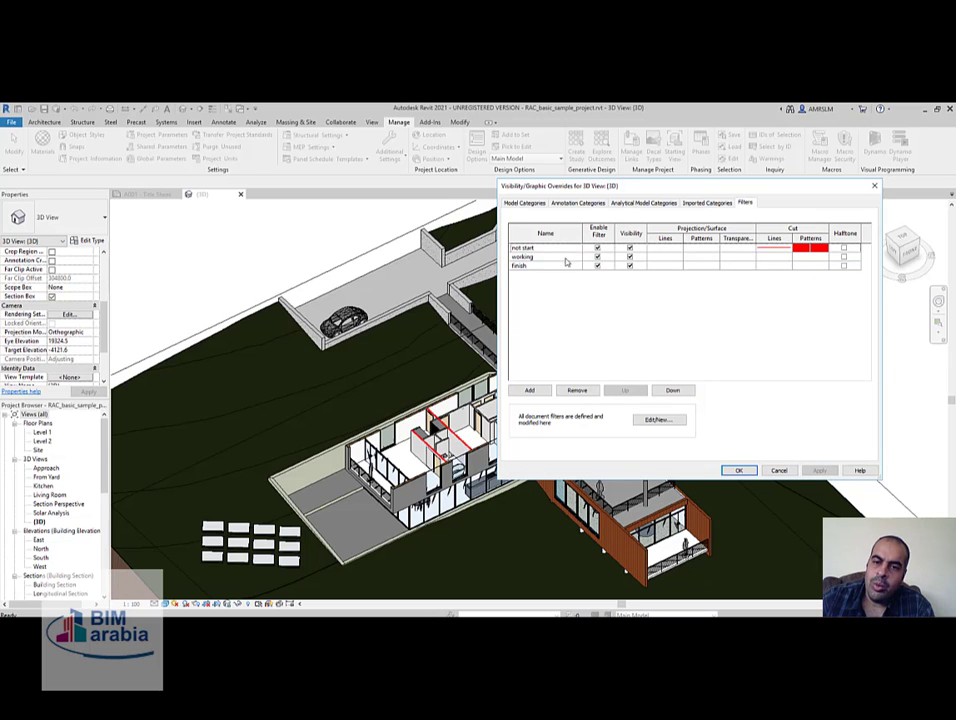
Give the working filter a solid green cut pattern and apply it.
left_click(654, 257)
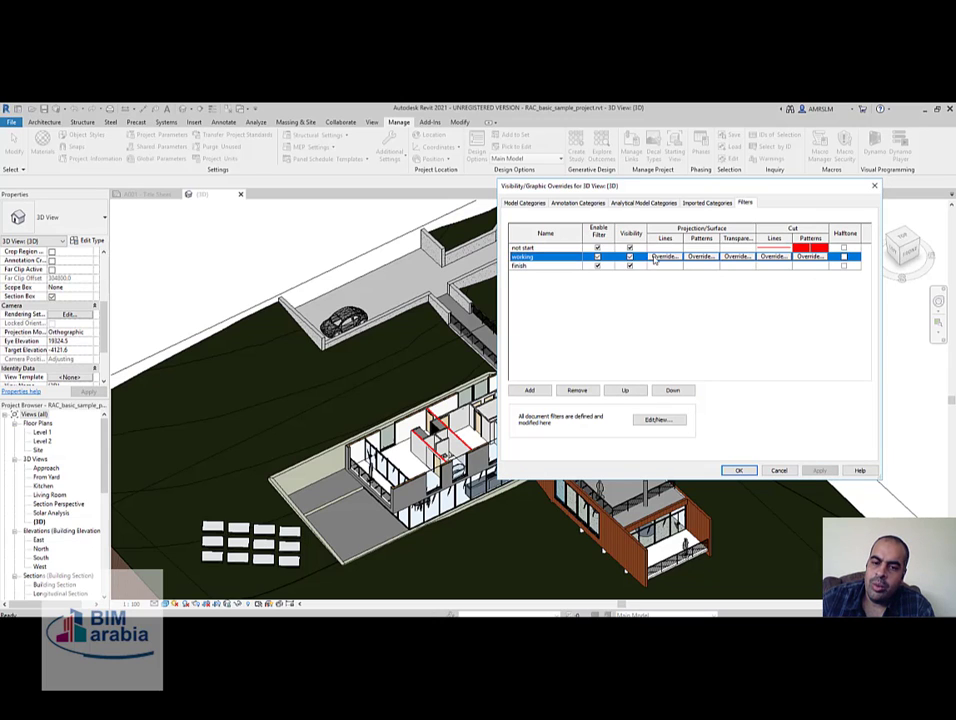
left_click(818, 257)
left_click(700, 300)
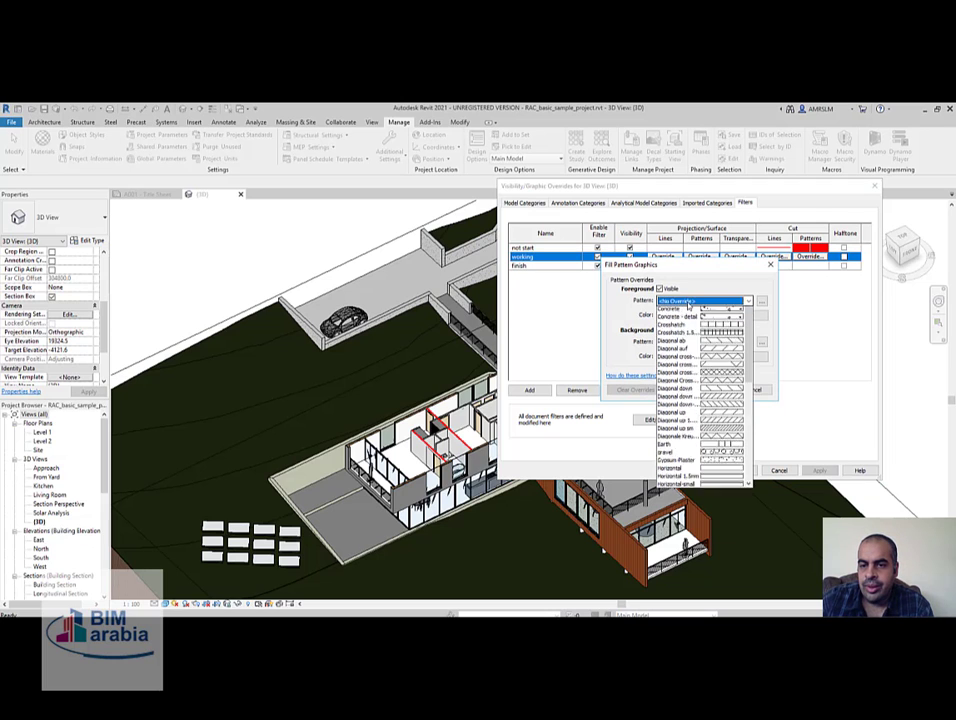
left_click(709, 318)
left_click(704, 316)
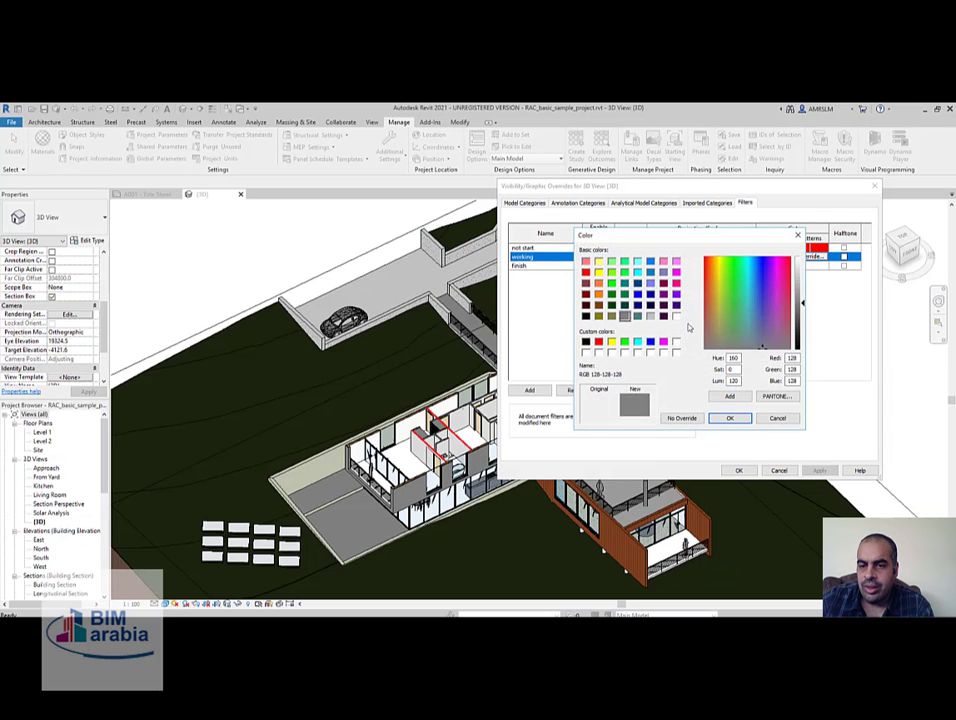
left_click(625, 342)
left_click(730, 418)
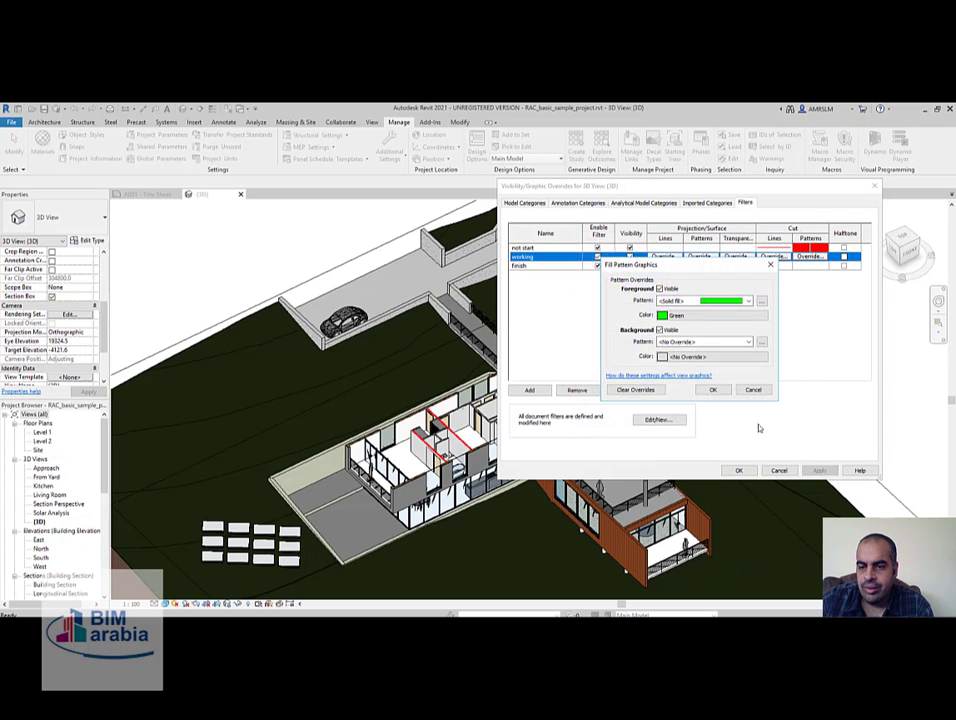
left_click(712, 388)
left_click(820, 471)
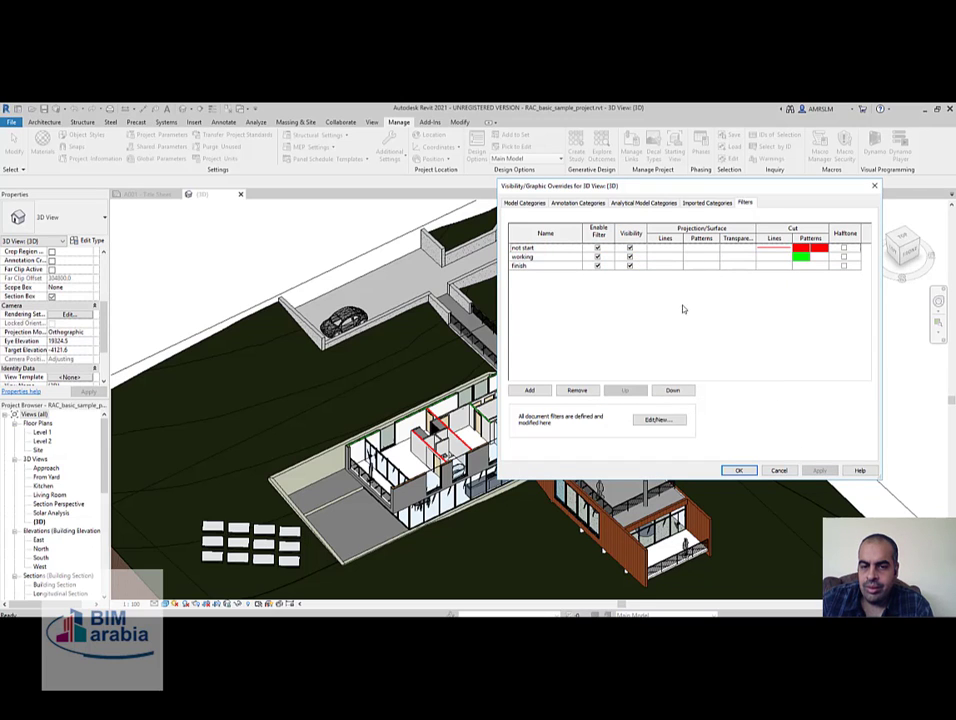
Give the finish filter a solid yellow cut pattern and apply it.
left_click(730, 265)
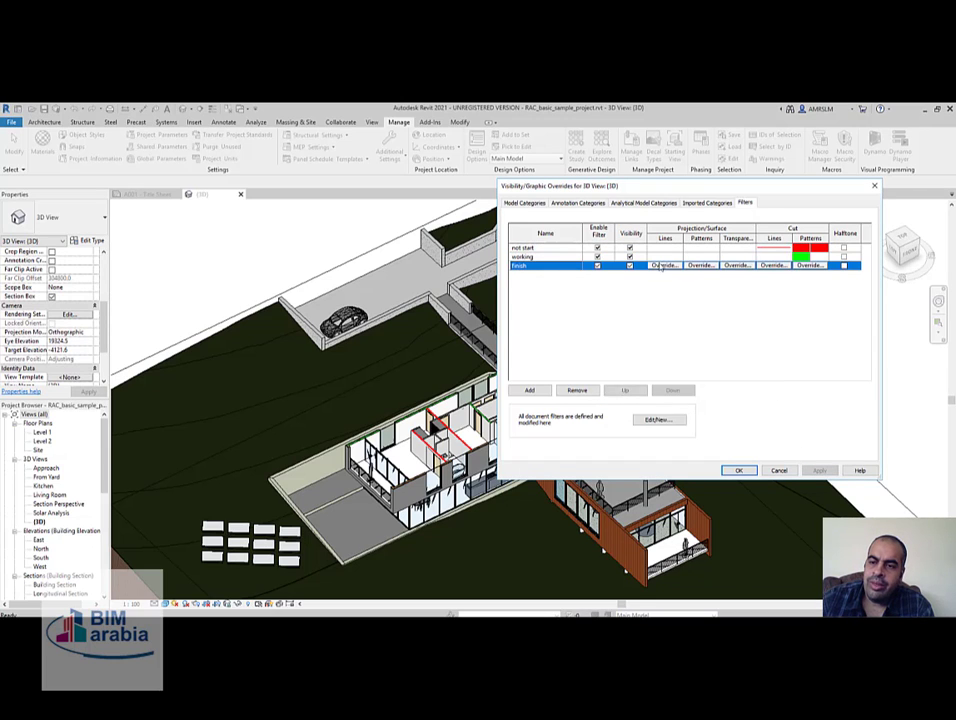
left_click(810, 265)
left_click(700, 302)
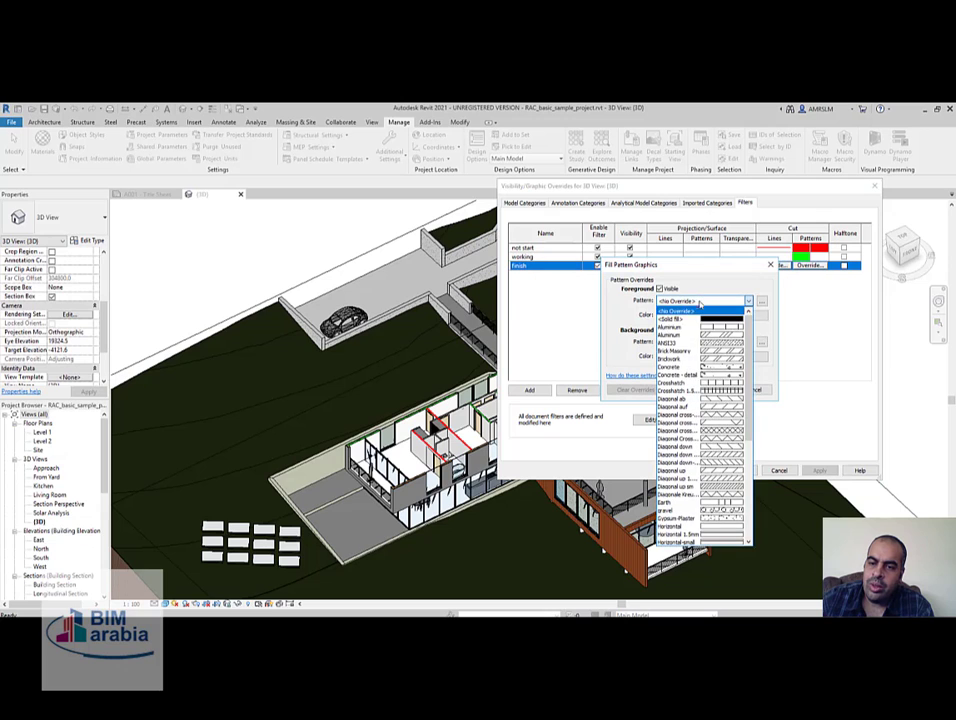
left_click(690, 312)
left_click(690, 316)
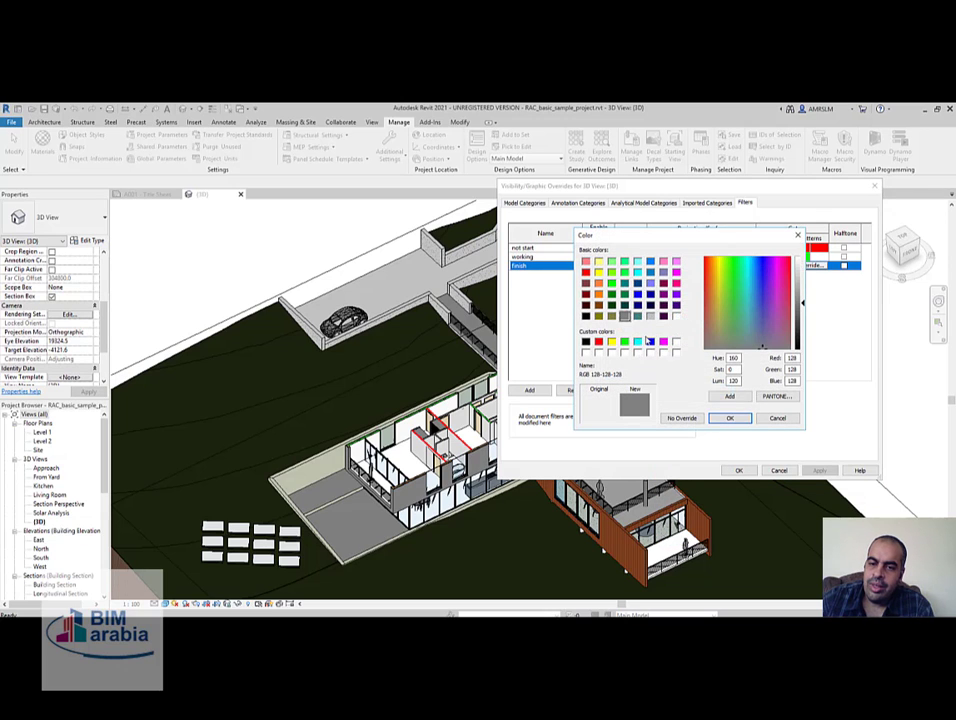
left_click(611, 342)
left_click(730, 418)
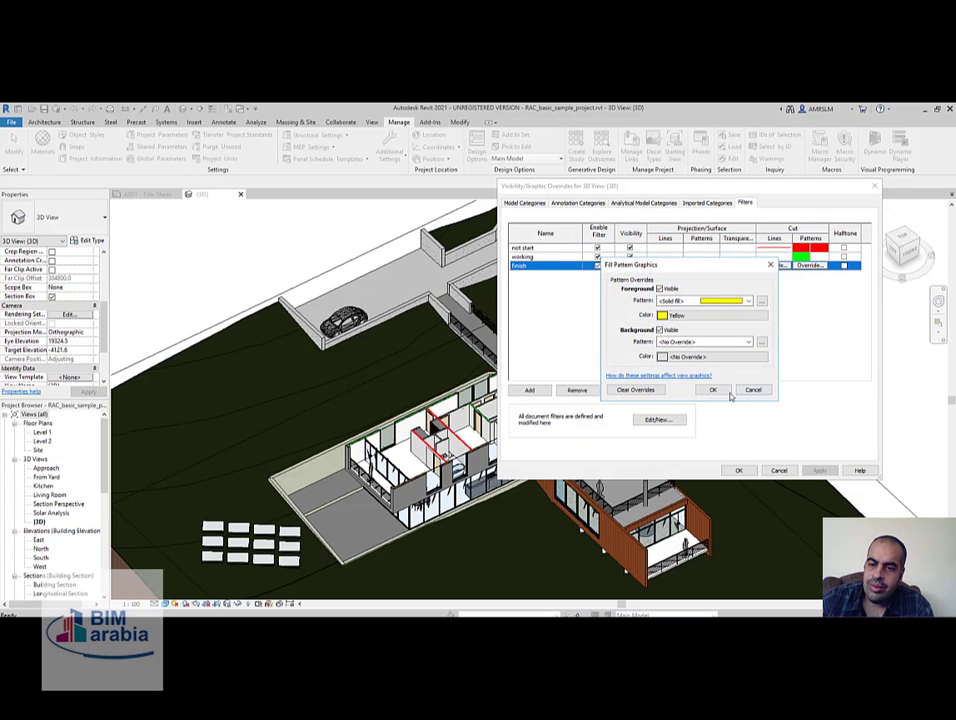
left_click(711, 388)
left_click(826, 475)
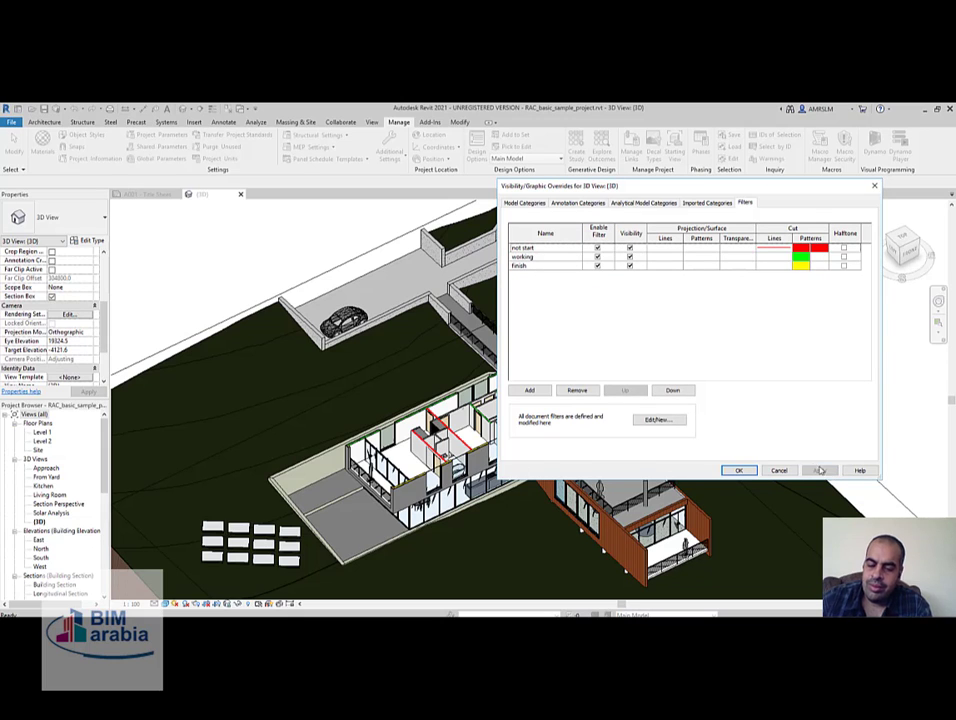
Set the not start surface pattern to a red Solid fill and apply it.
left_click(700, 248)
left_click(701, 248)
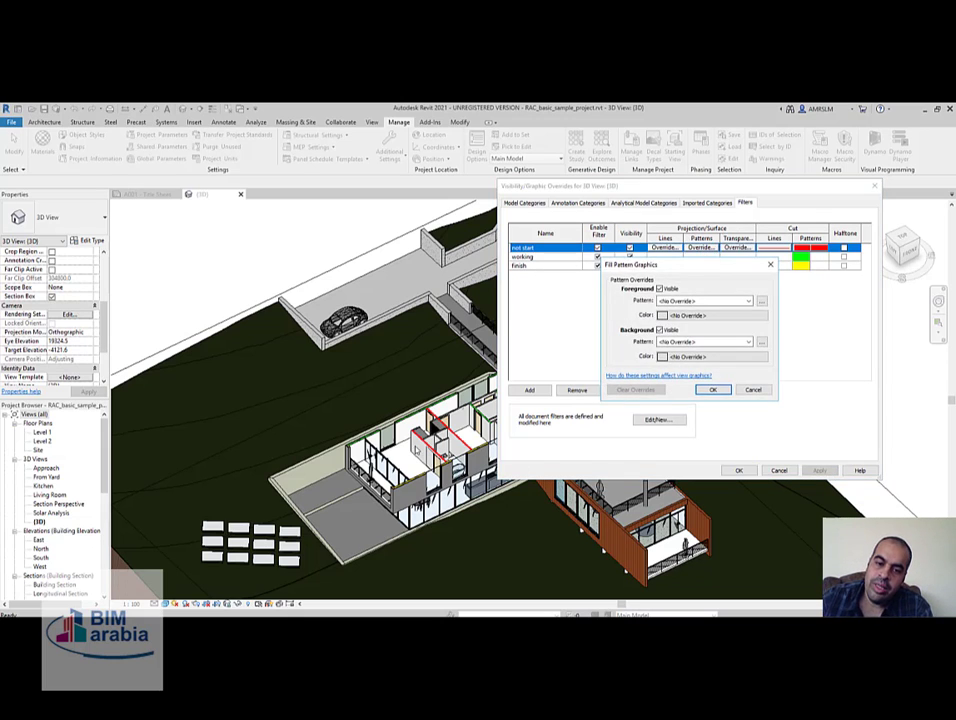
left_click(700, 301)
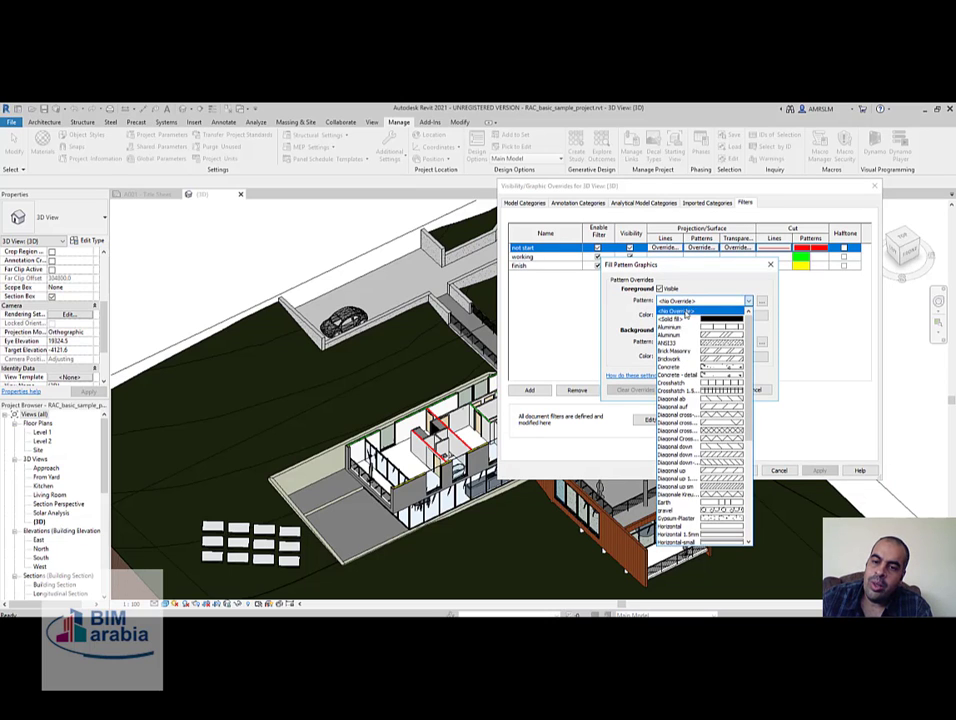
left_click(700, 310)
left_click(690, 315)
left_click(598, 342)
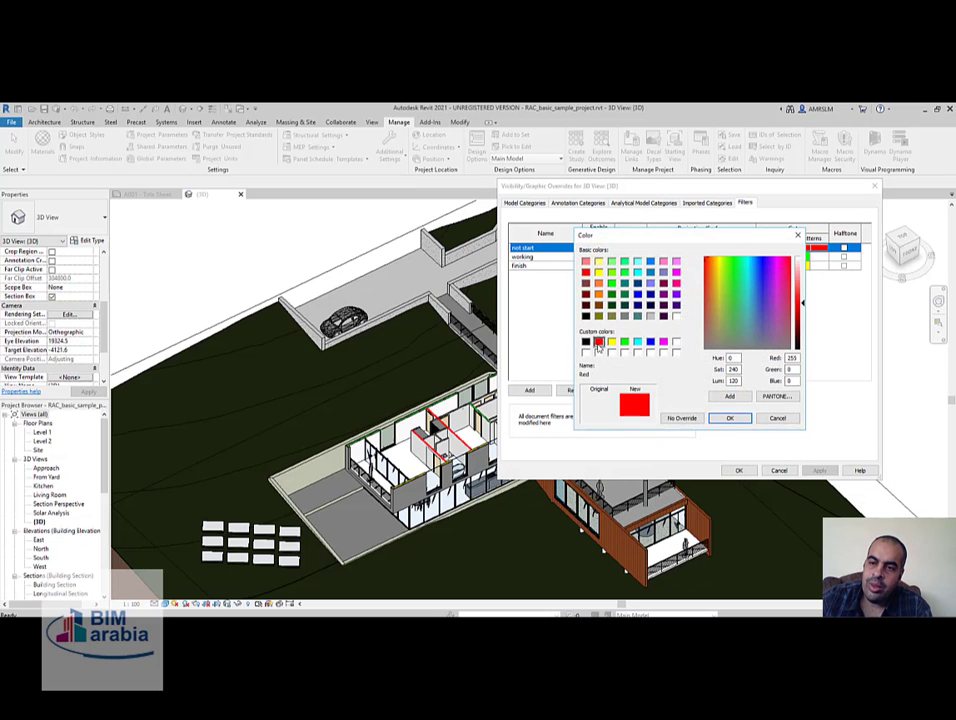
left_click(727, 419)
left_click(713, 390)
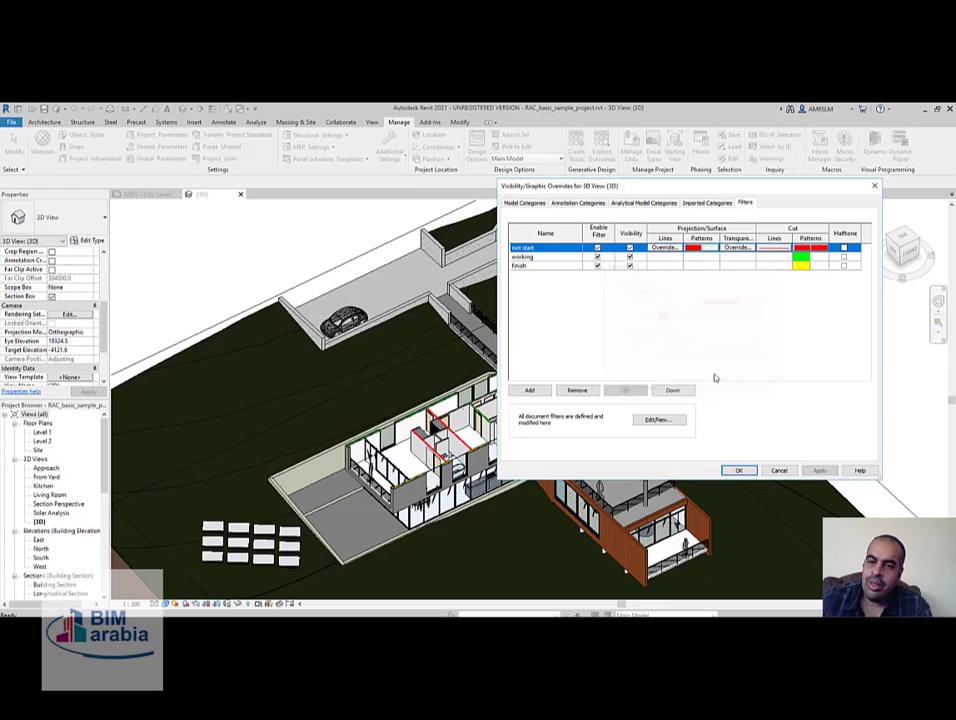
left_click(819, 470)
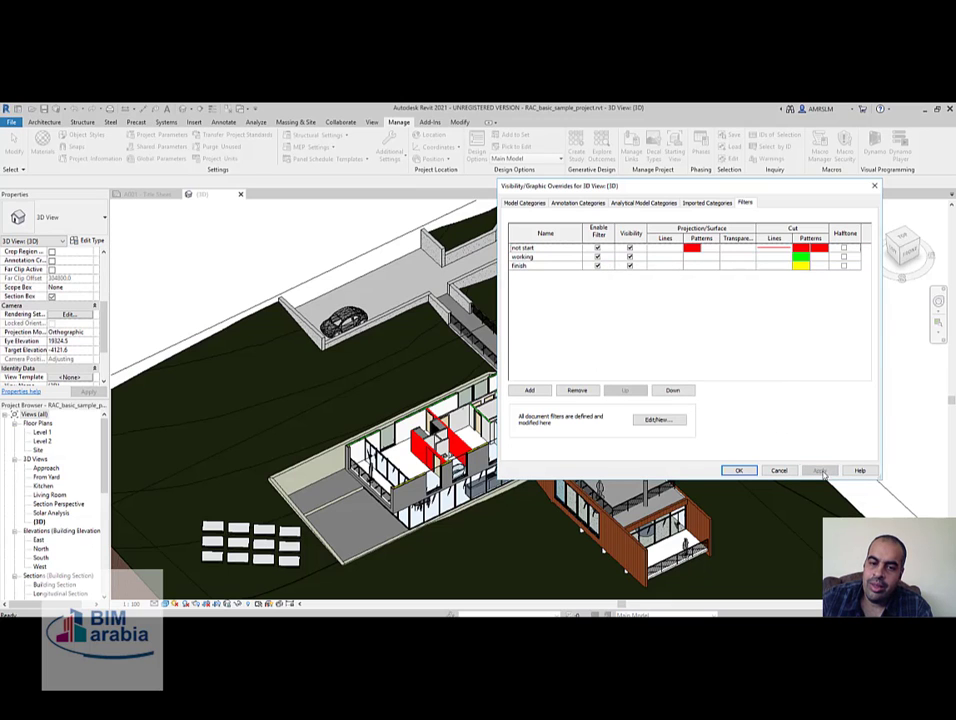
Set the working surface pattern to a green Solid fill.
left_click(700, 256)
left_click(700, 256)
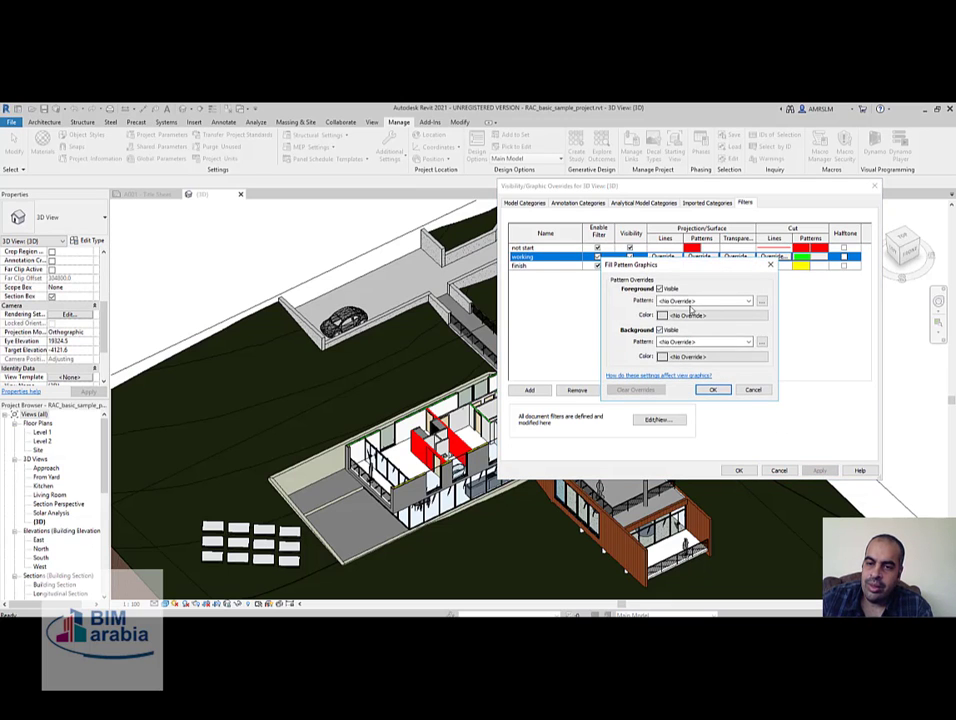
left_click(705, 300)
left_click(680, 318)
left_click(680, 316)
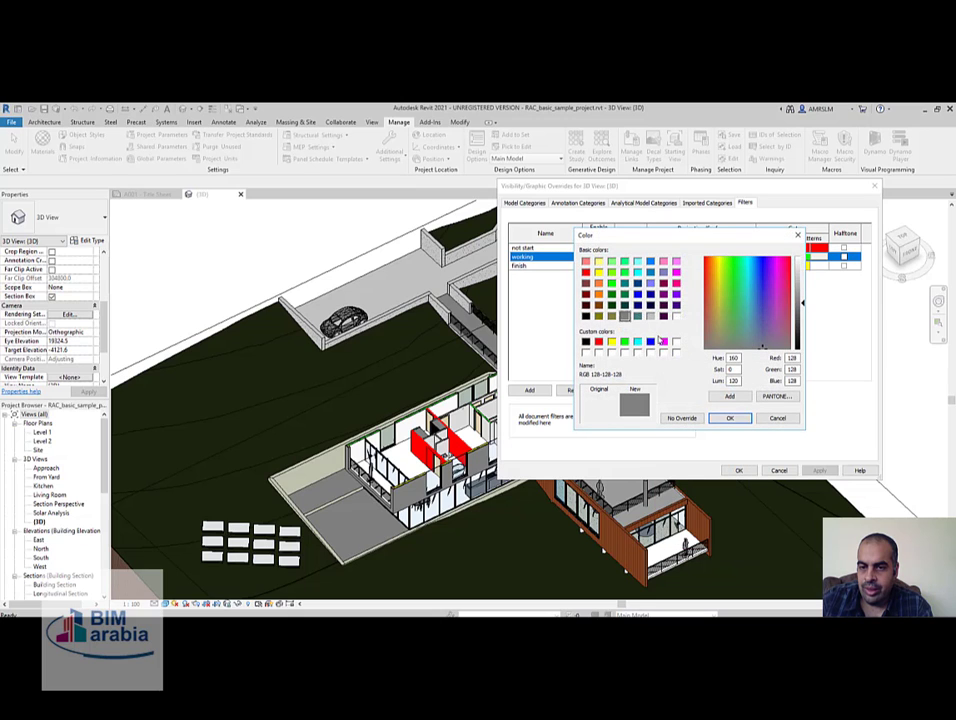
left_click(624, 342)
left_click(726, 418)
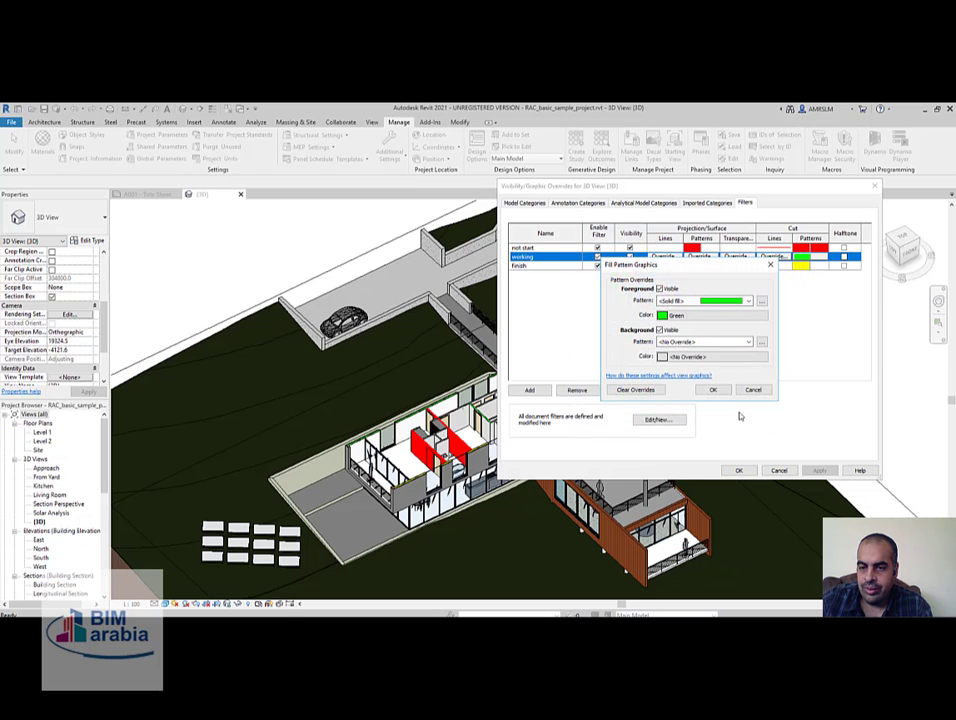
left_click(718, 389)
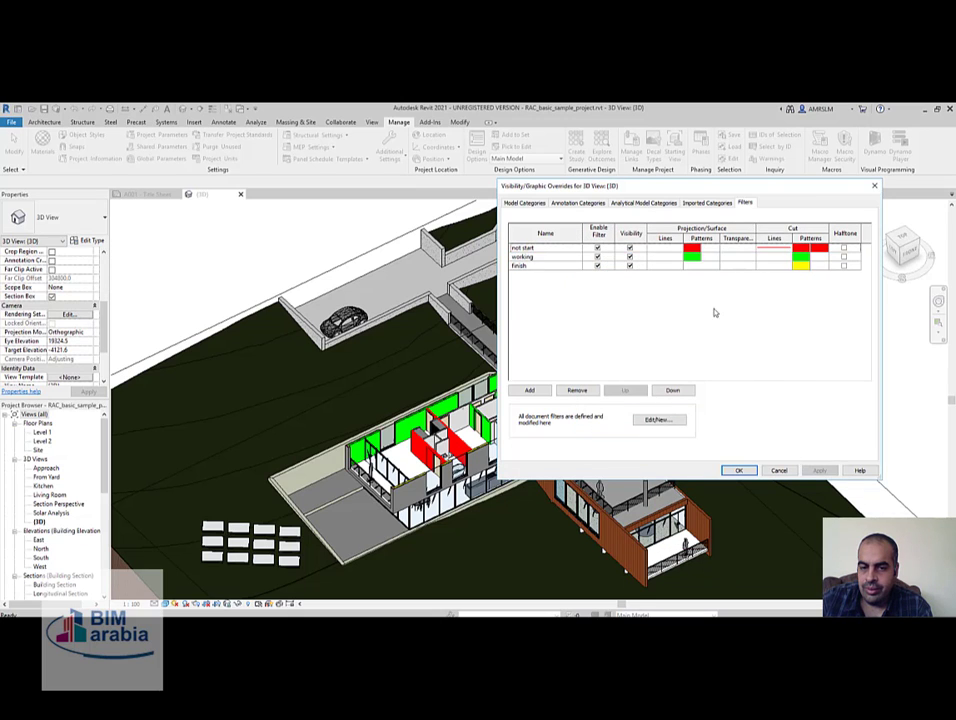
Set the finish surface pattern to a yellow Solid fill, apply, and close the overrides.
left_click(690, 266)
left_click(701, 265)
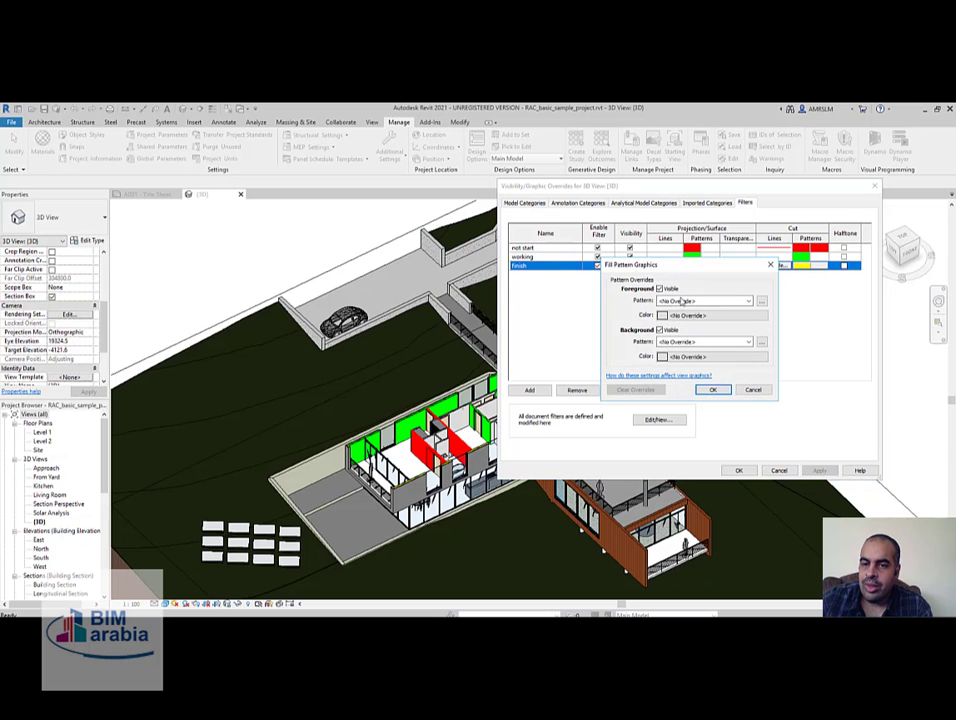
left_click(705, 301)
left_click(715, 318)
left_click(671, 318)
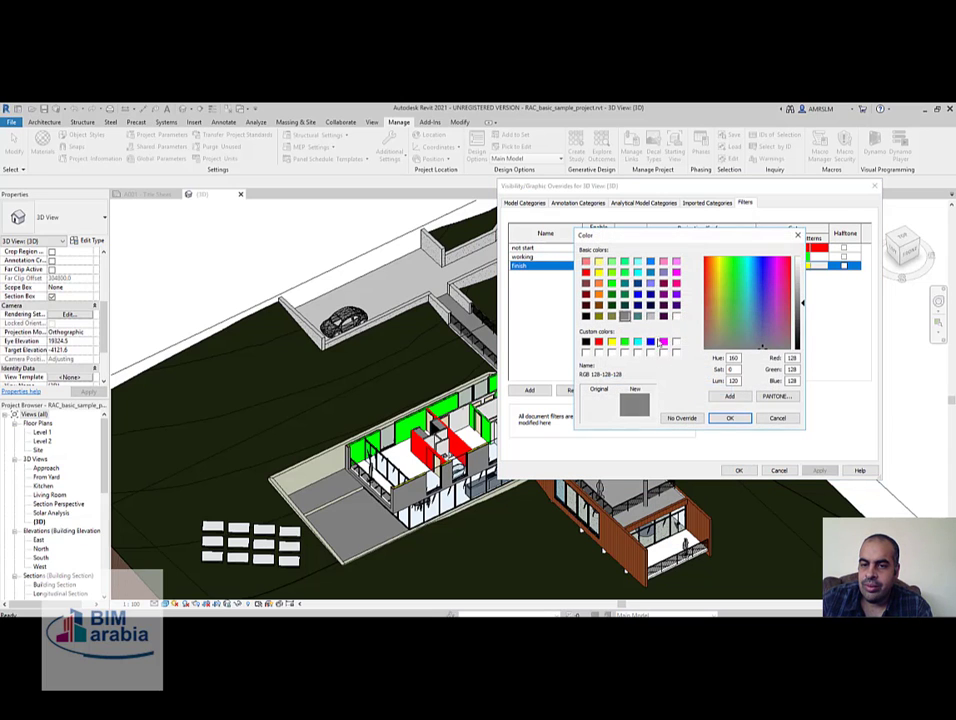
left_click(612, 339)
left_click(727, 418)
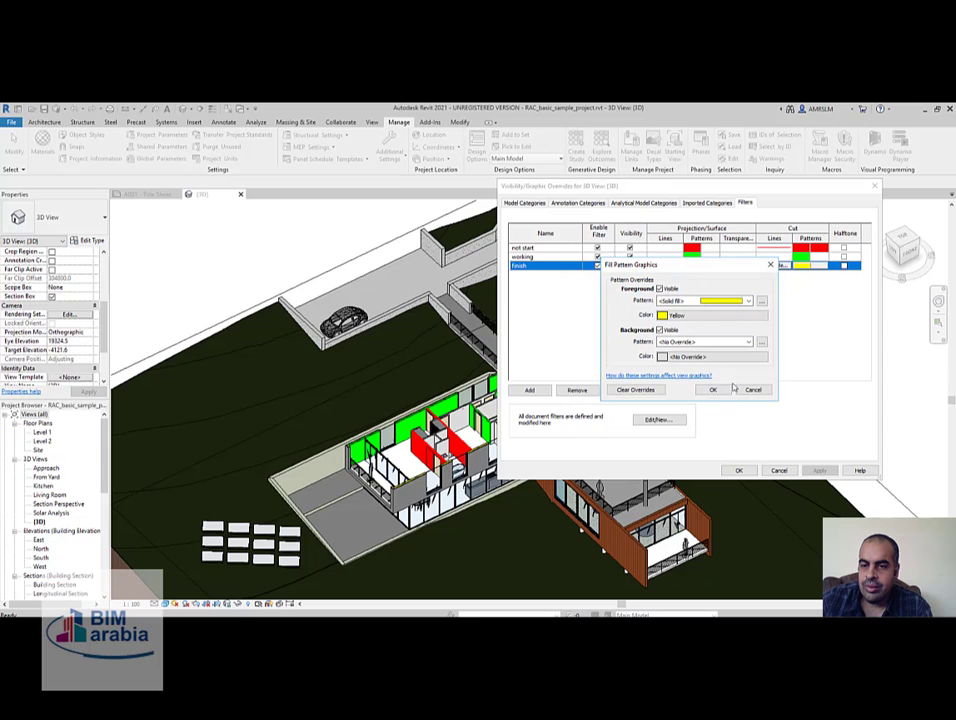
left_click(713, 389)
left_click(815, 470)
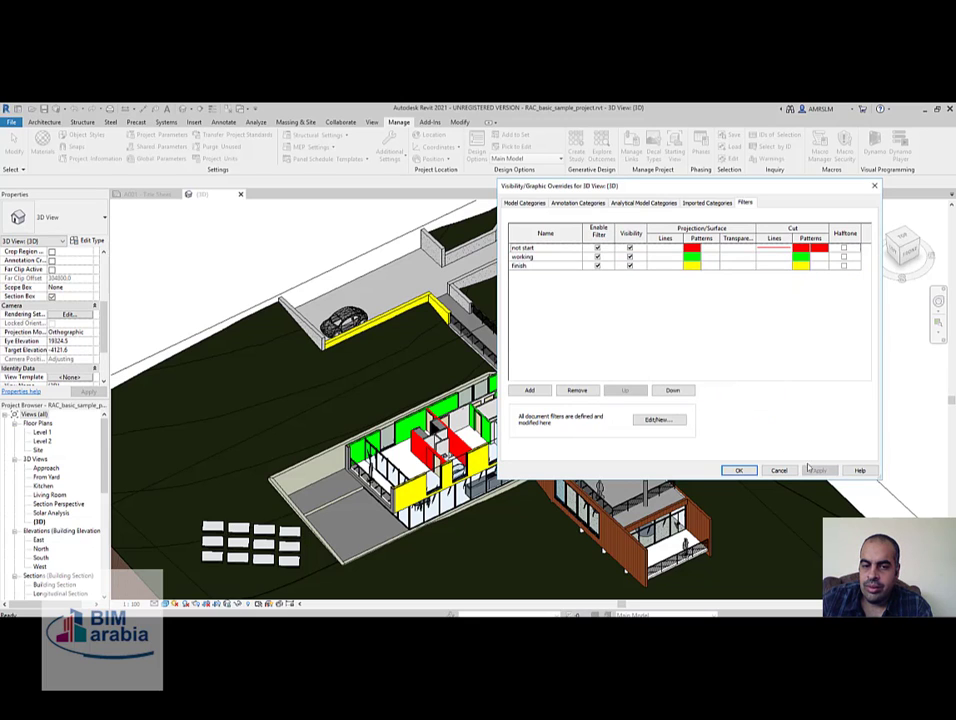
left_click(738, 470)
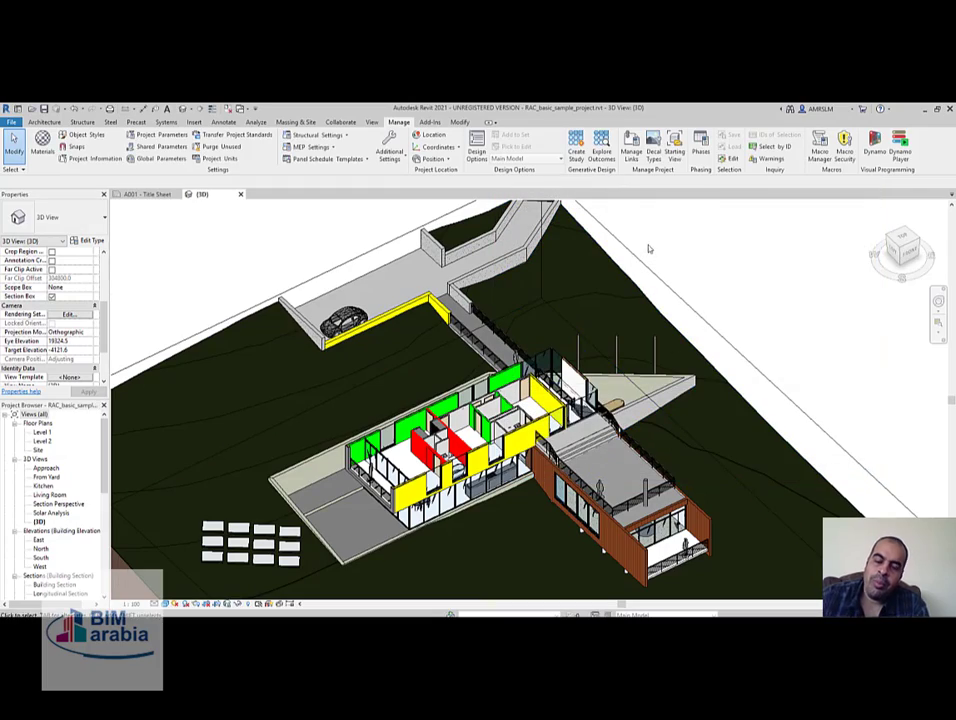
Set the retaining wall beside the car to Process working.
mouse_move(520, 470)
middle_mouse_down("shift")
mouse_move(604, 466)
mouse_move(560, 480)
middle_mouse_up("shift")
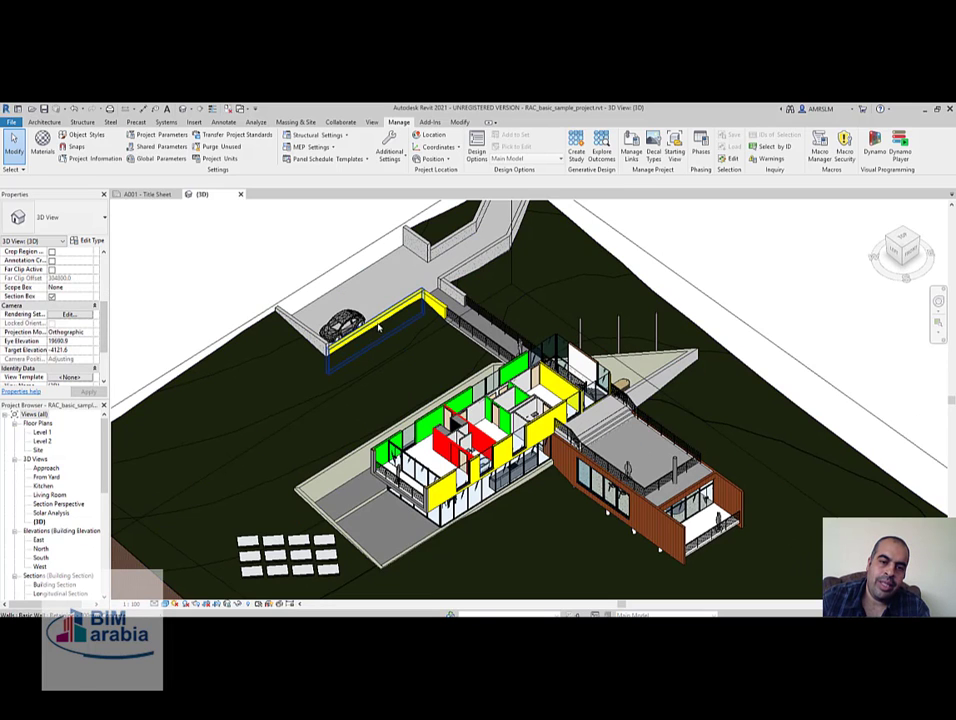
left_click(380, 322)
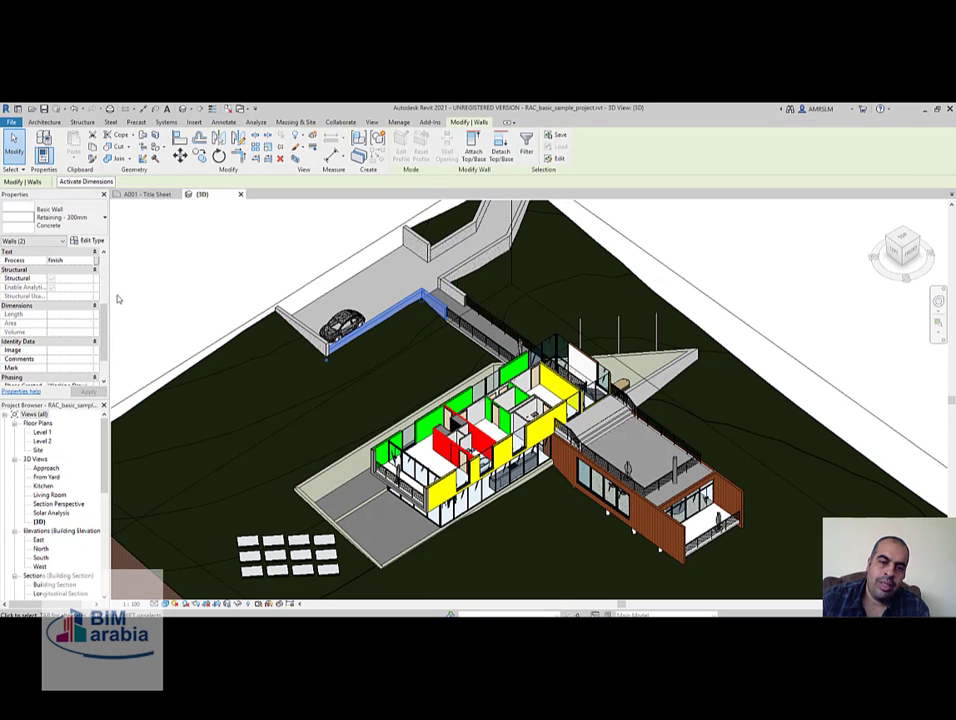
scroll(90, 316, "up", 3)
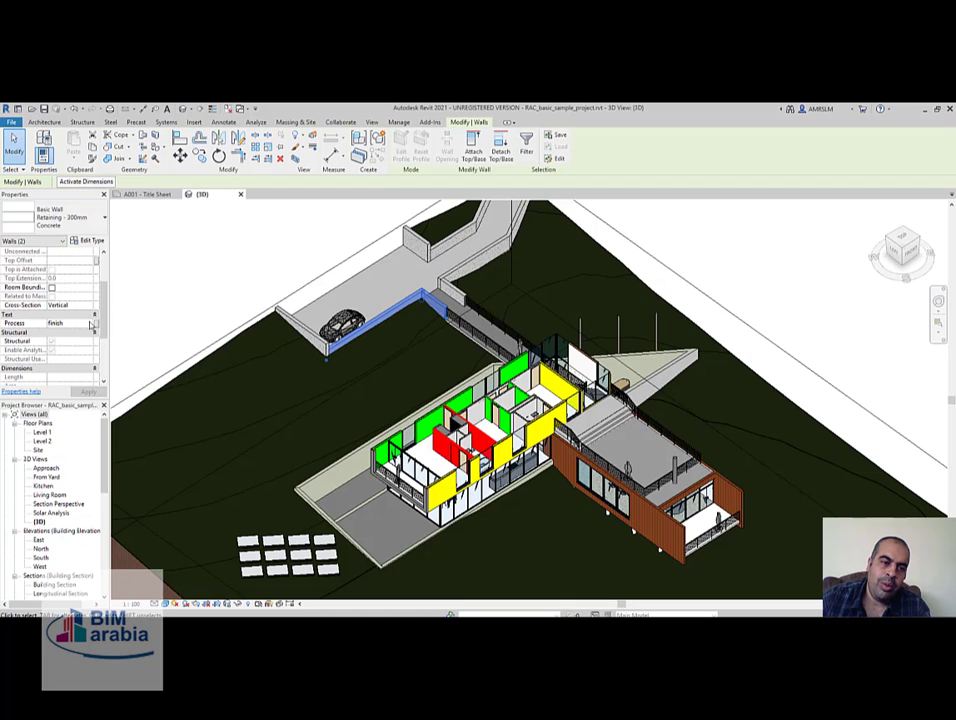
left_click(91, 324)
left_click(60, 340)
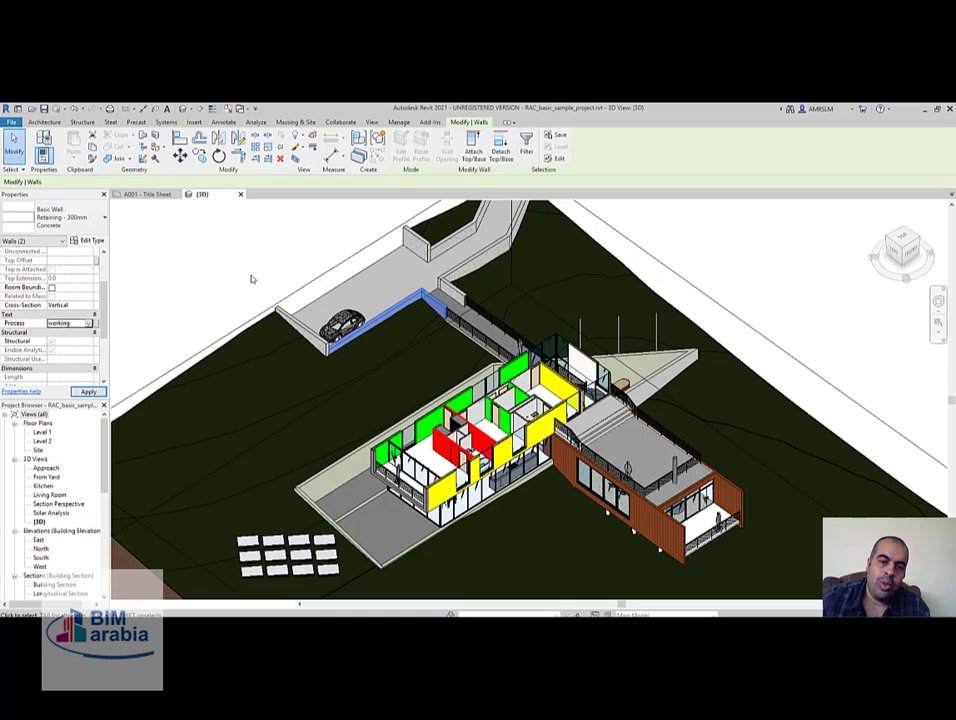
key("Escape")
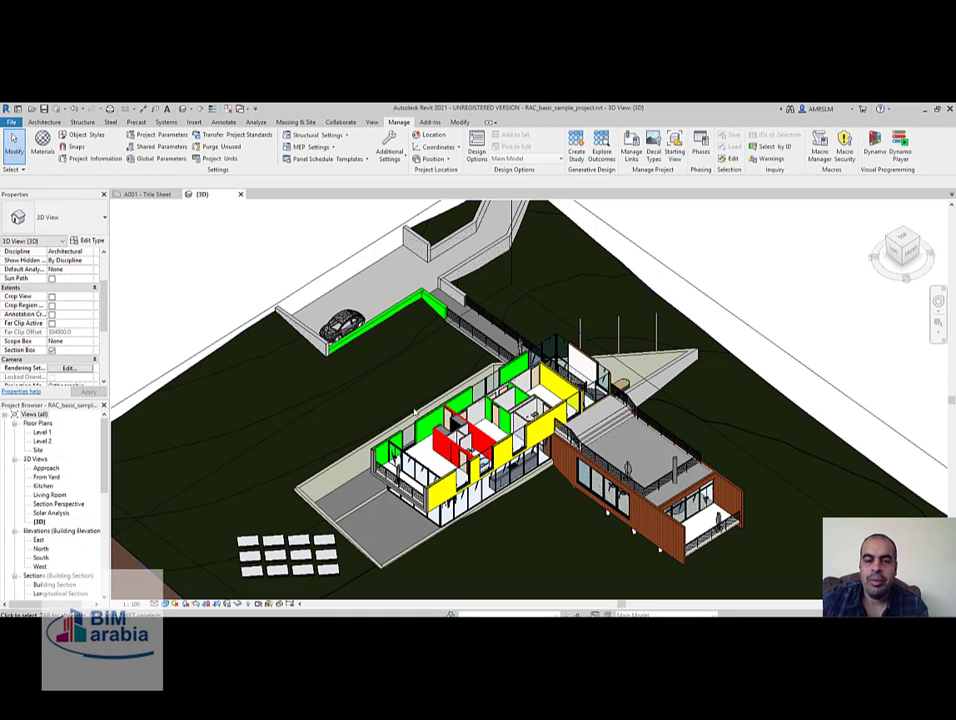
Set the red interior wall to Process working.
scroll(445, 440, "up", 3)
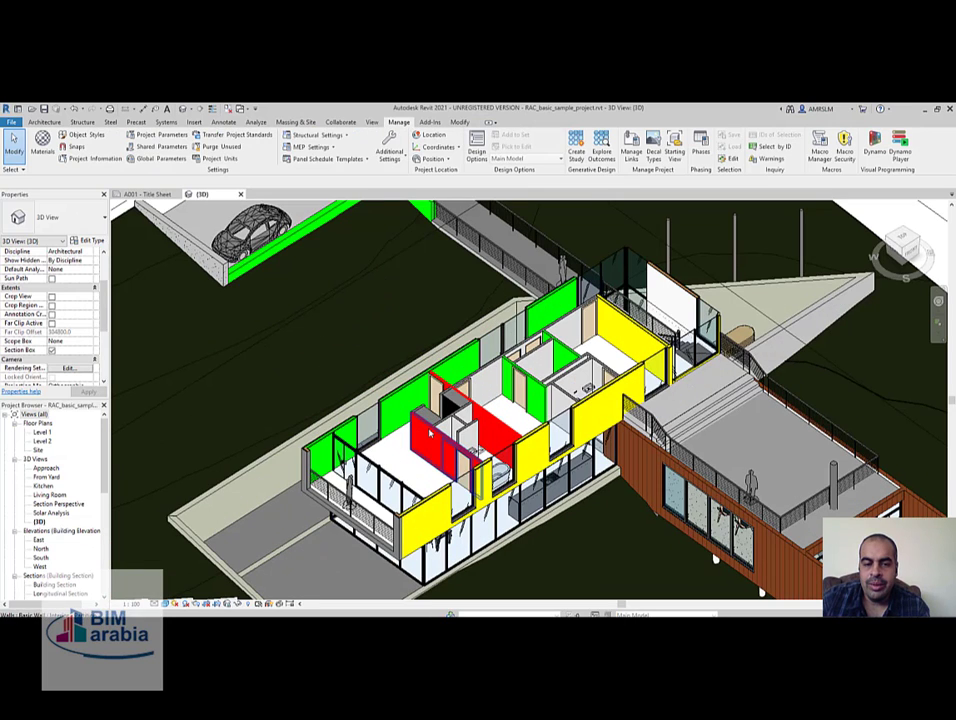
left_click(421, 434)
left_click(89, 324)
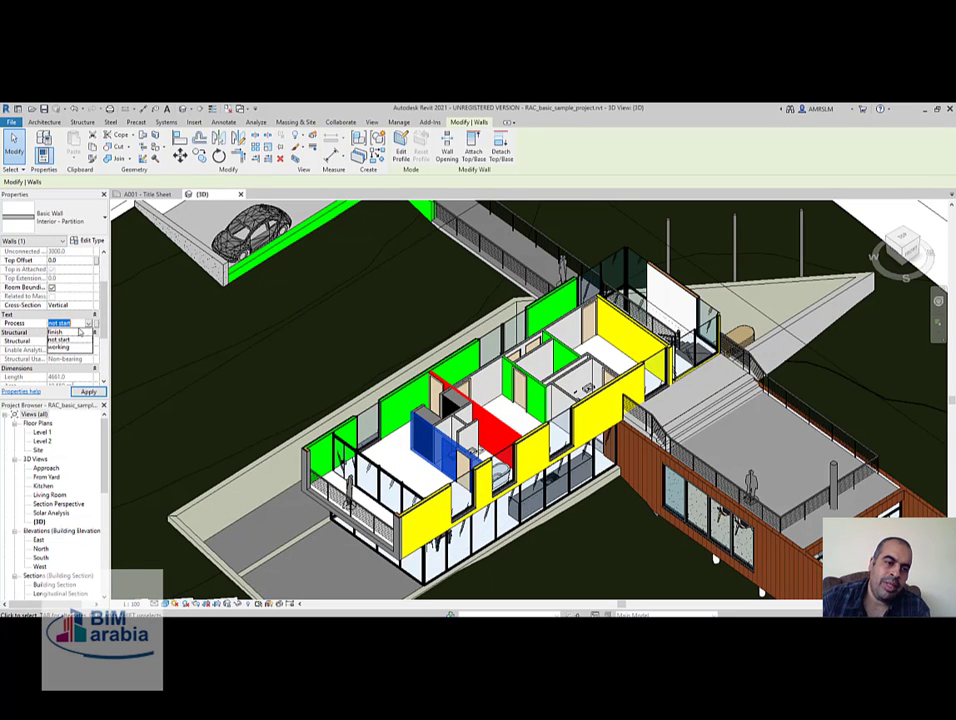
left_click(60, 347)
scroll(520, 330, "down", 3)
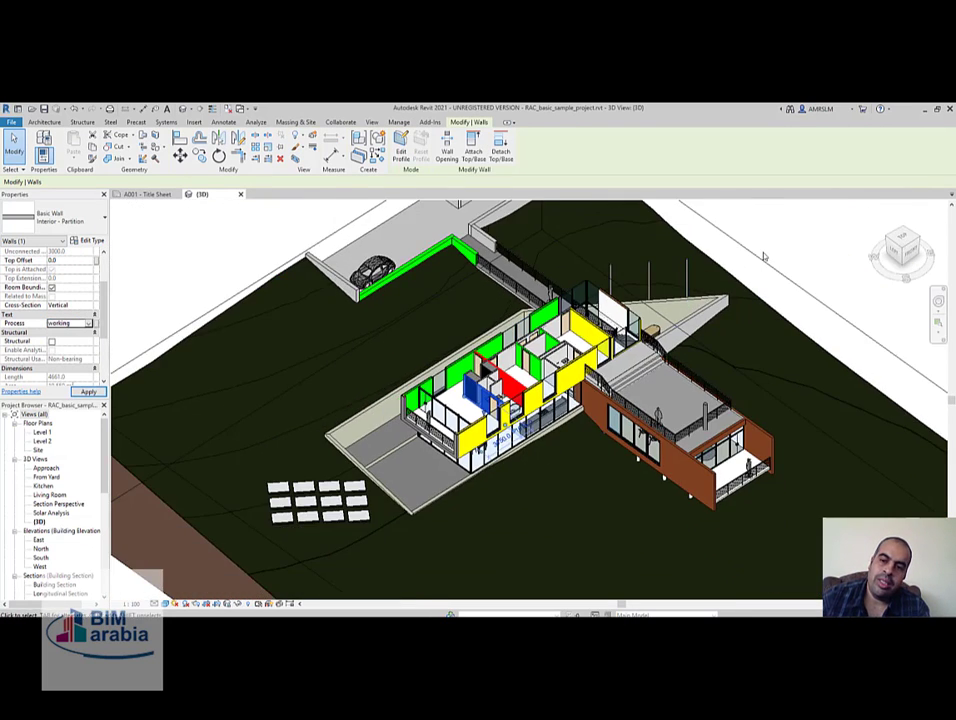
left_click(774, 246)
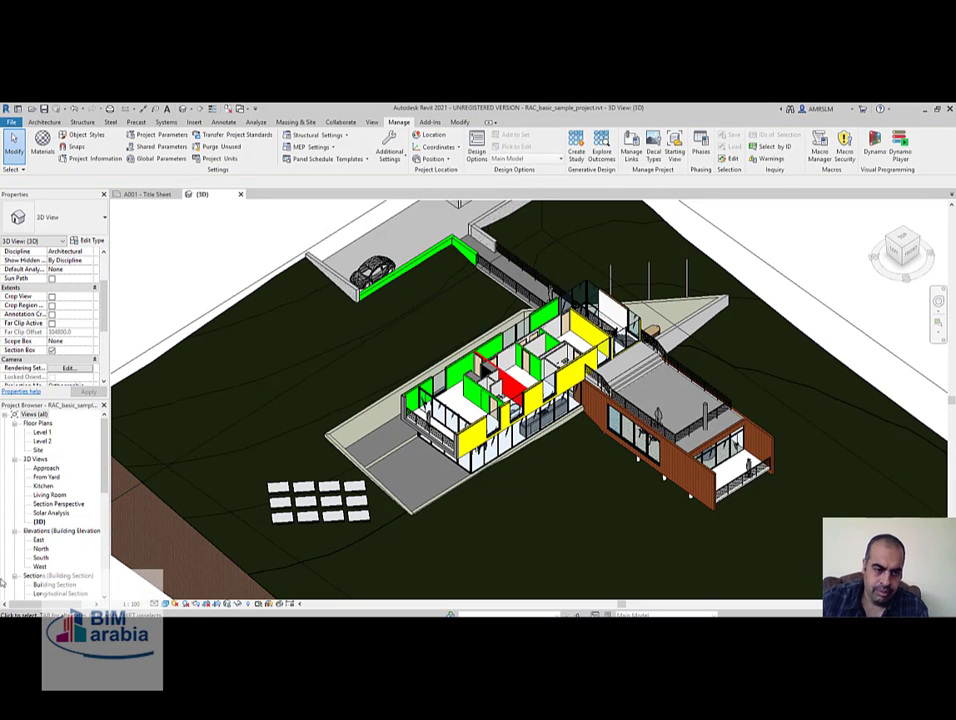
Start a new schedule from the Project Browser's Schedules/Quantities group.
scroll(38, 515, "down", 2)
scroll(40, 520, "down", 2)
scroll(45, 521, "down", 2)
scroll(54, 522, "down", 2)
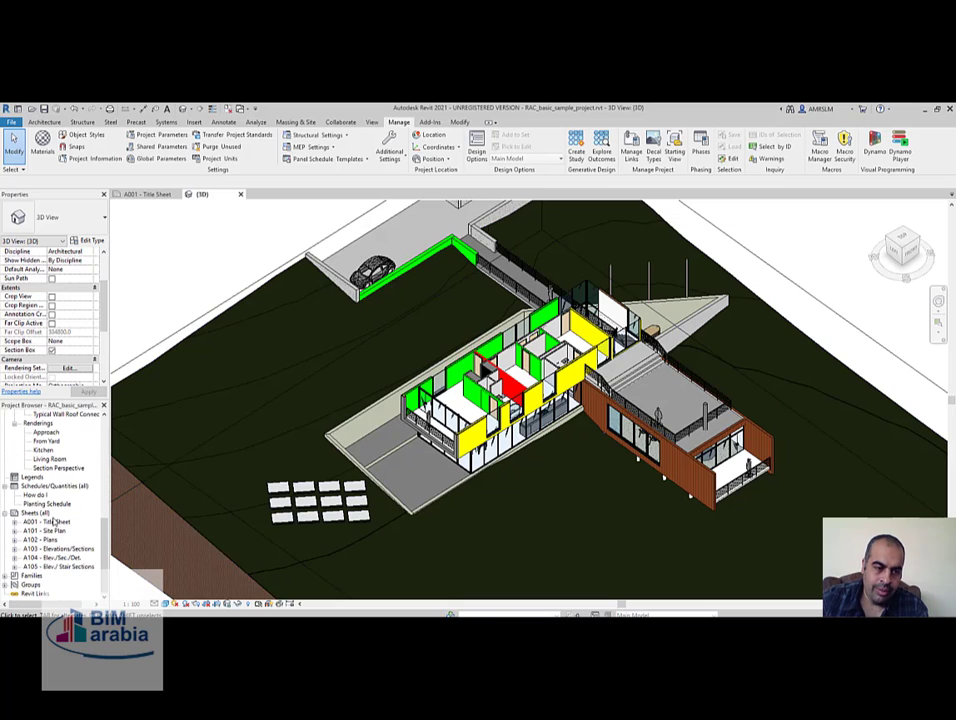
double_click(50, 495)
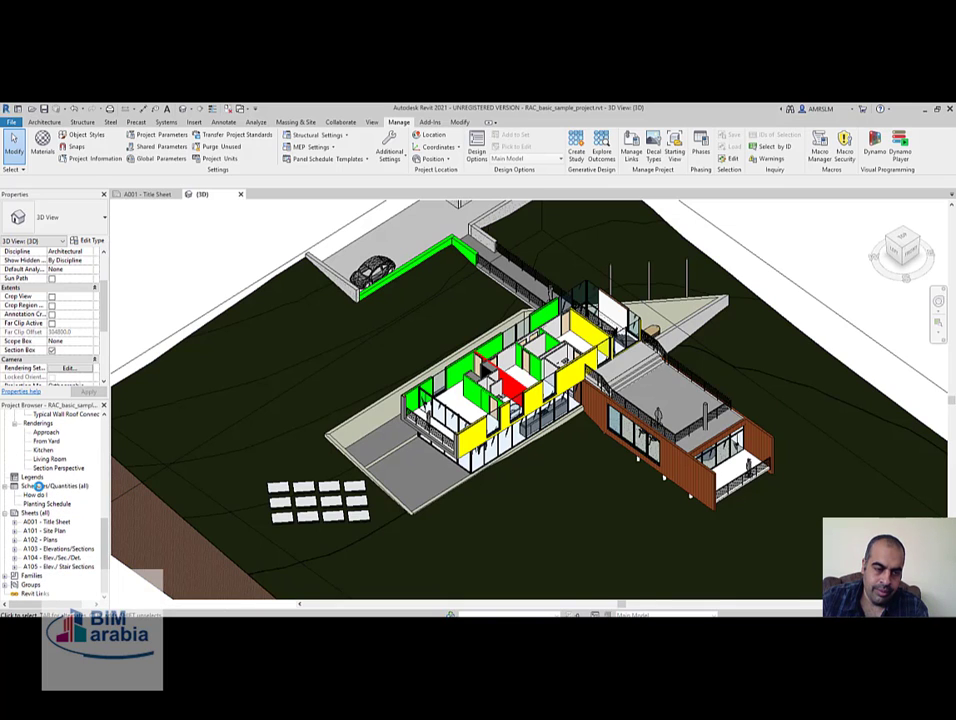
right_click(38, 486)
left_click(38, 487)
right_click(39, 488)
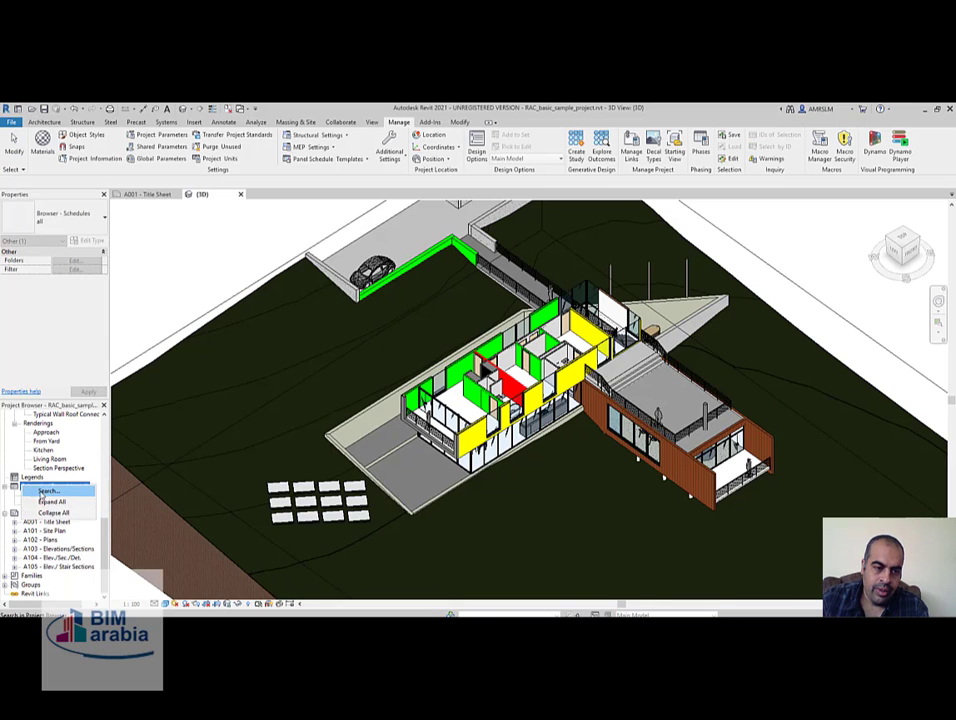
left_click(13, 489)
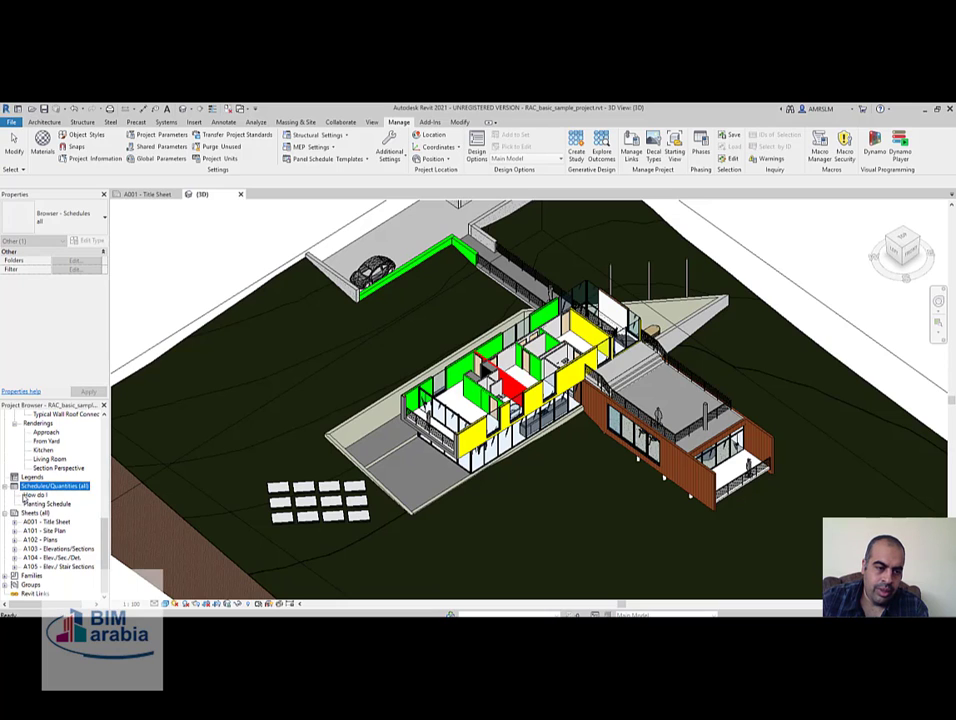
right_click(56, 488)
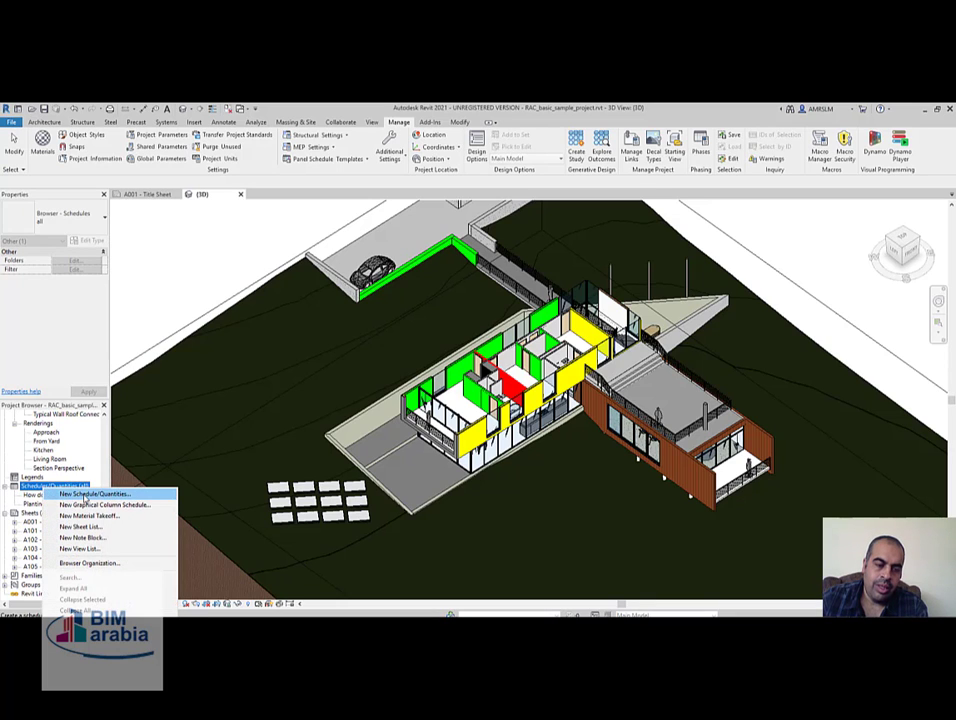
left_click(88, 494)
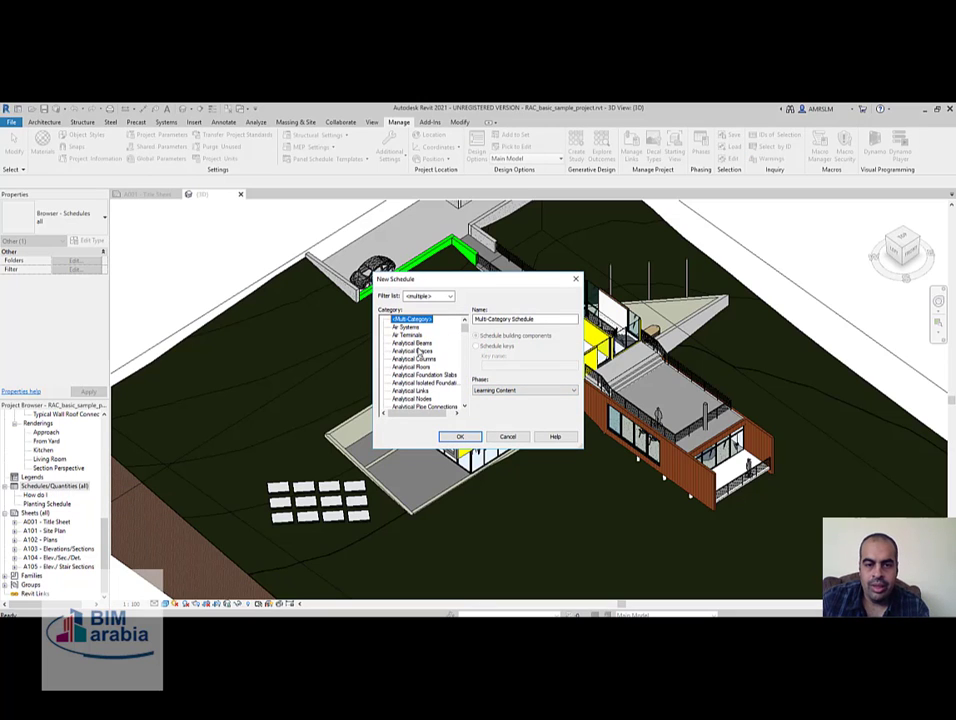
Choose Walls, cancel the schedule, and check a wall's phase in Properties.
scroll(420, 370, "down", 15)
left_click(414, 384)
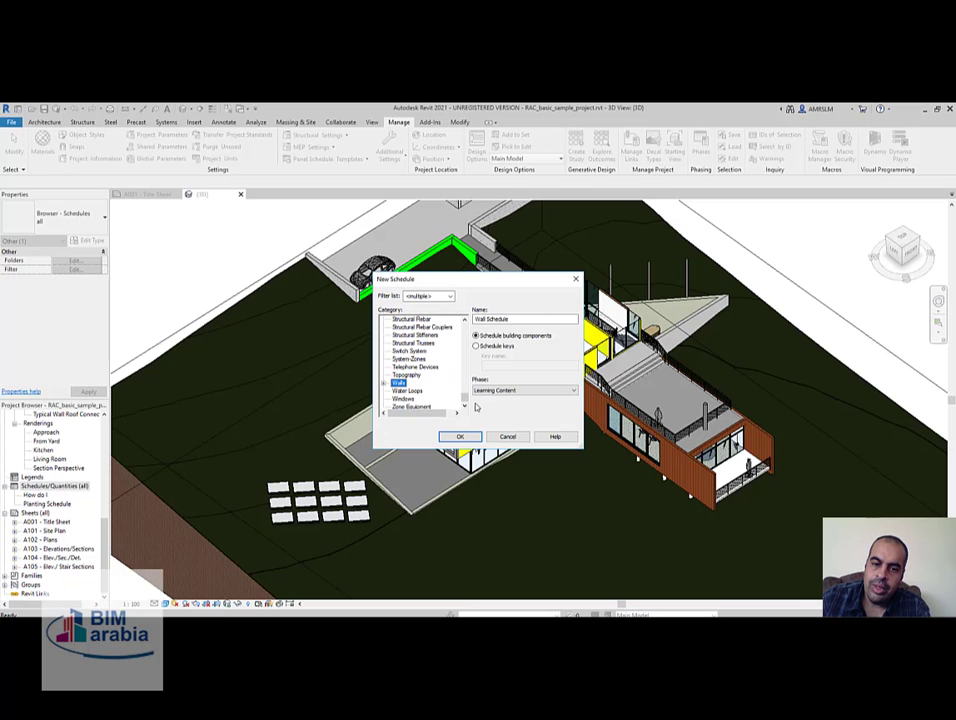
left_click(517, 391)
left_click(517, 395)
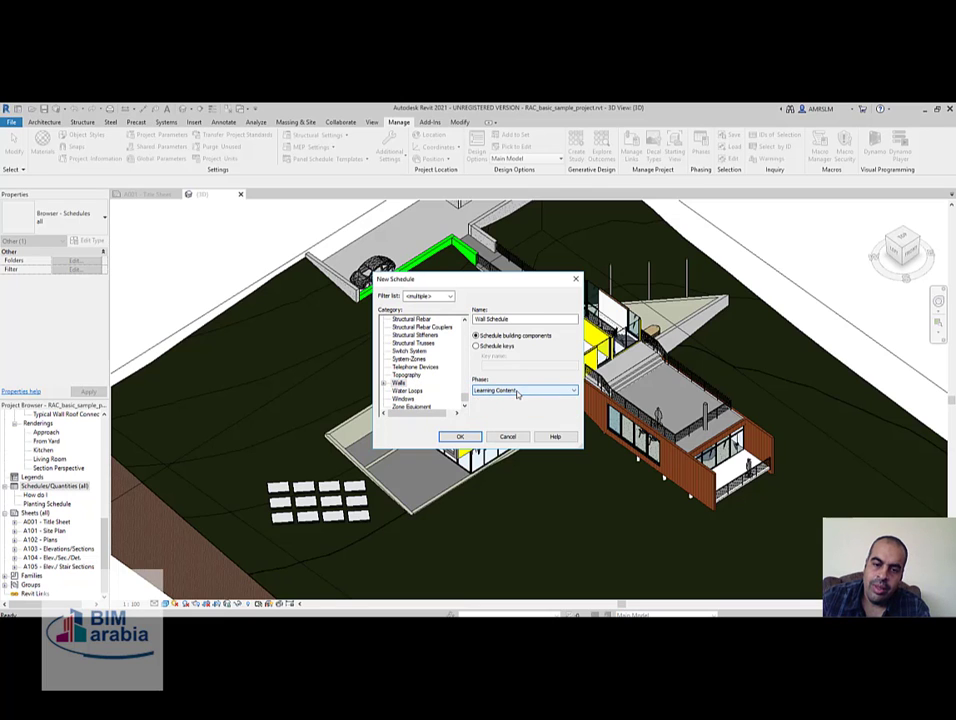
key("Return")
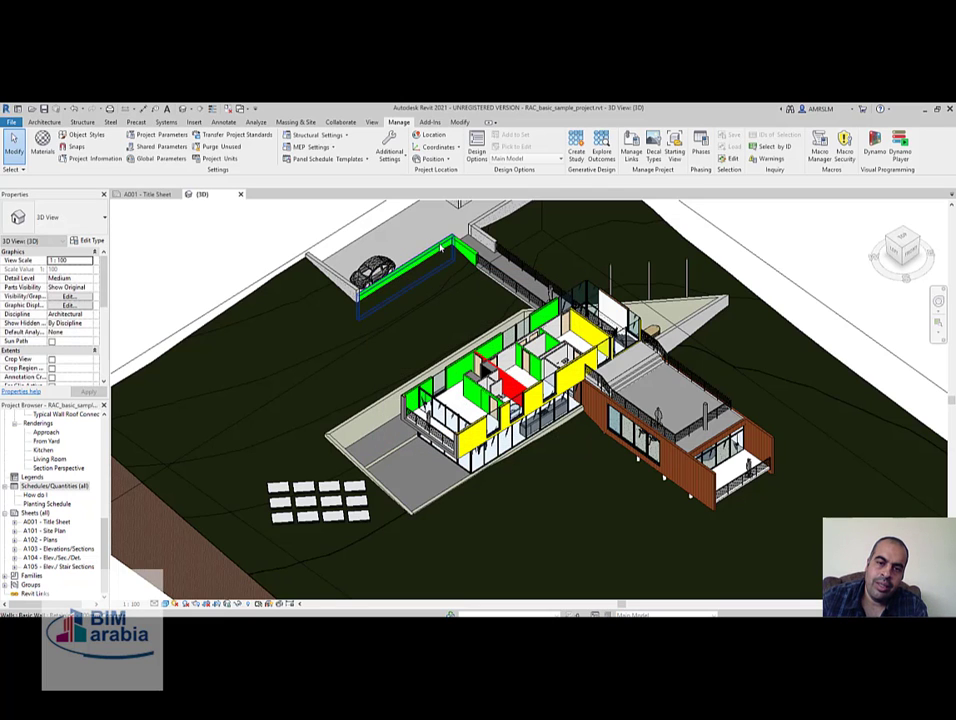
left_click(435, 252)
scroll(87, 335, "down", 1)
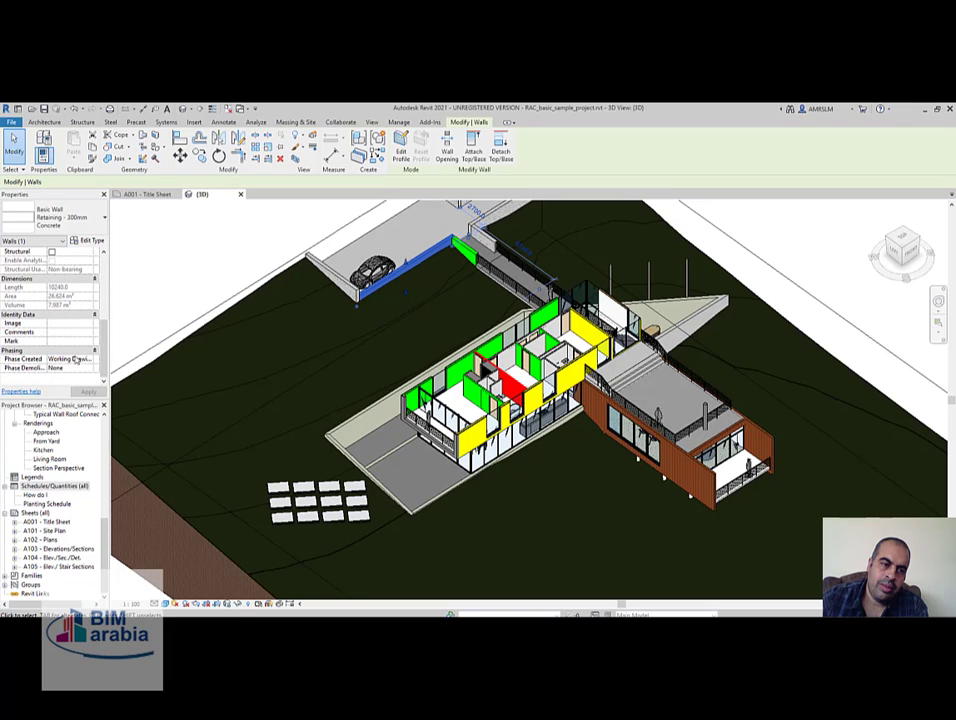
key("Escape")
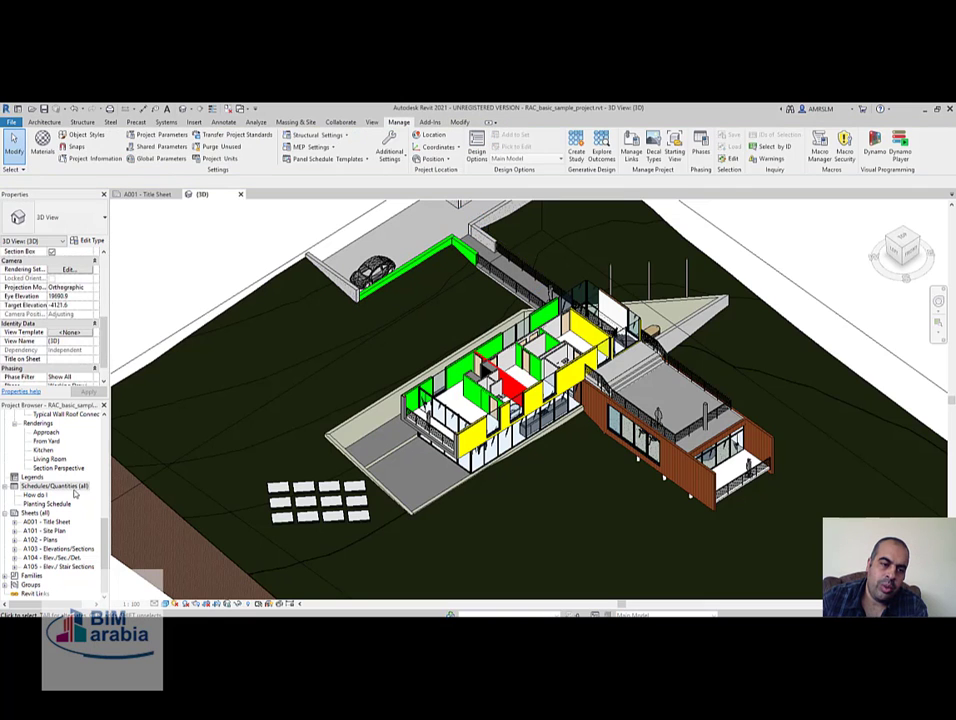
Restart the new schedule with phase Working Drawings and the Walls category.
right_click(73, 486)
left_click(120, 489)
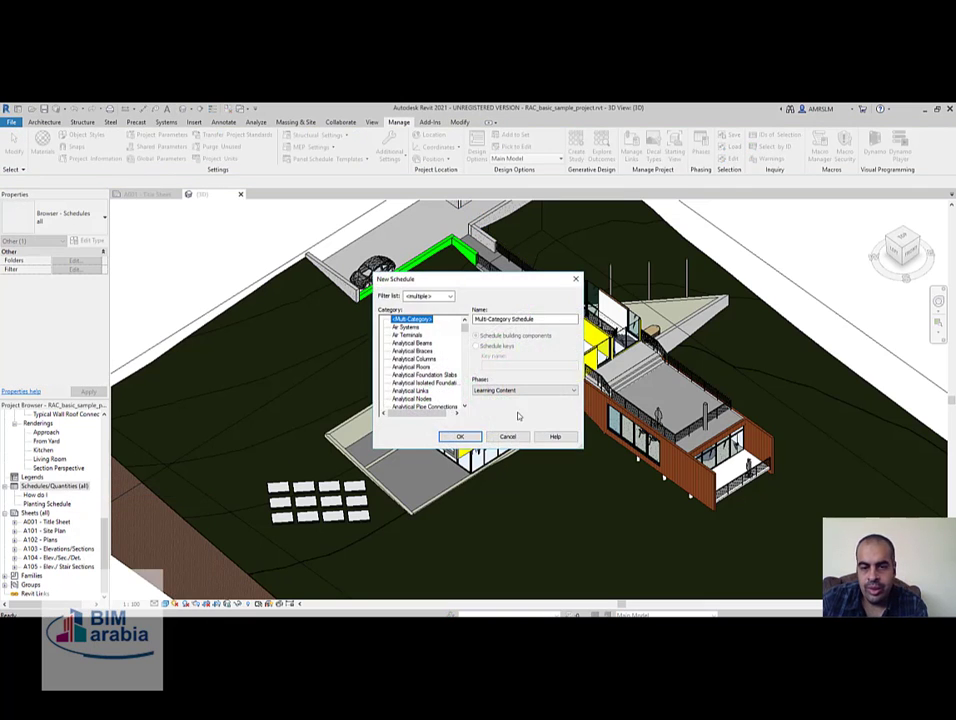
left_click(518, 391)
left_click(508, 398)
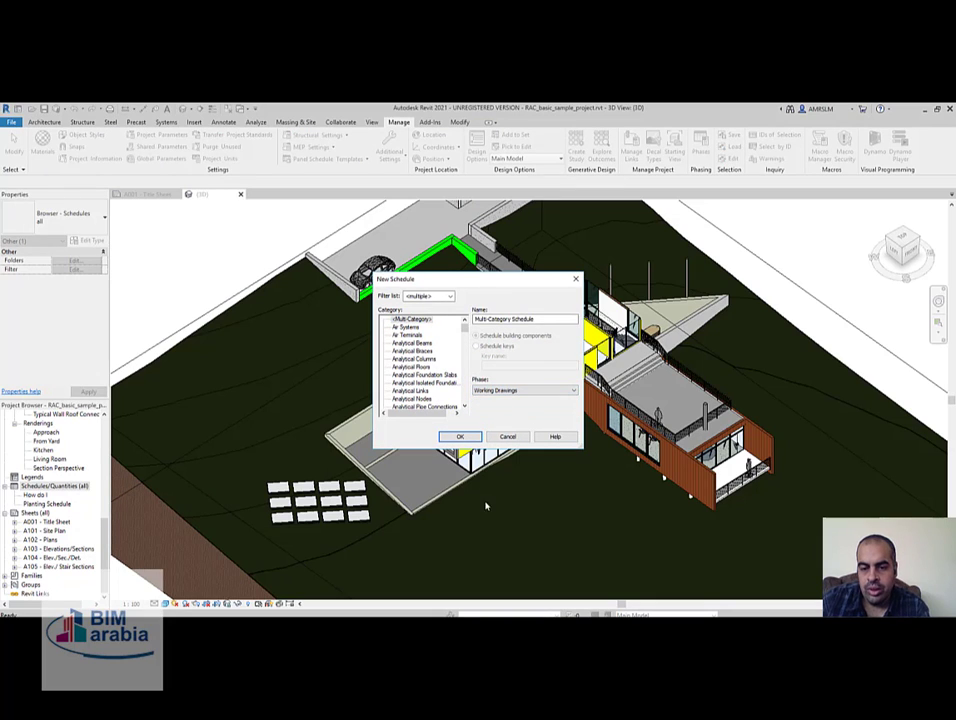
key("w")
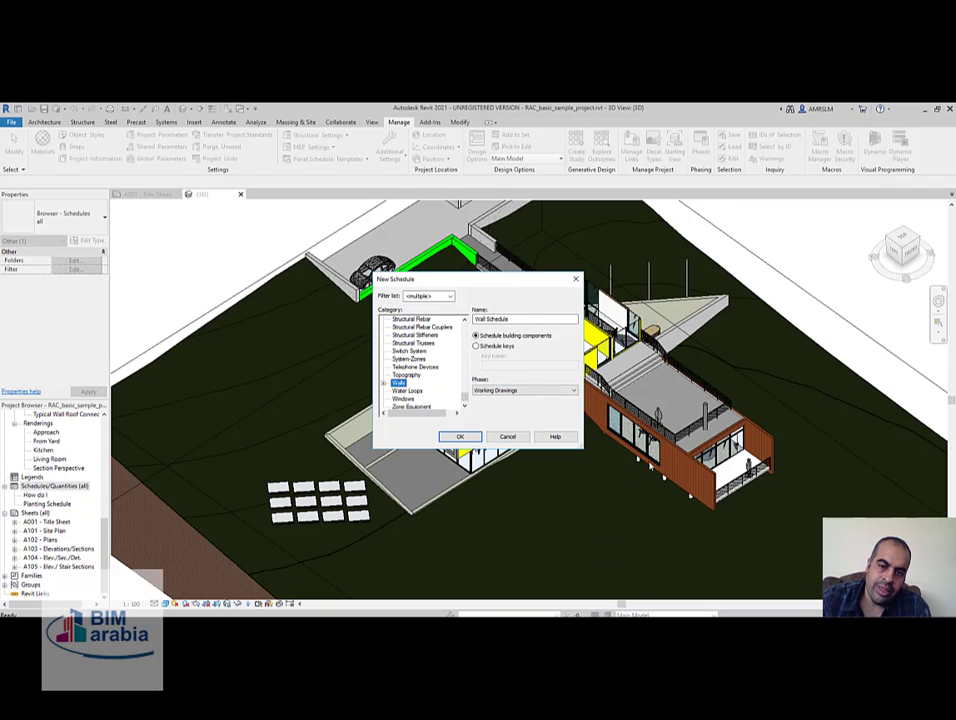
Confirm the Wall Schedule and add Type and Process as its scheduled fields.
left_click(460, 438)
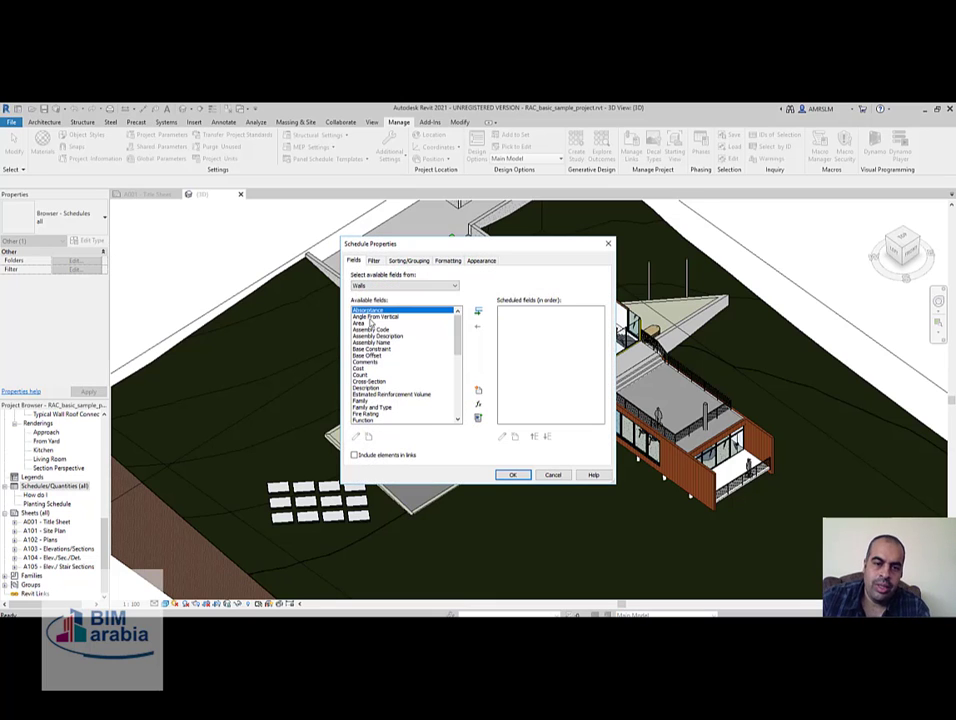
scroll(372, 365, "down", 1)
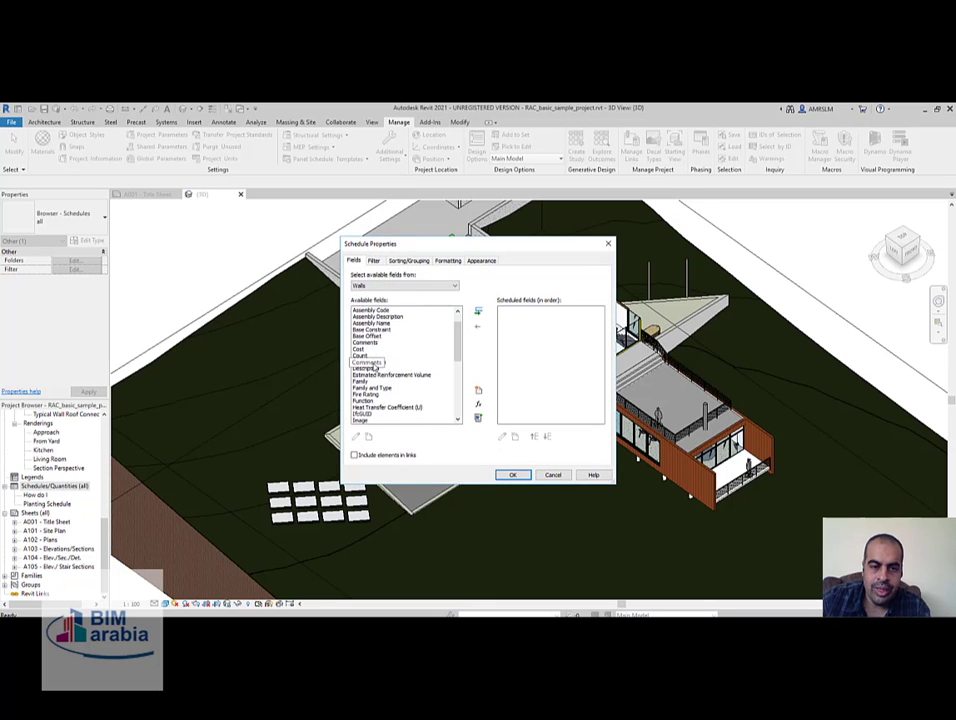
scroll(370, 368, "down", 3)
scroll(365, 378, "down", 3)
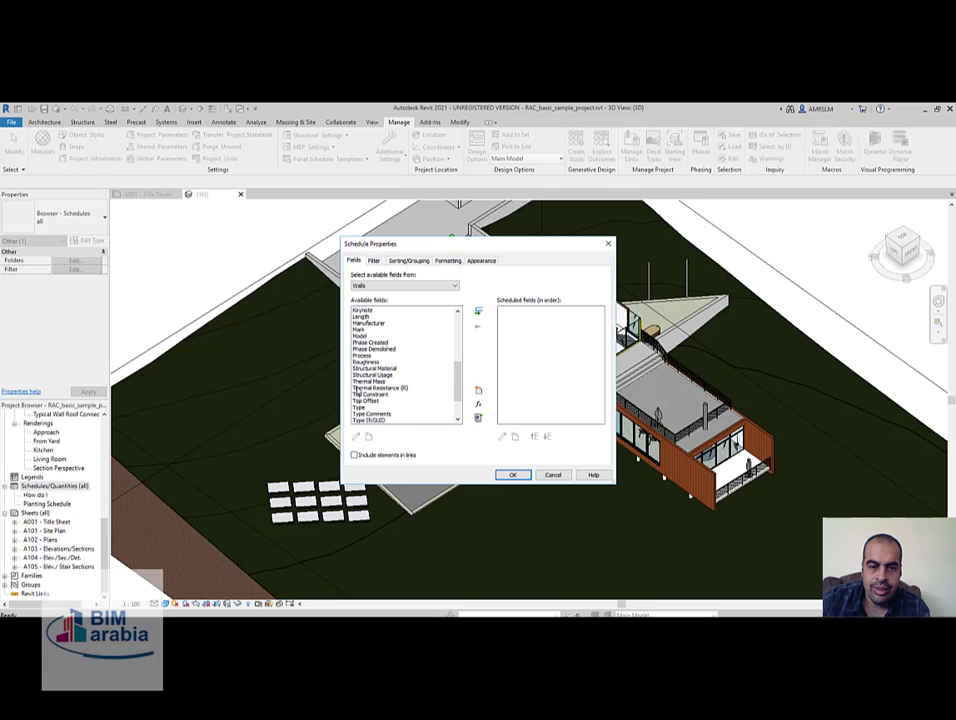
left_click(358, 387)
double_click(358, 406)
left_click(371, 381)
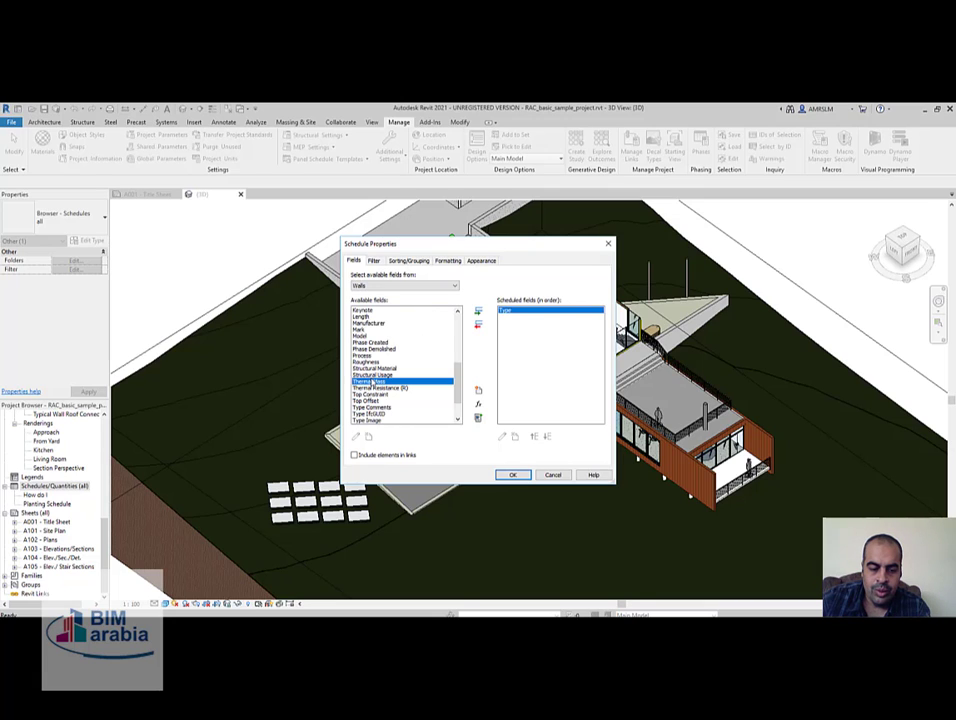
key("p")
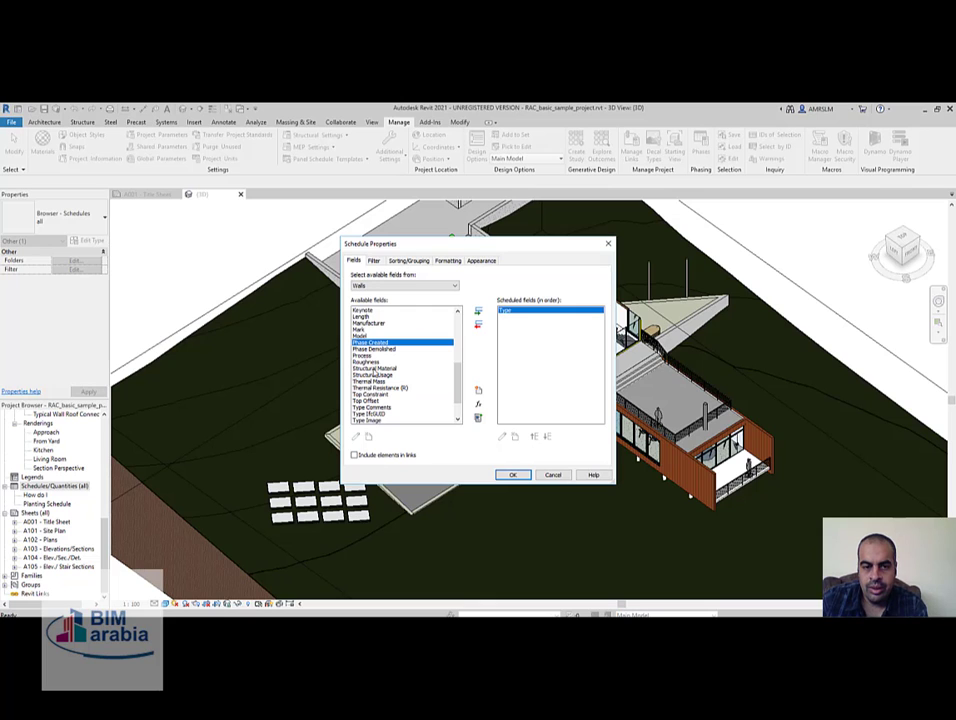
left_click(510, 475)
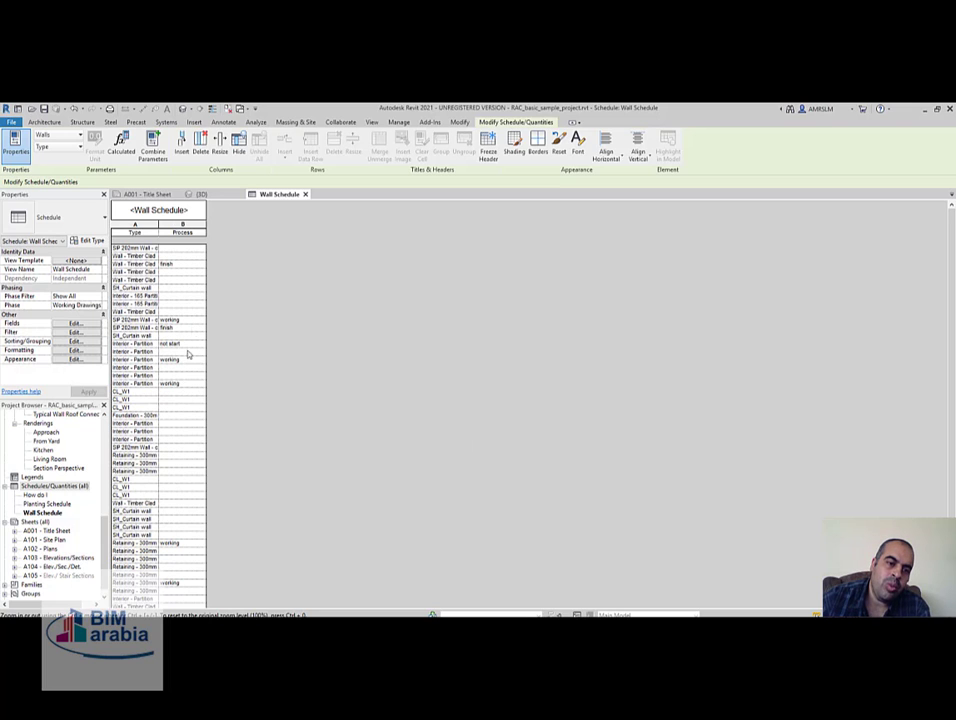
left_click(75, 323)
left_click(448, 261)
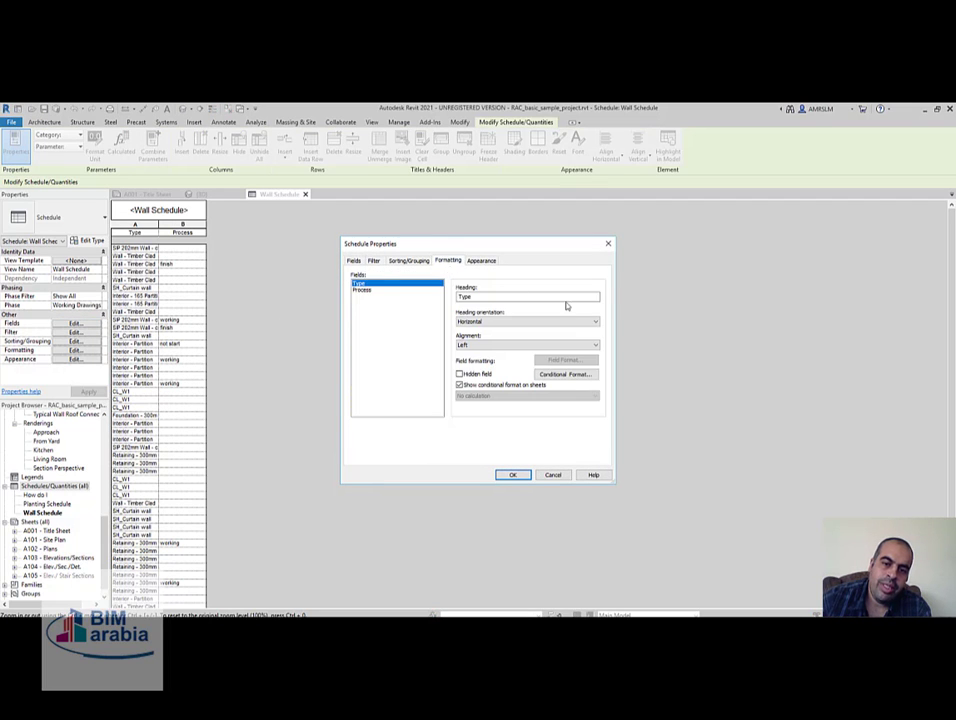
left_click(366, 290)
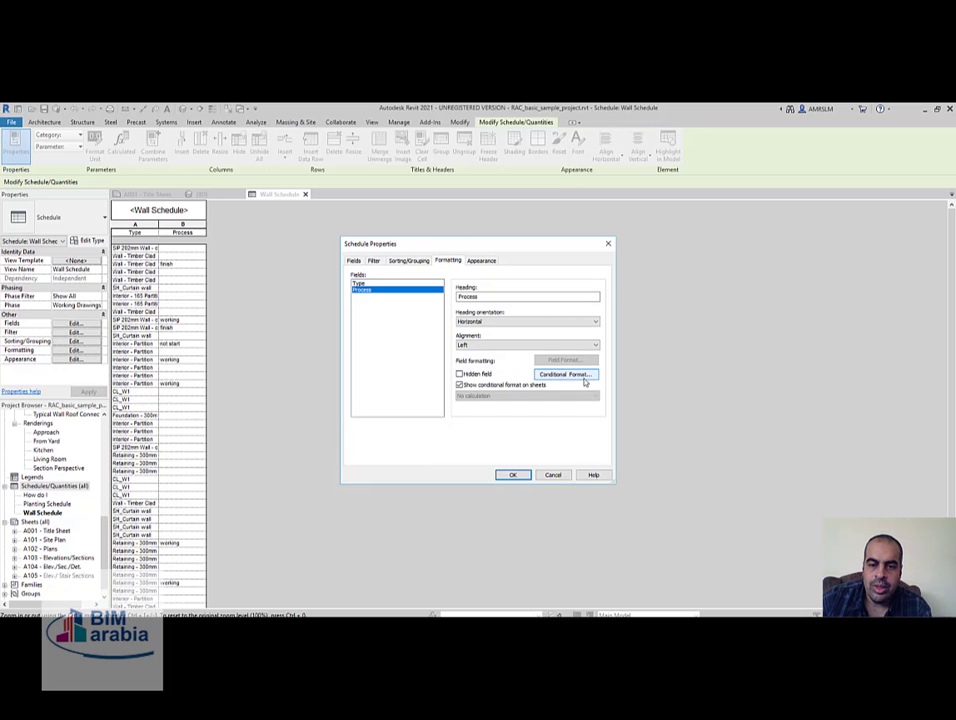
left_click(579, 377)
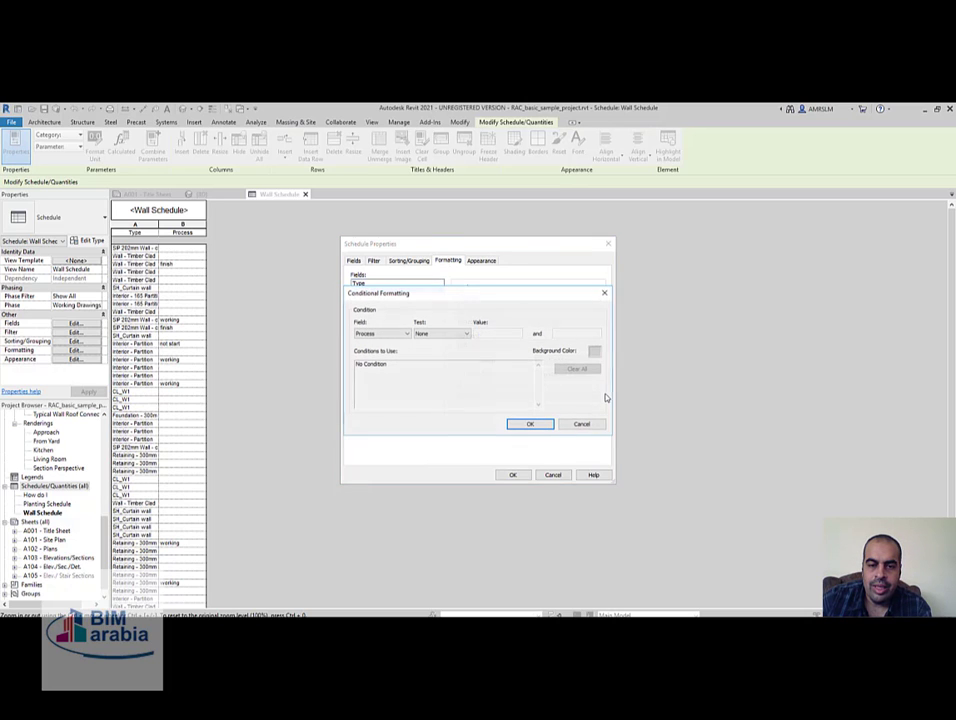
left_click(443, 334)
left_click(433, 348)
left_click(511, 335)
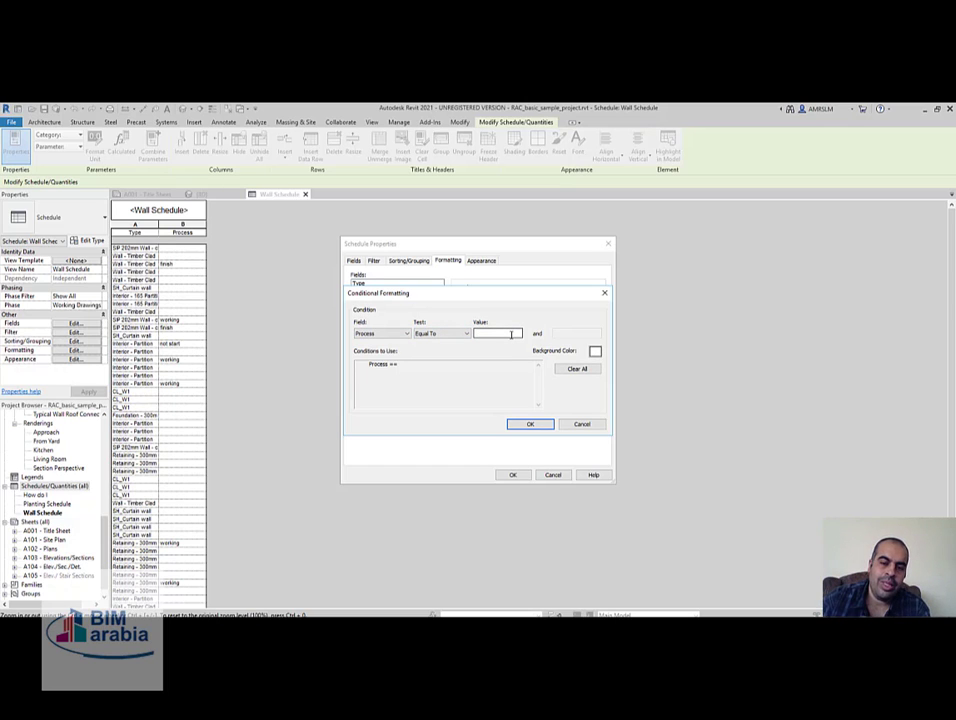
left_click(580, 423)
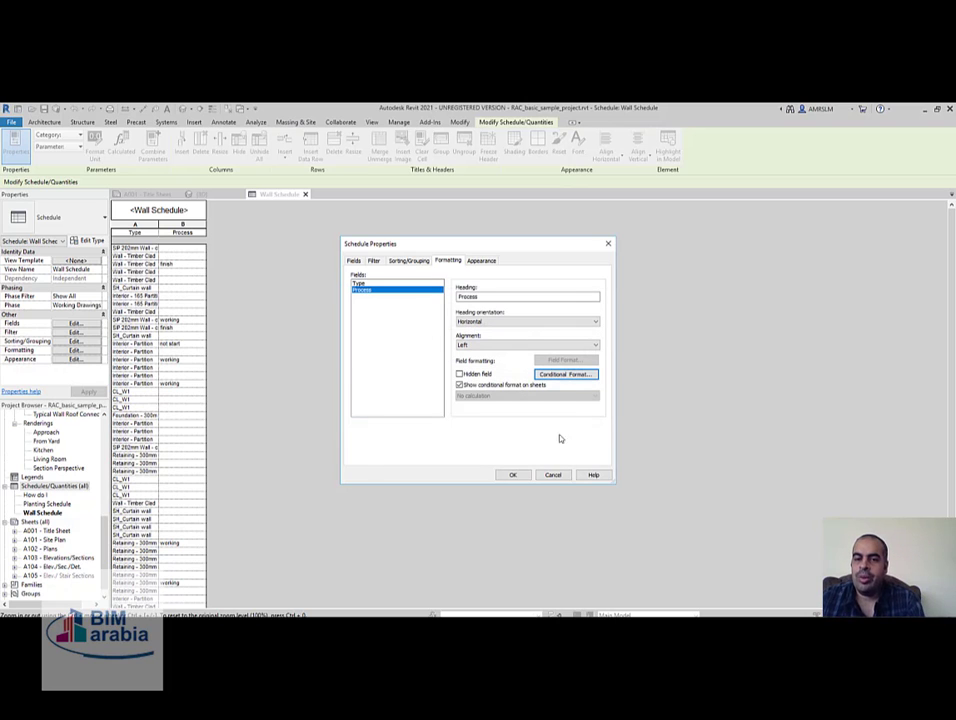
left_click(554, 475)
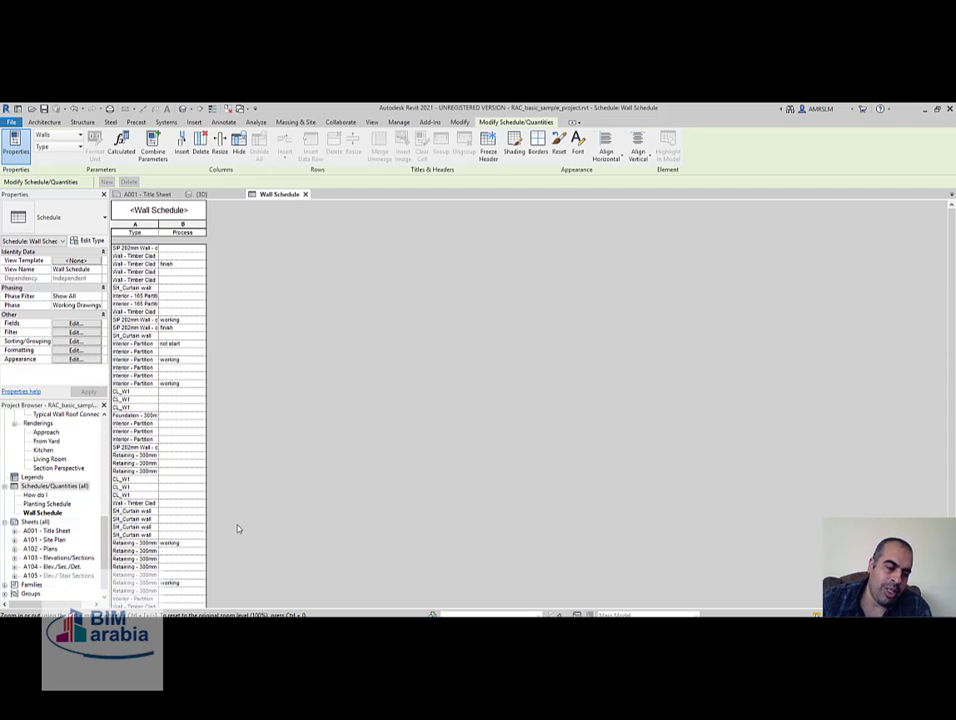
scroll(222, 490, "down", 3)
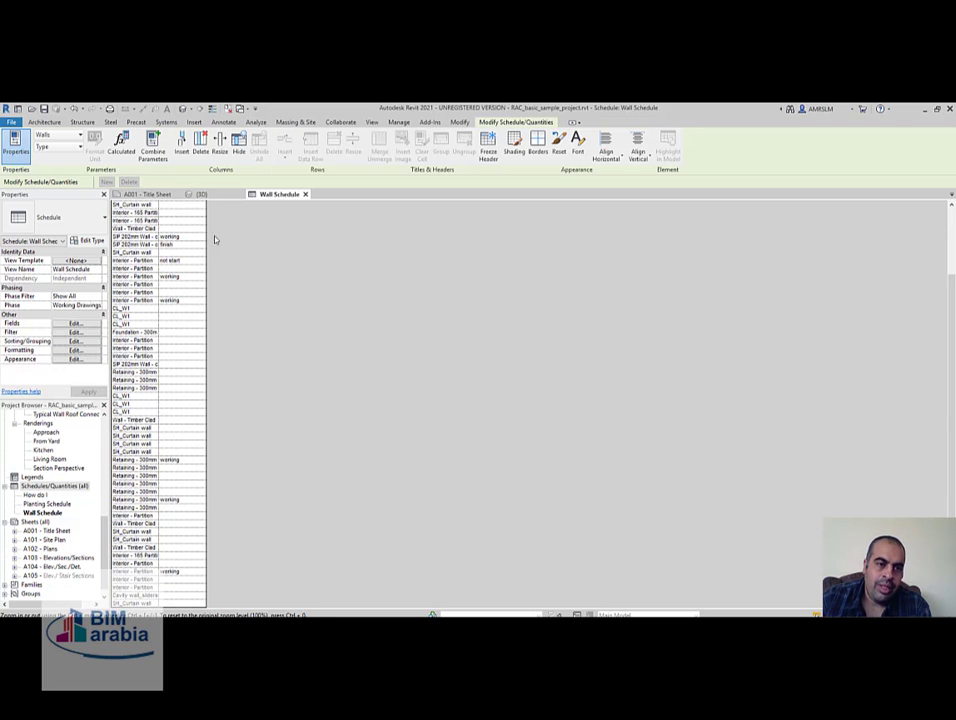
scroll(213, 440, "up", 3)
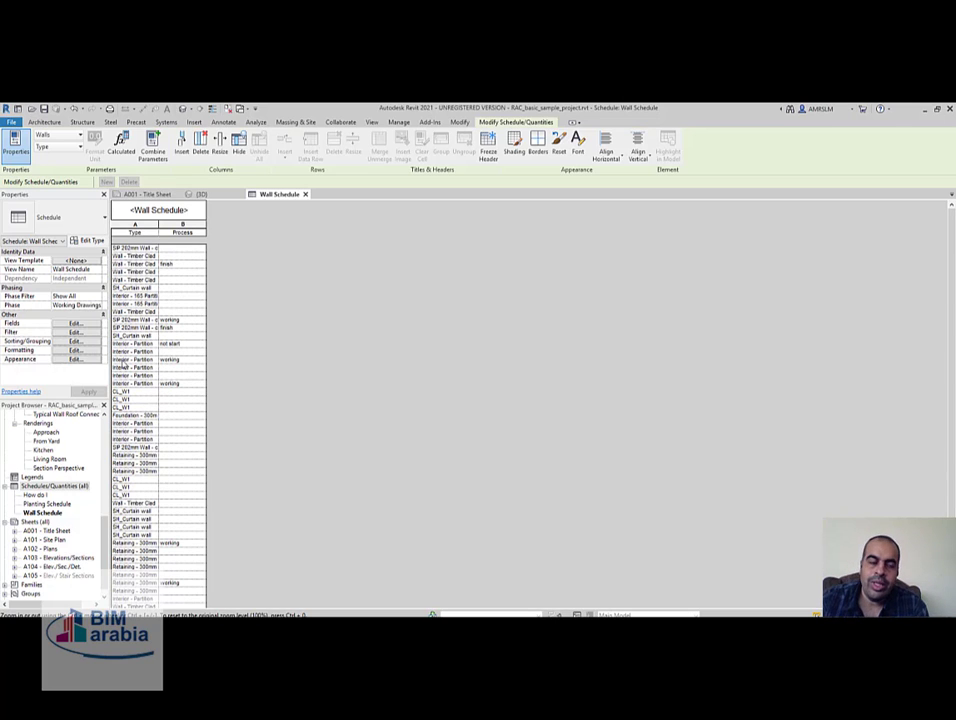
left_click(15, 123)
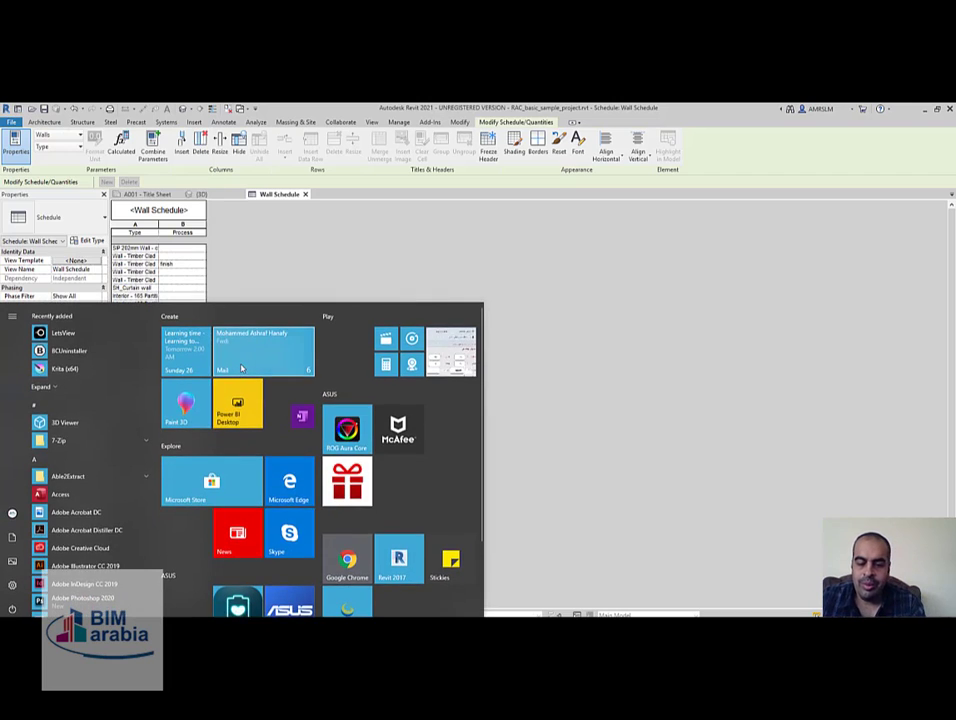
type("po")
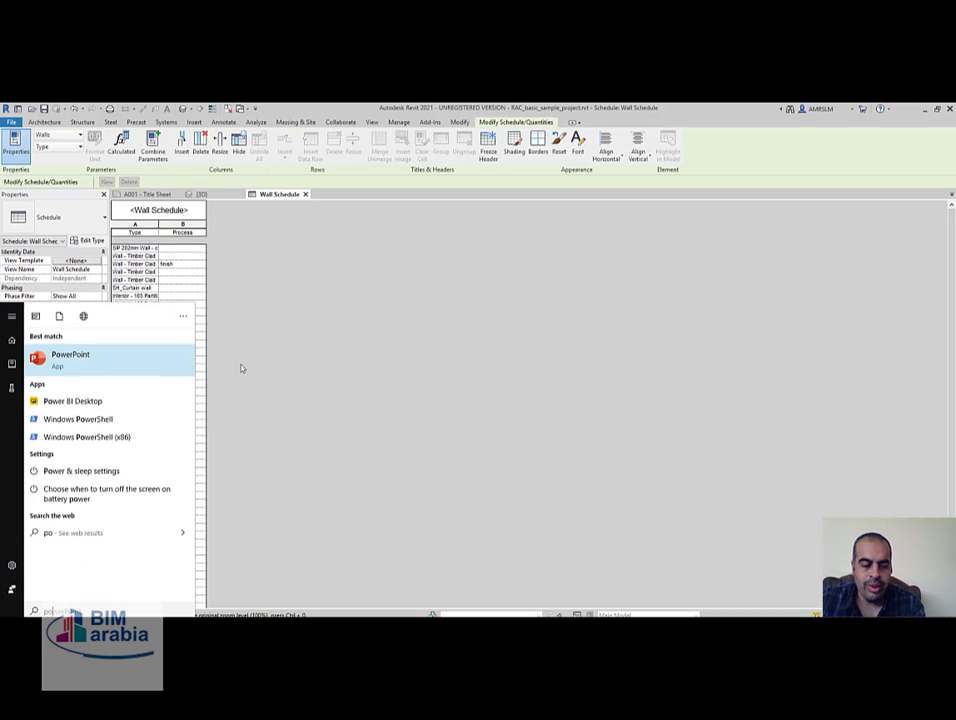
type("wer")
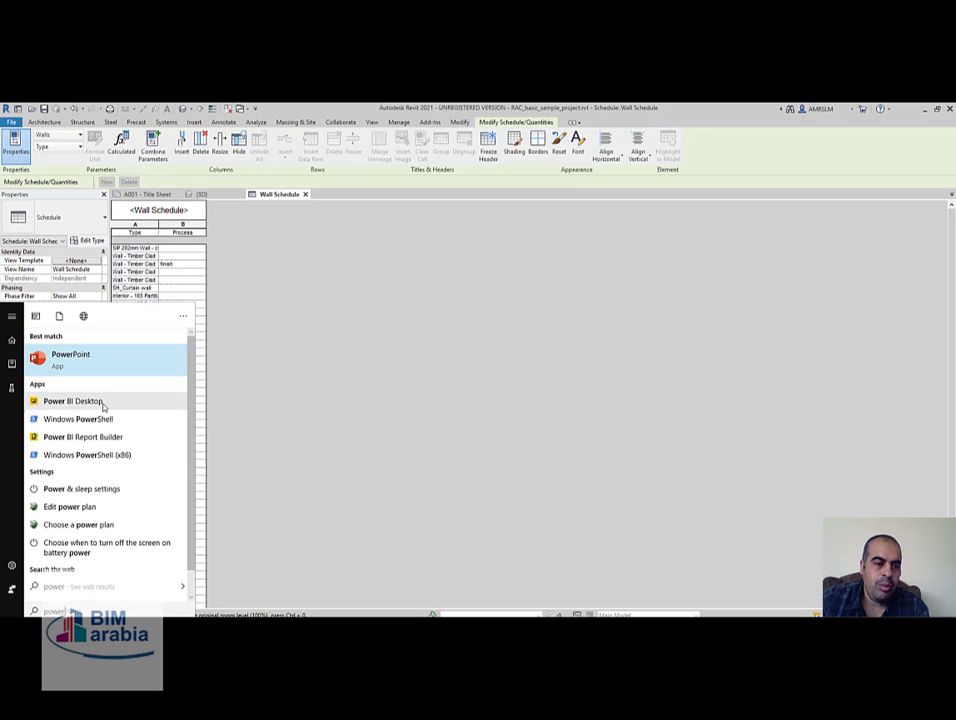
left_click(72, 401)
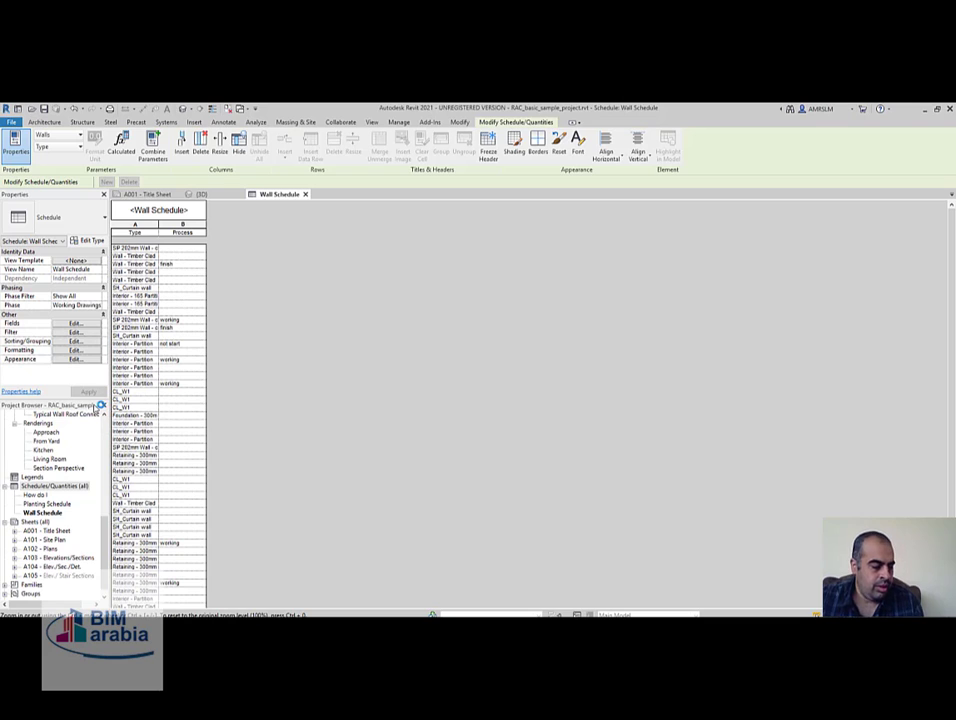